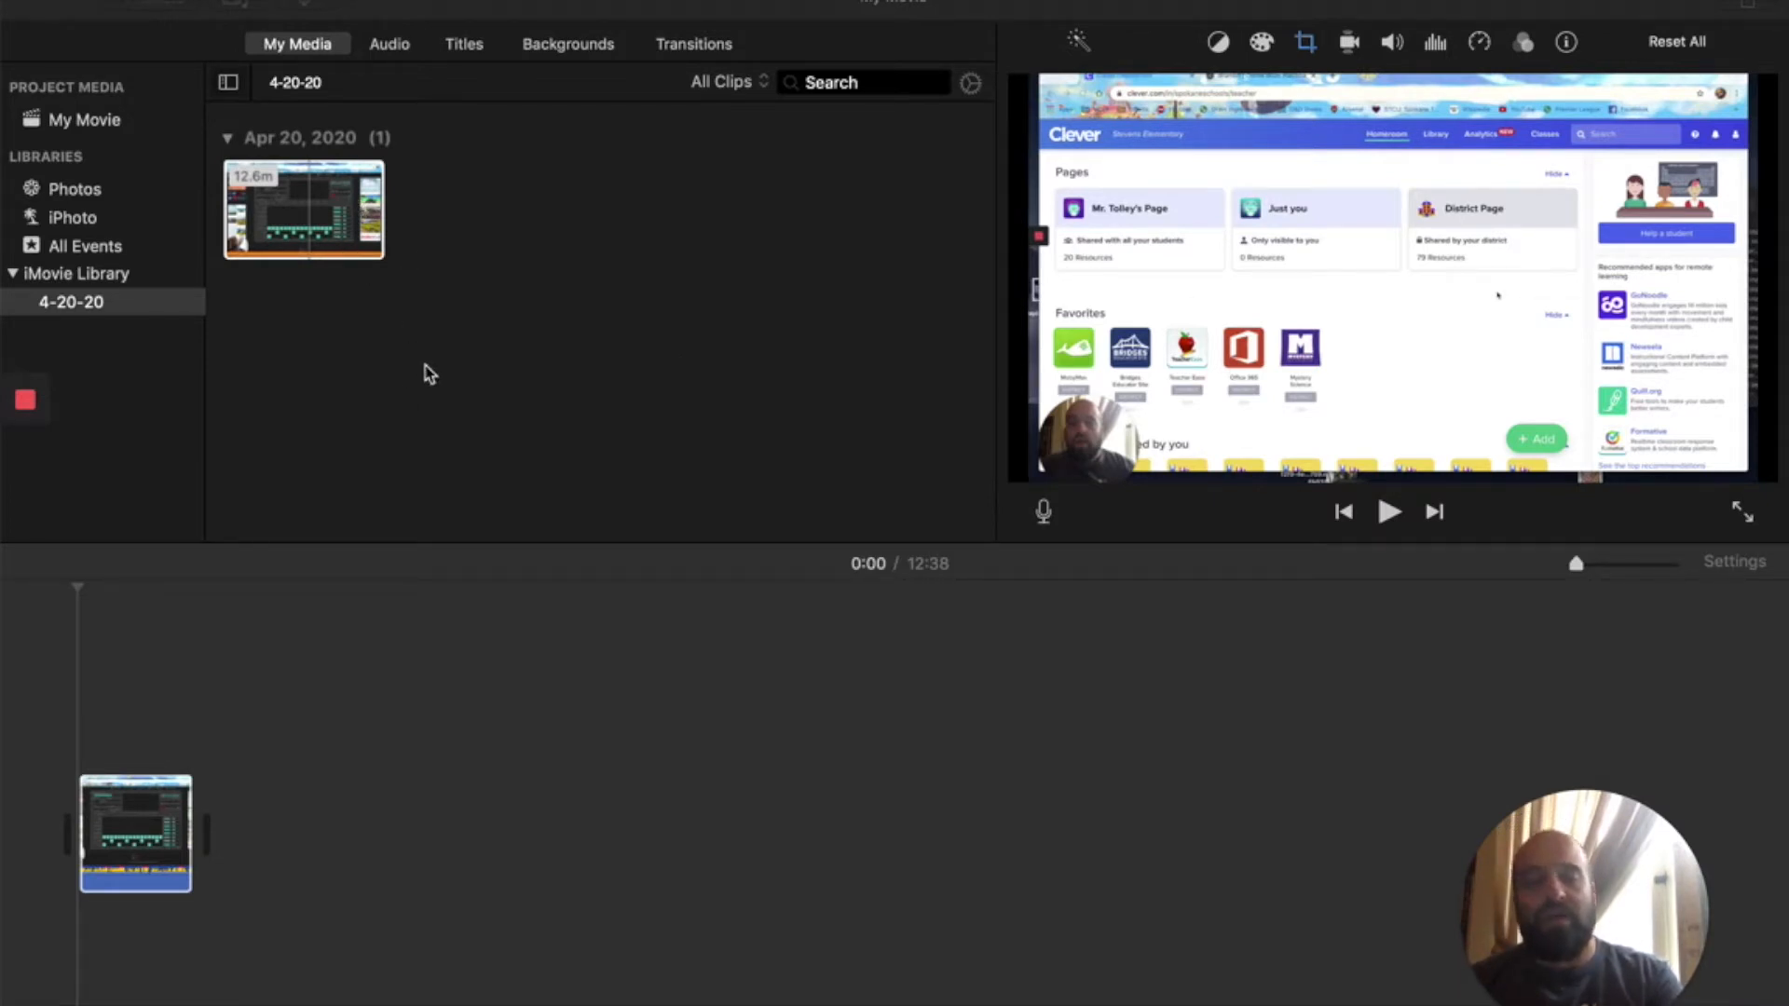
# Switch to Finder to view the Downloads folder that holds the Drumbit Tutorial video, and return to the iMovie project
pyautogui.click(121, 7)
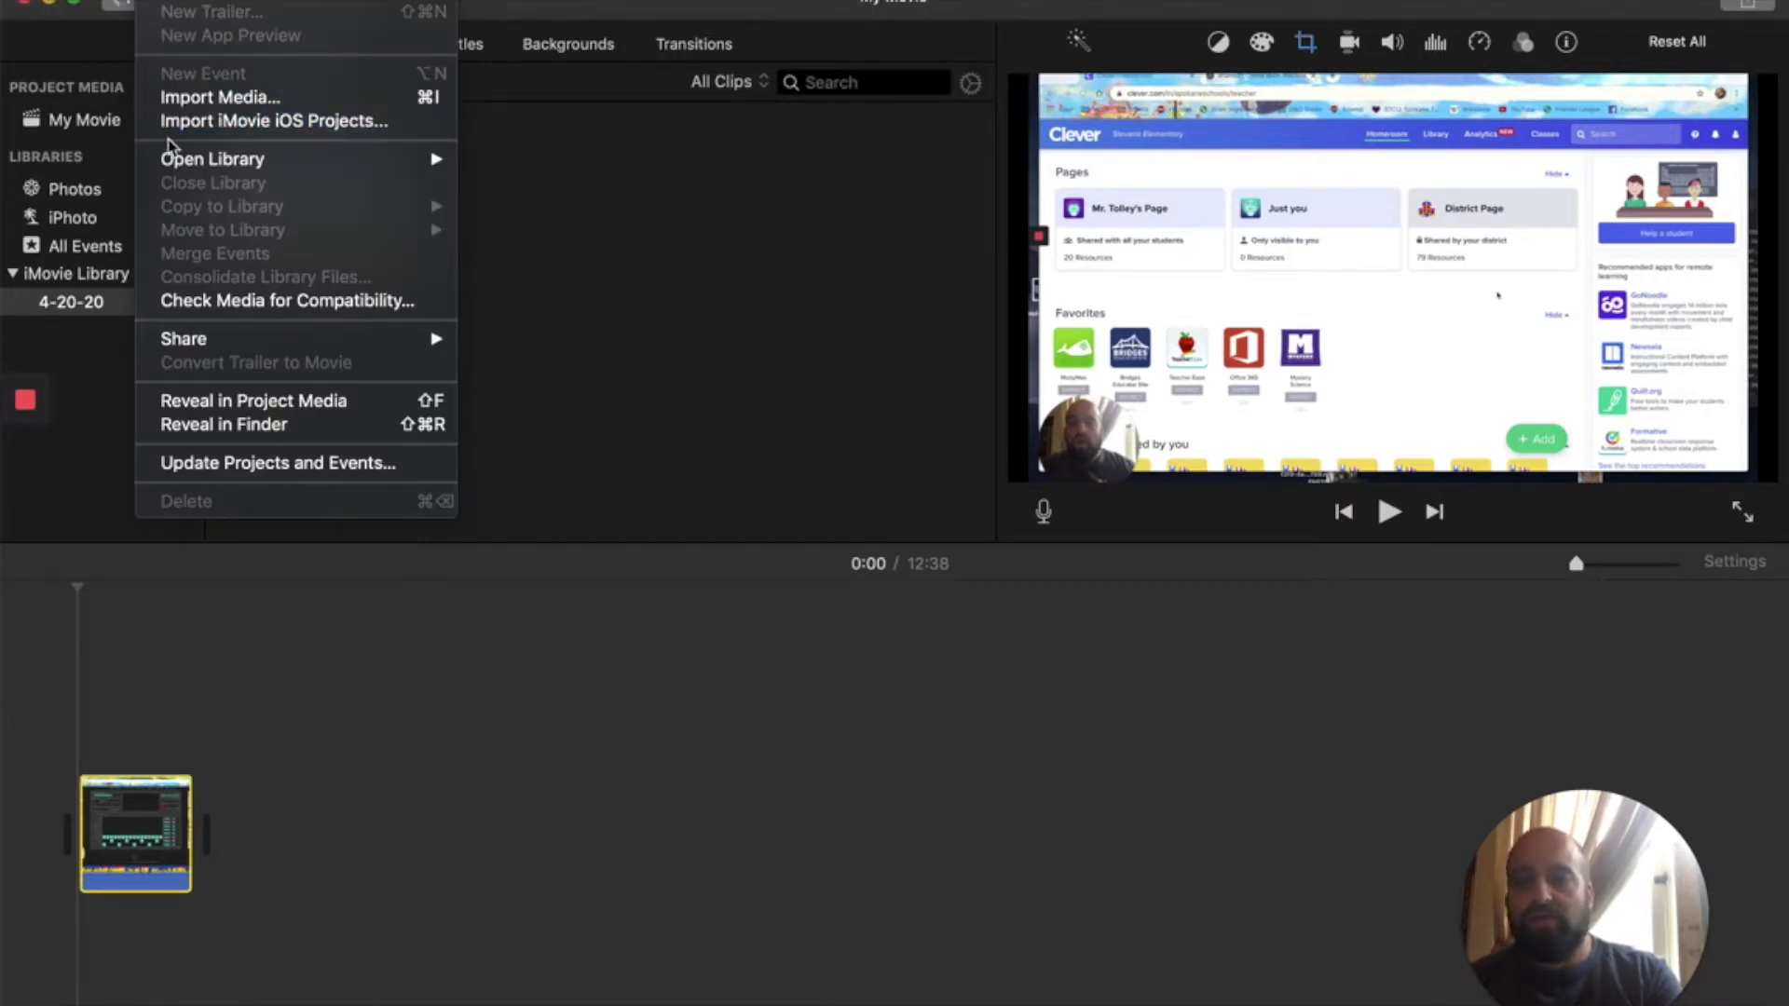
pyautogui.click(592, 207)
pyautogui.press('super+Tab')
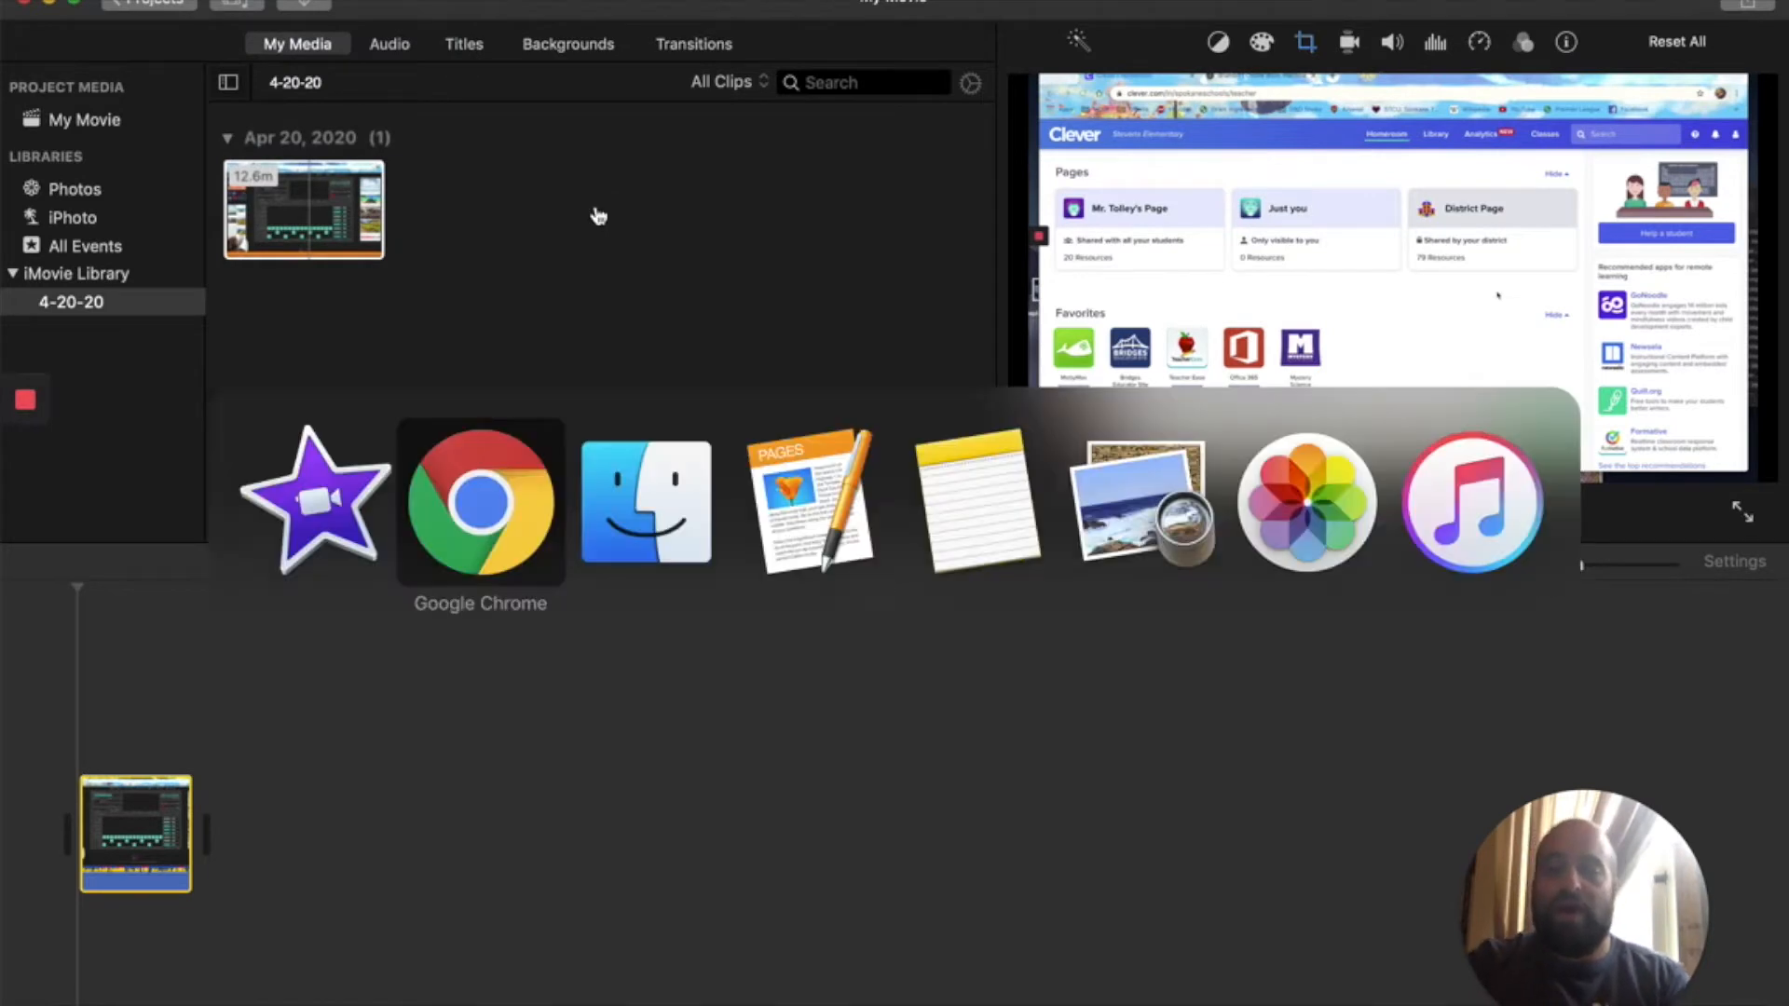
pyautogui.press('super+Tab')
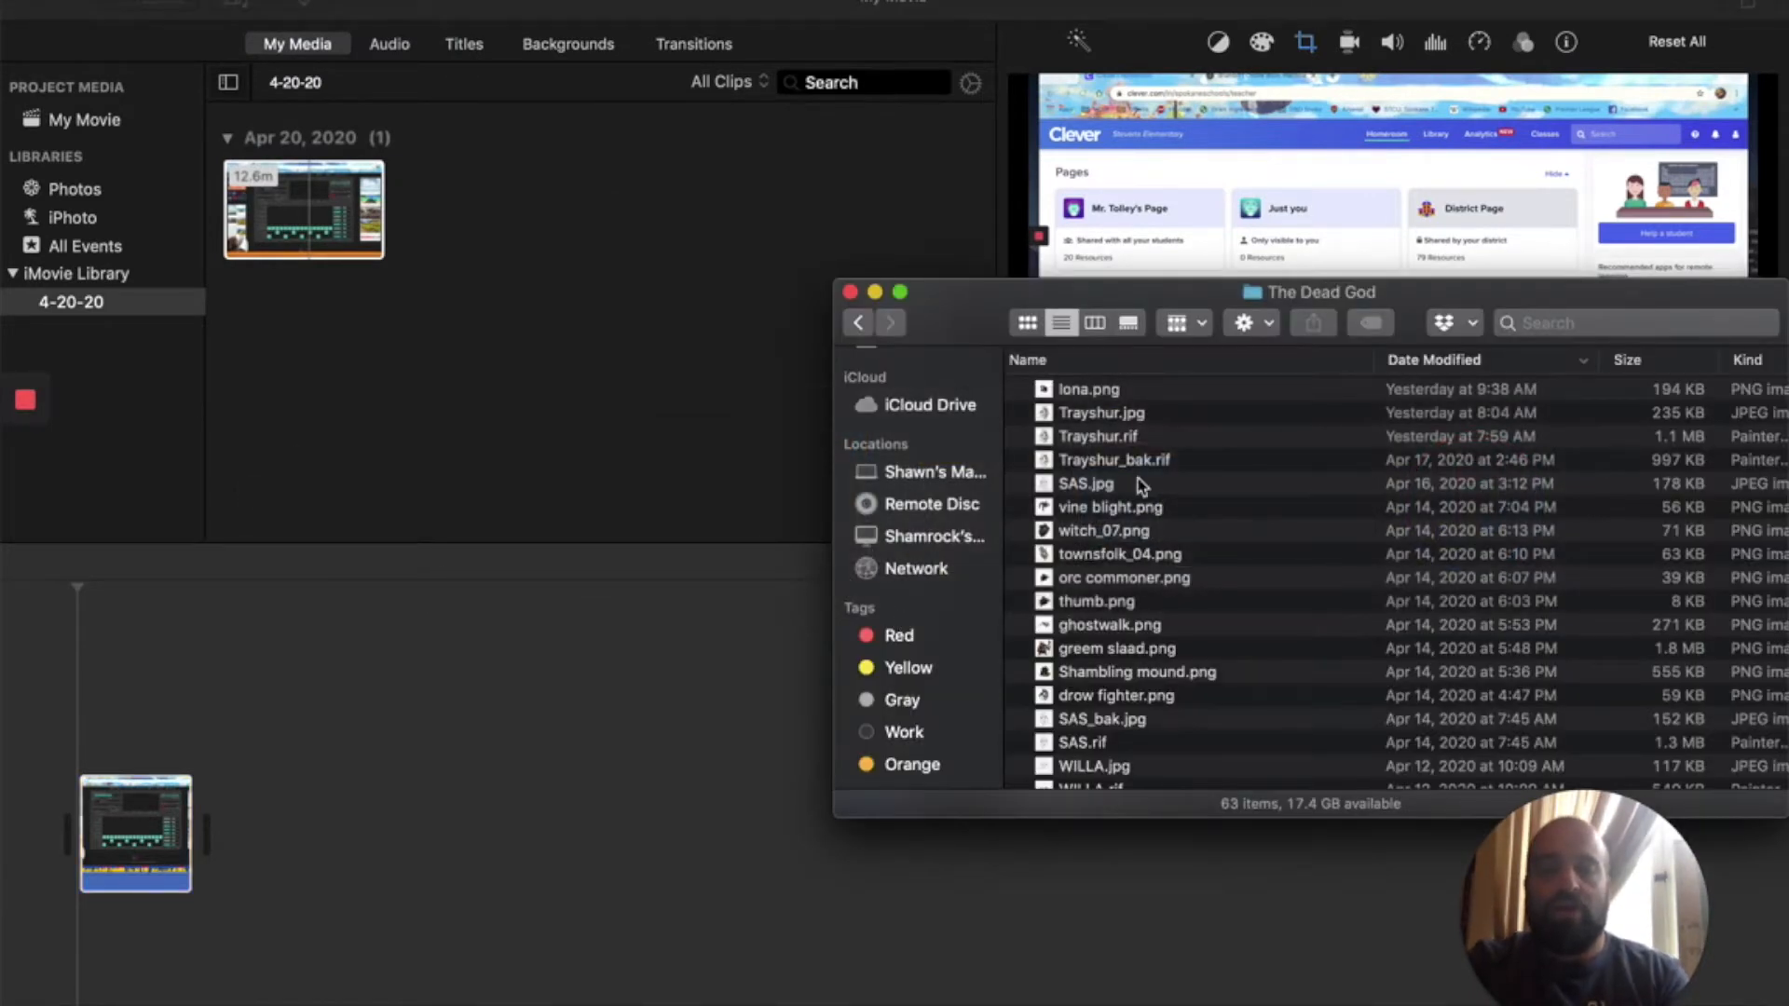
pyautogui.scroll(1, 944, 548)
pyautogui.scroll(5, 945, 548)
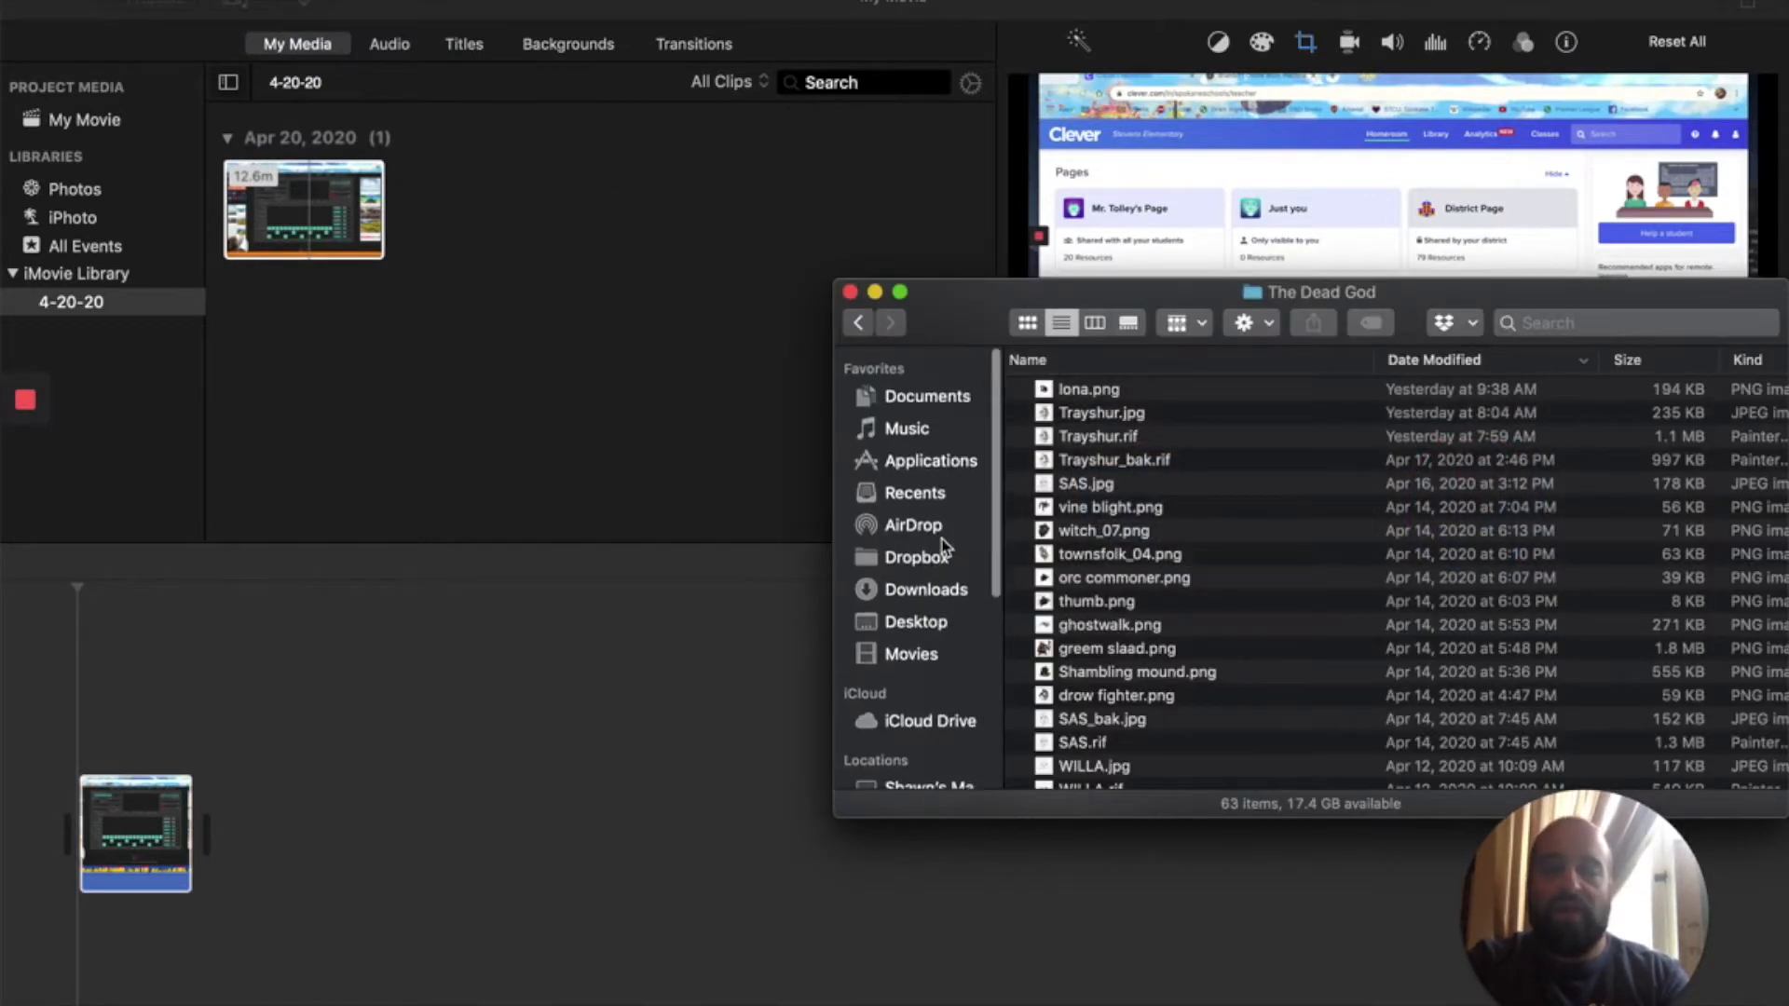
pyautogui.click(921, 587)
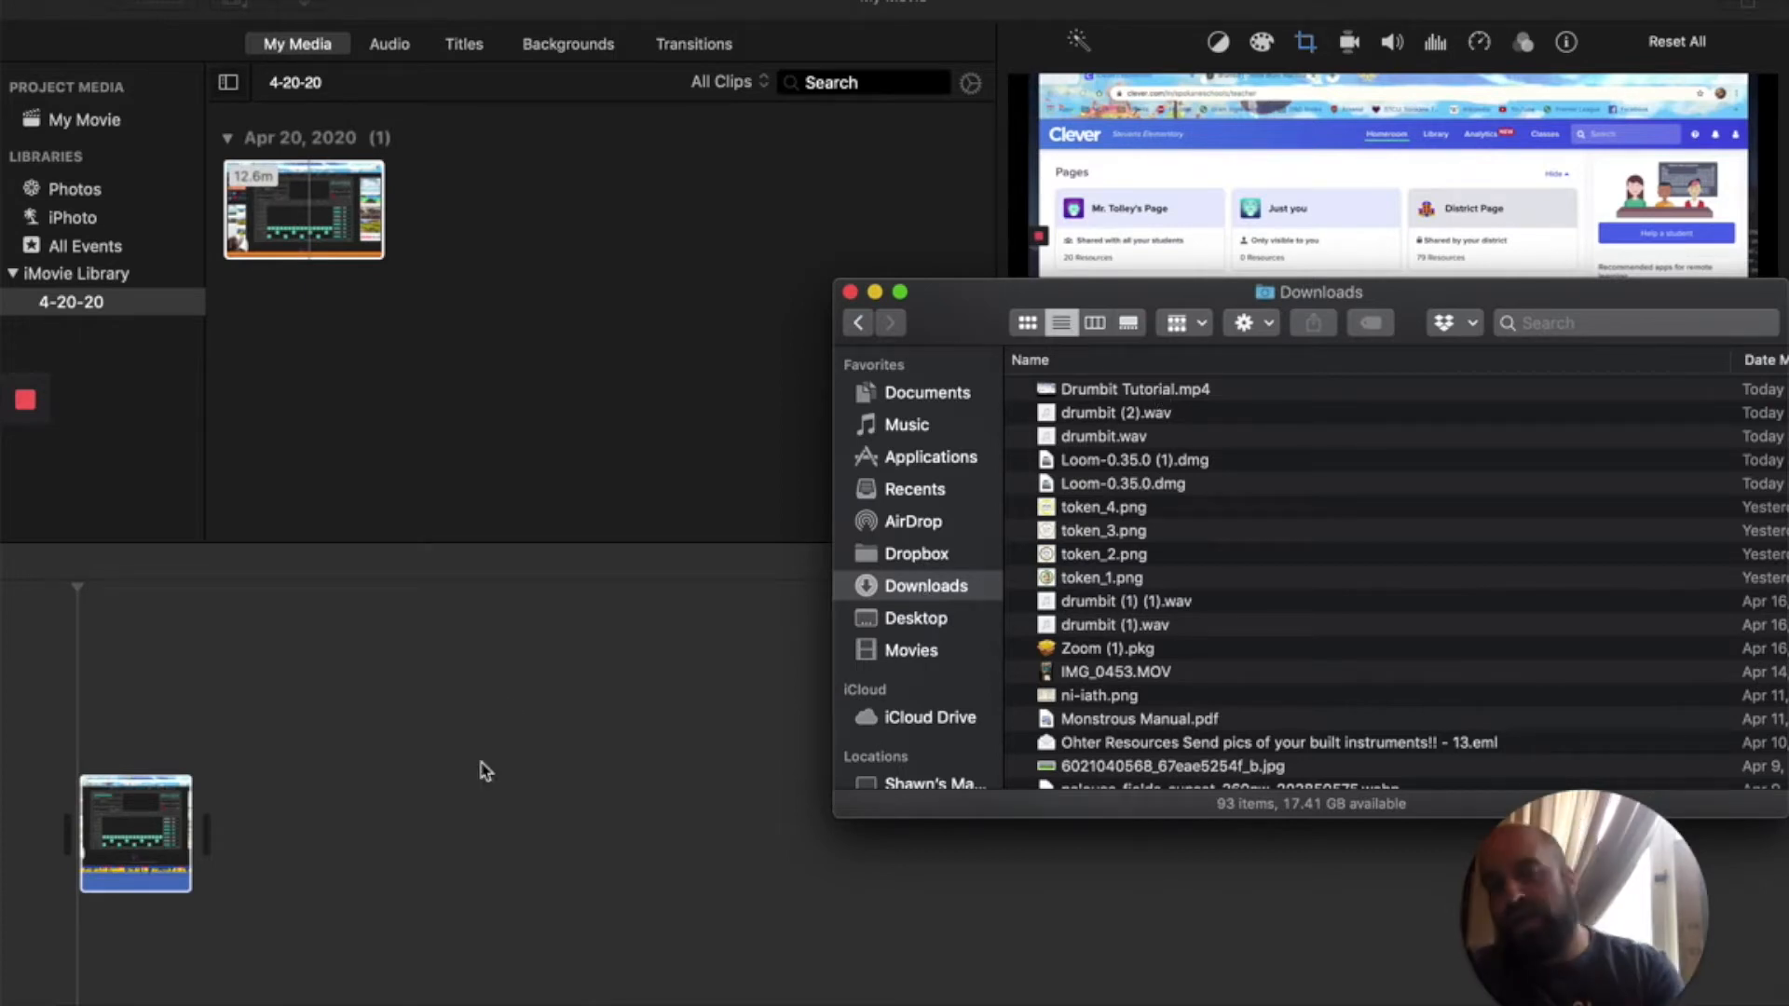
pyautogui.click(691, 694)
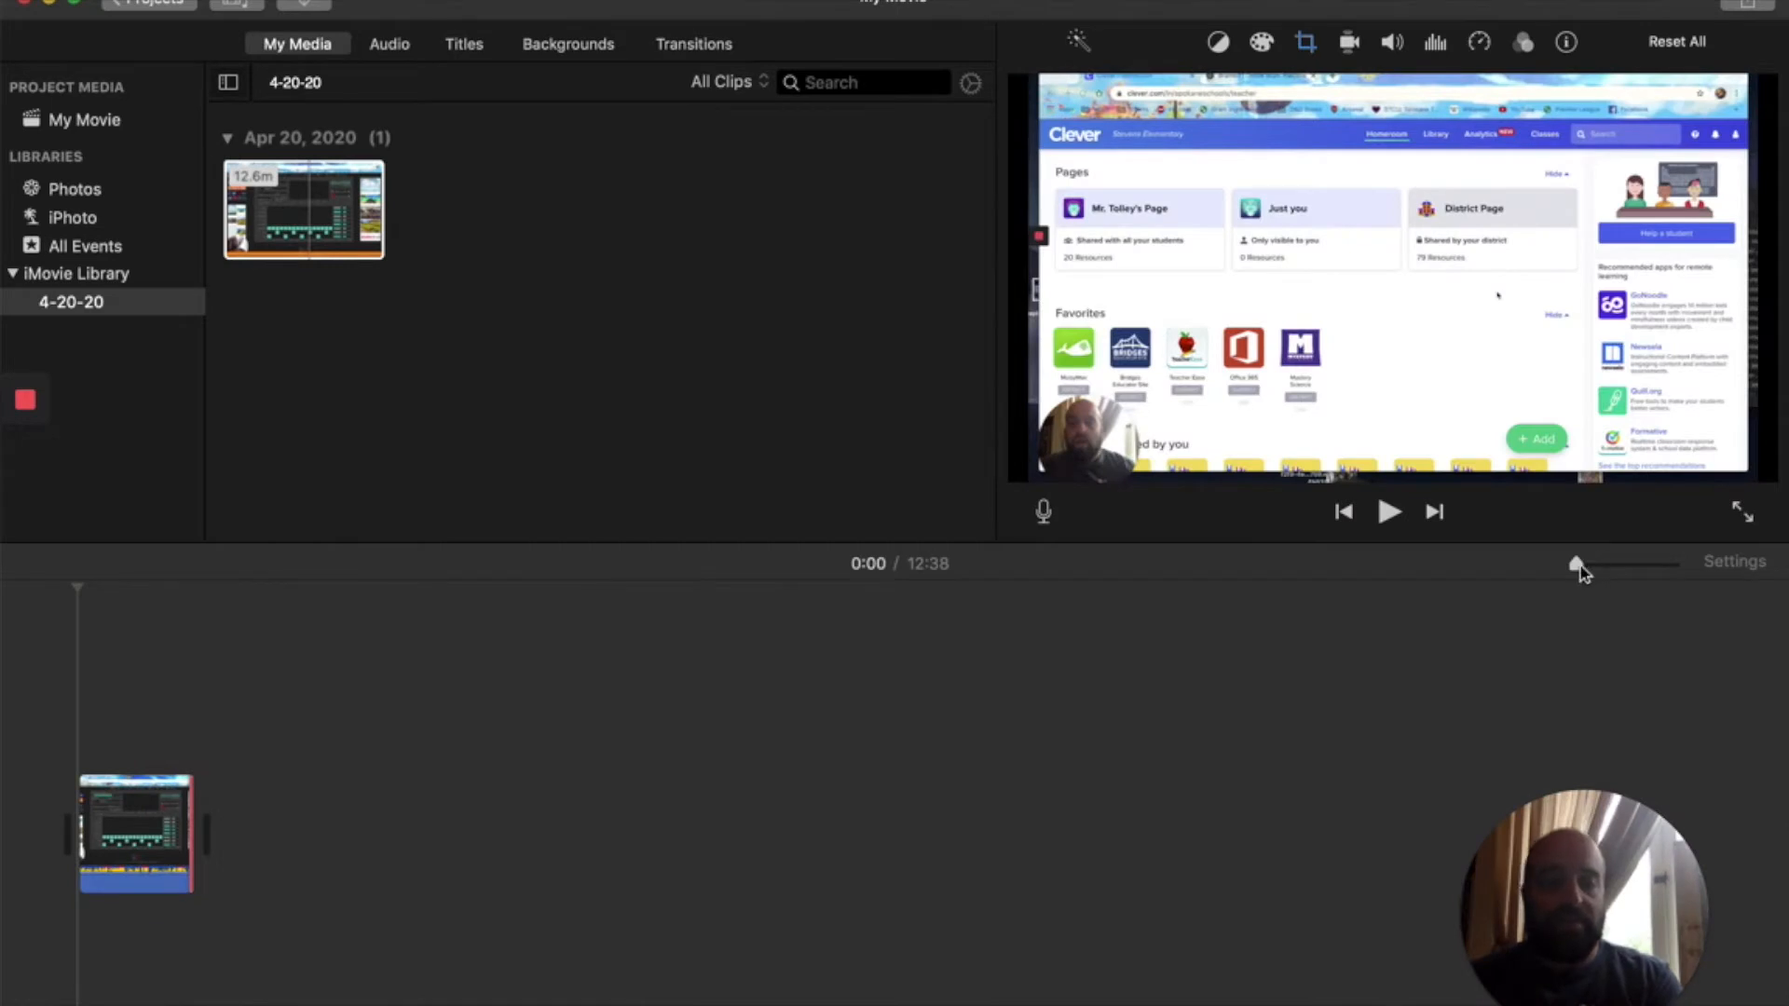
# Detach the audio from the Drumbit Tutorial clip in the timeline and move the audio track further below the video
pyautogui.moveTo(1580, 566); pyautogui.dragTo(1609, 564)
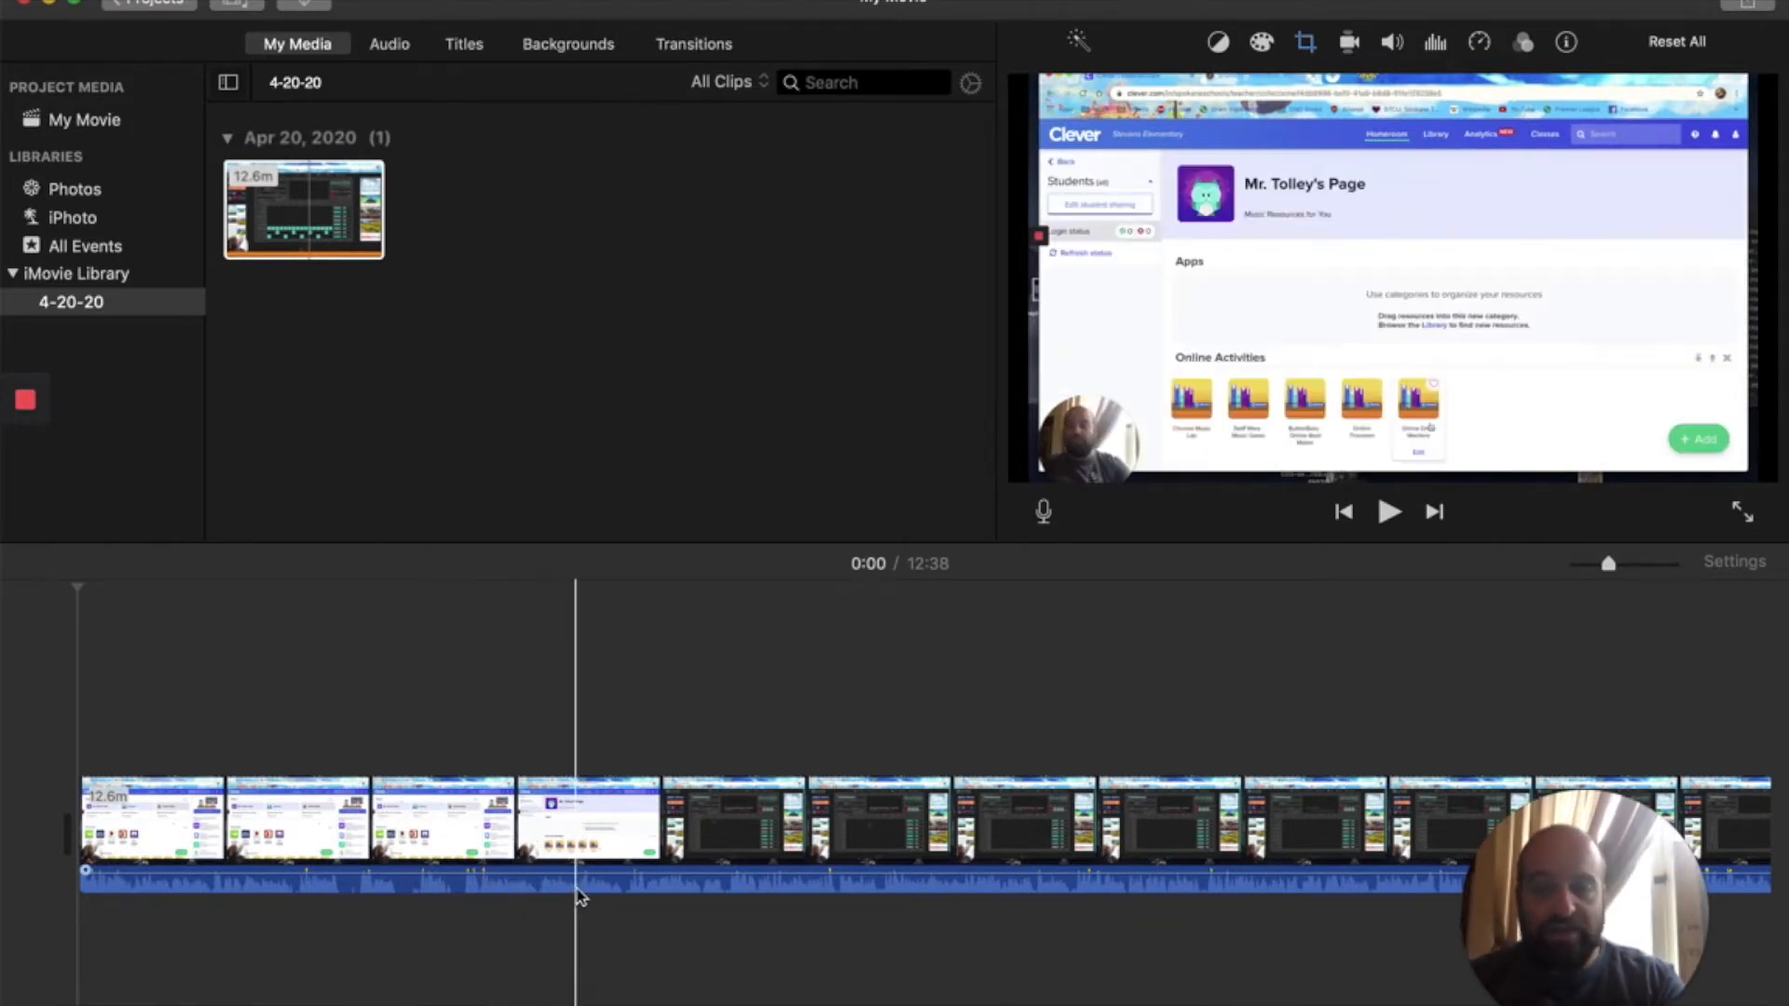
pyautogui.click(341, 0)
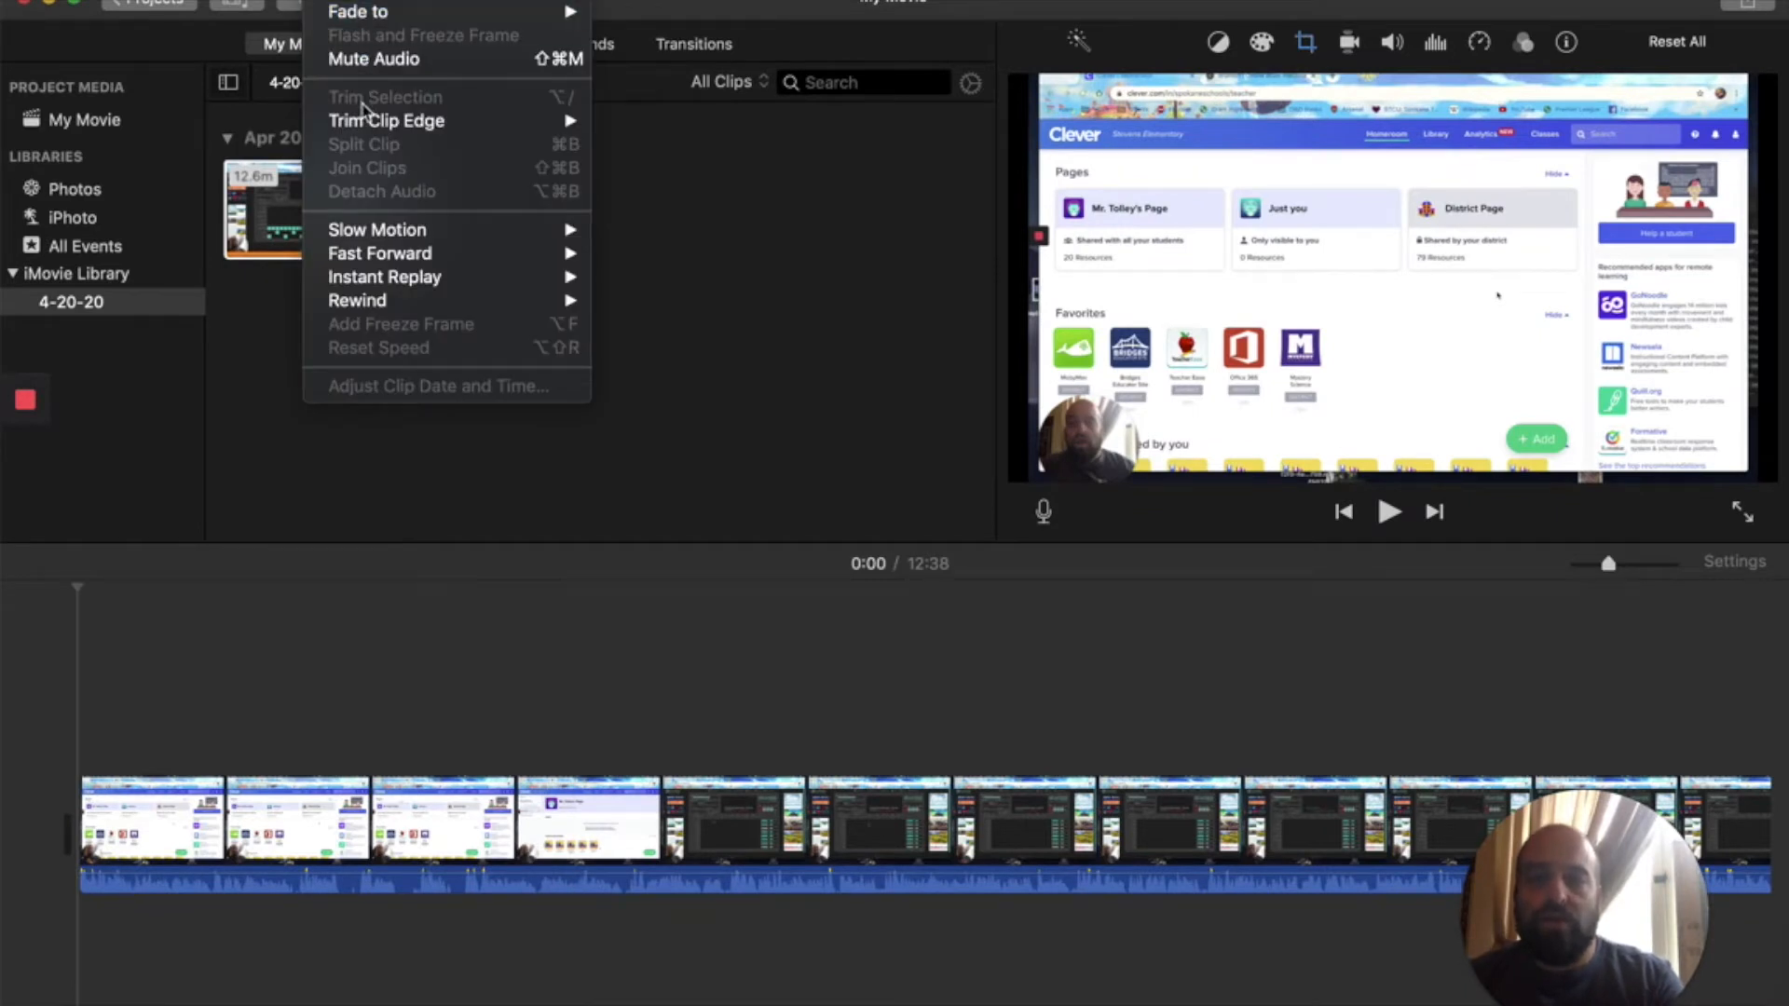
pyautogui.click(386, 785)
pyautogui.click(288, 820)
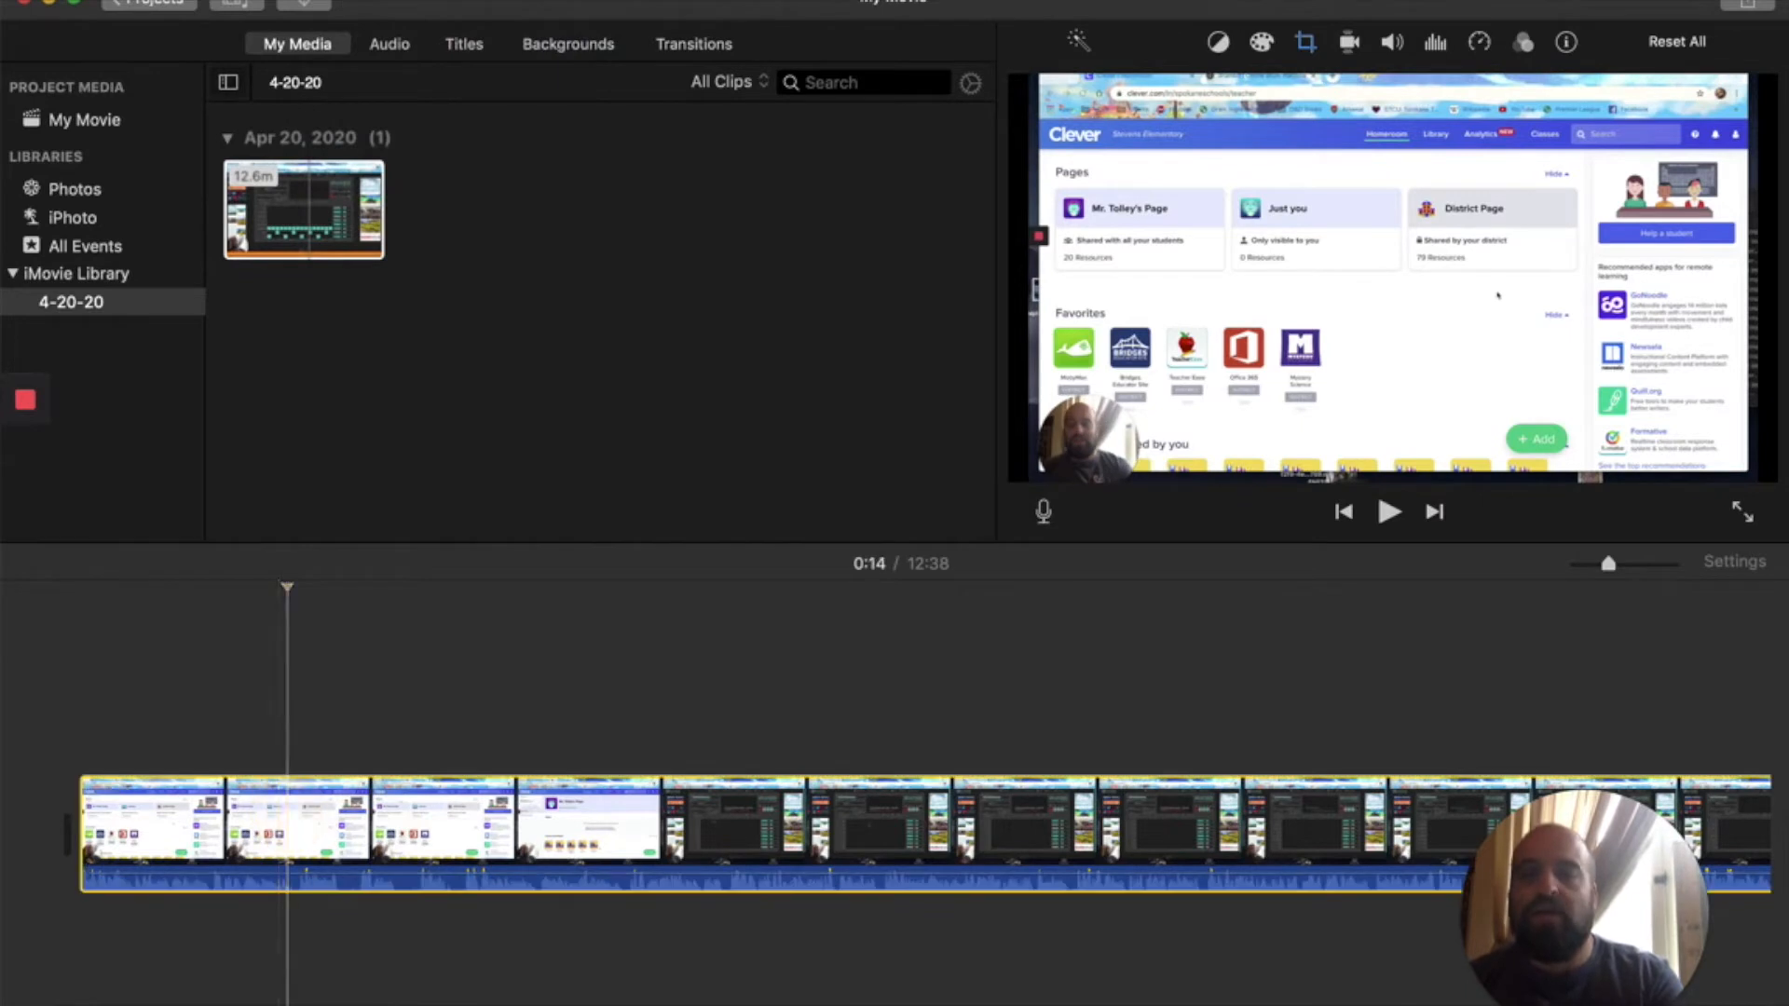
pyautogui.click(341, 0)
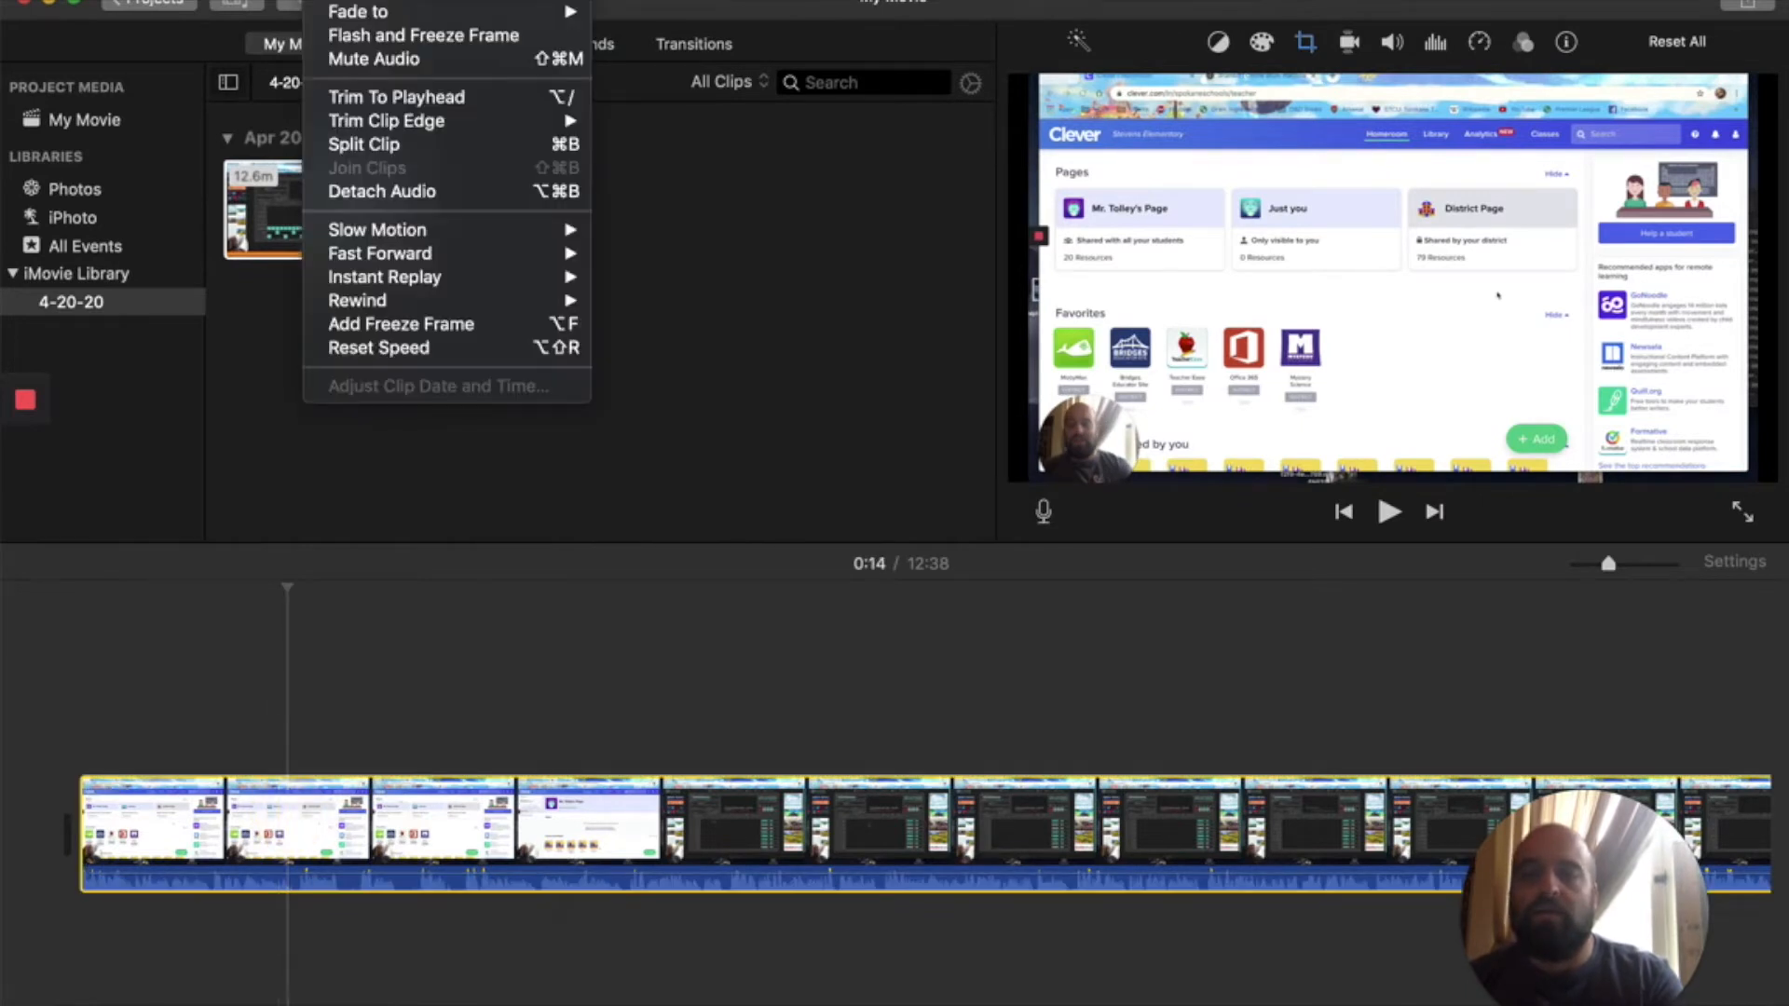
pyautogui.click(402, 192)
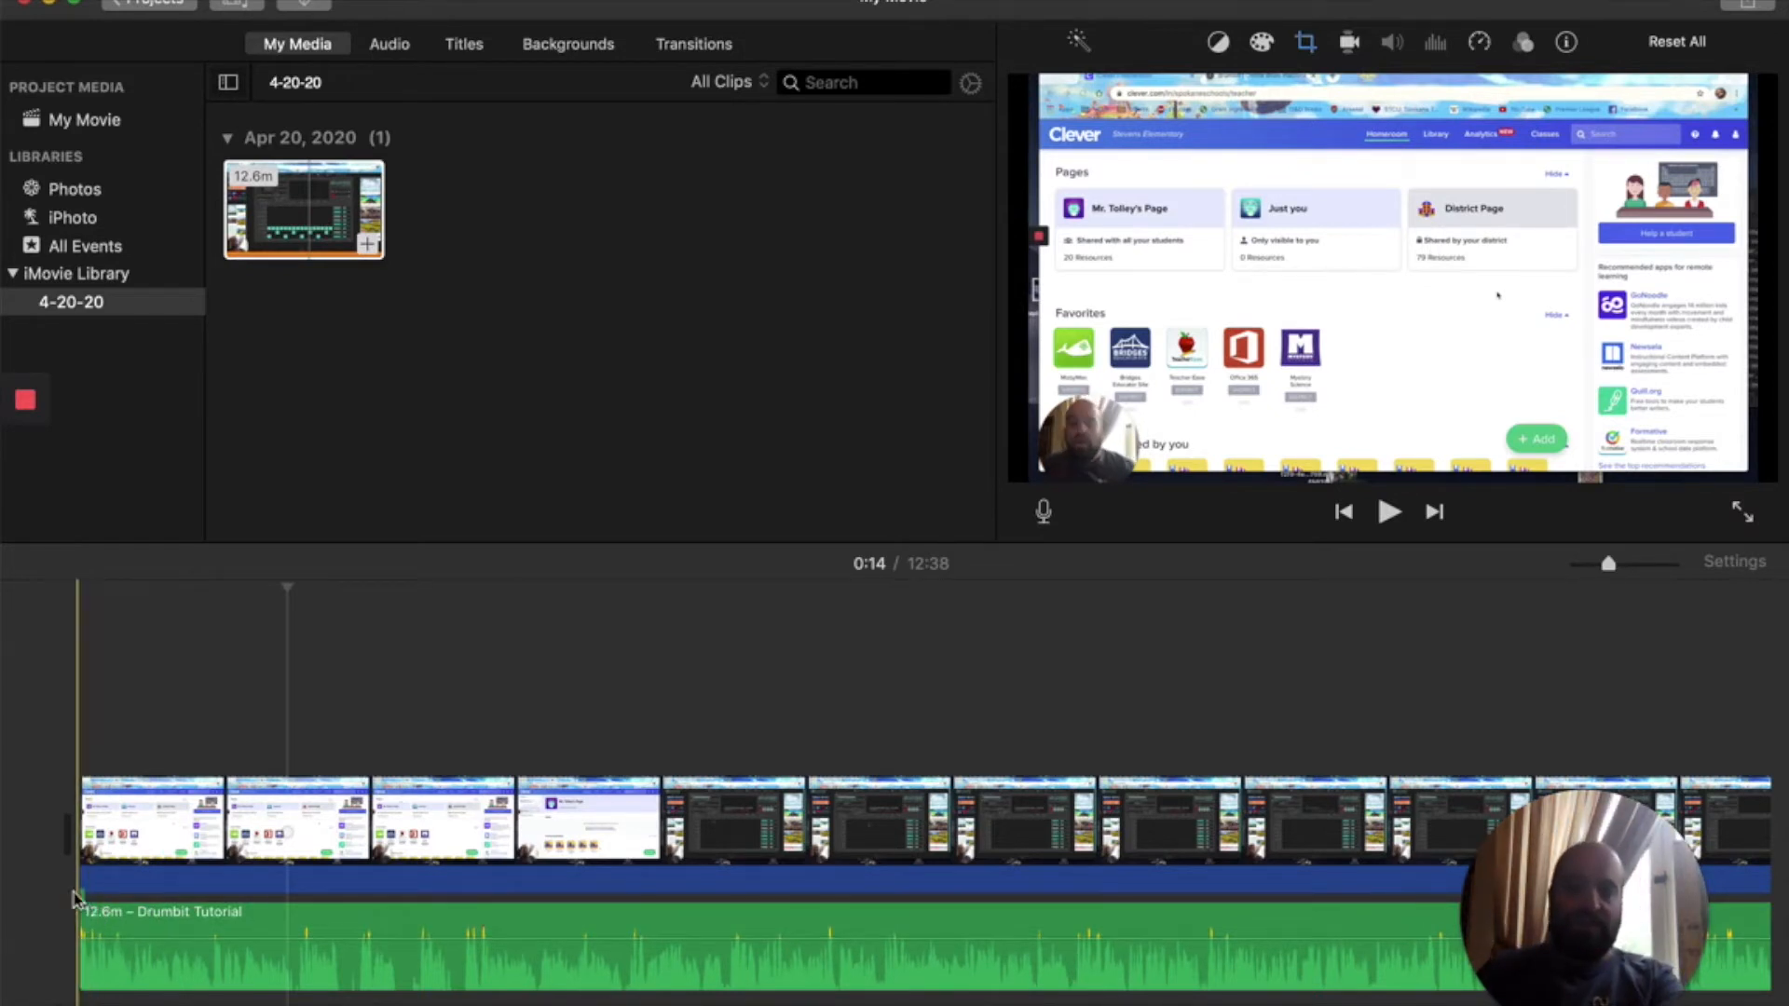
pyautogui.click(121, 908)
pyautogui.moveTo(138, 913); pyautogui.dragTo(119, 999)
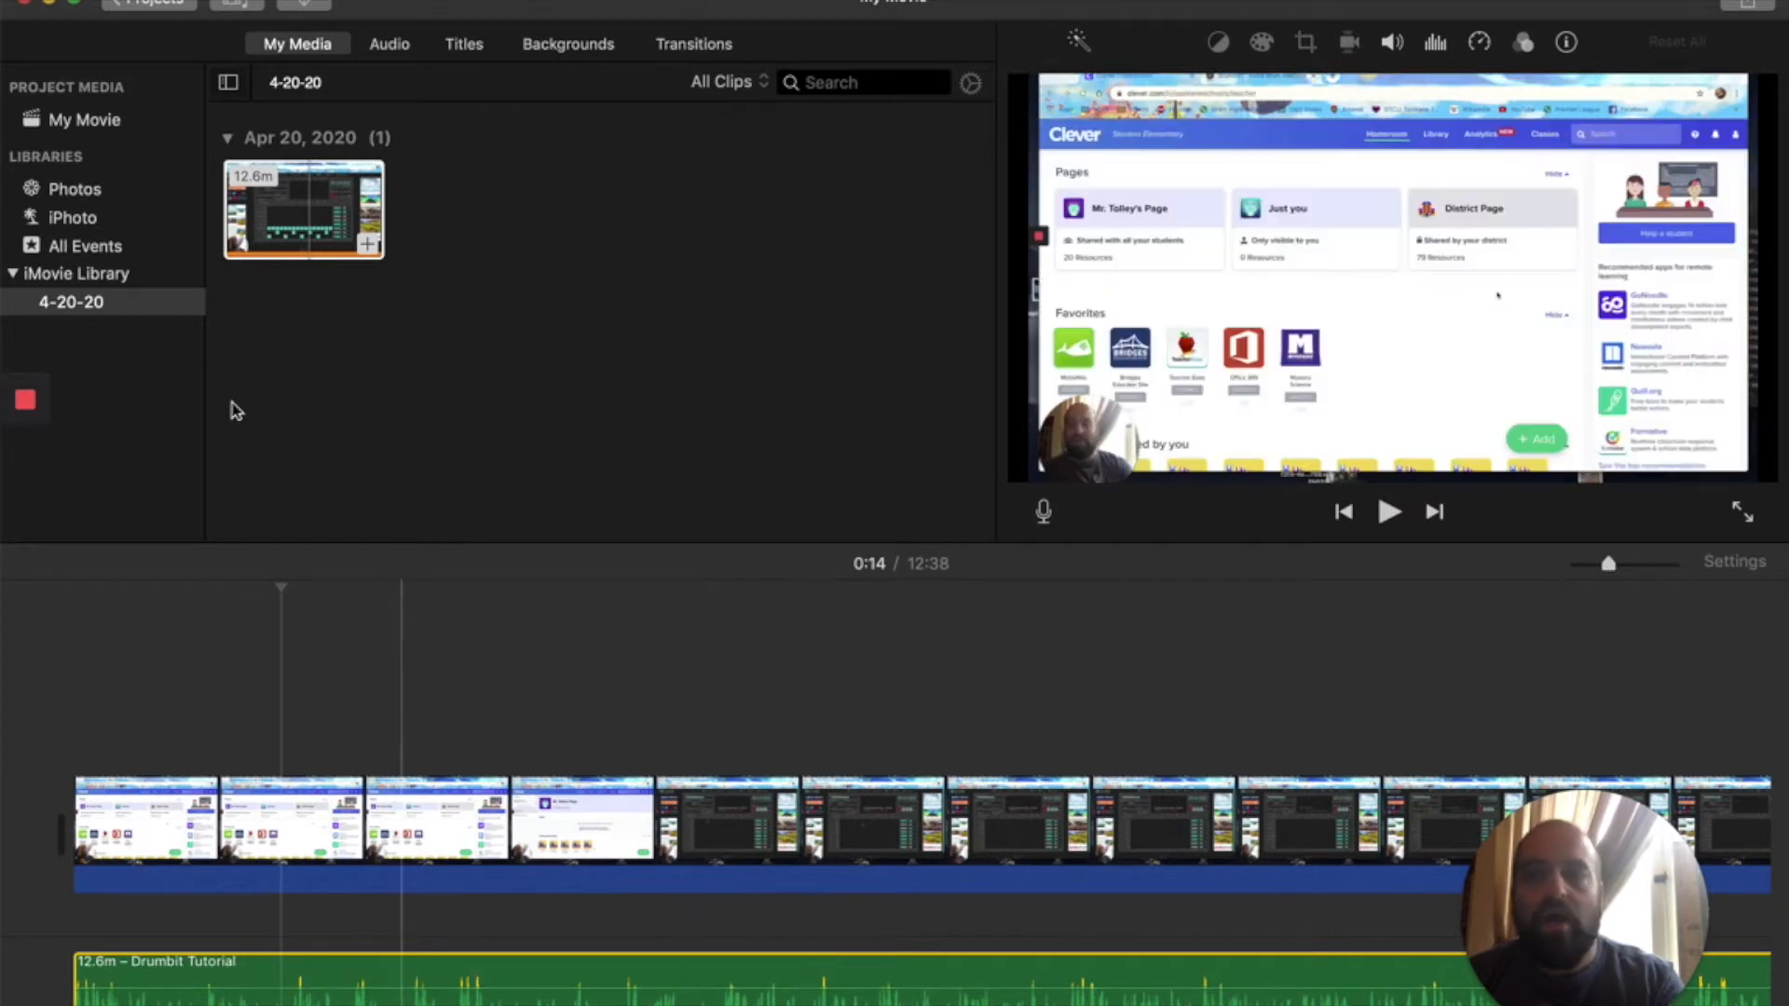
# Delete the video clip from the timeline, keeping only its detached audio
pyautogui.click(158, 0)
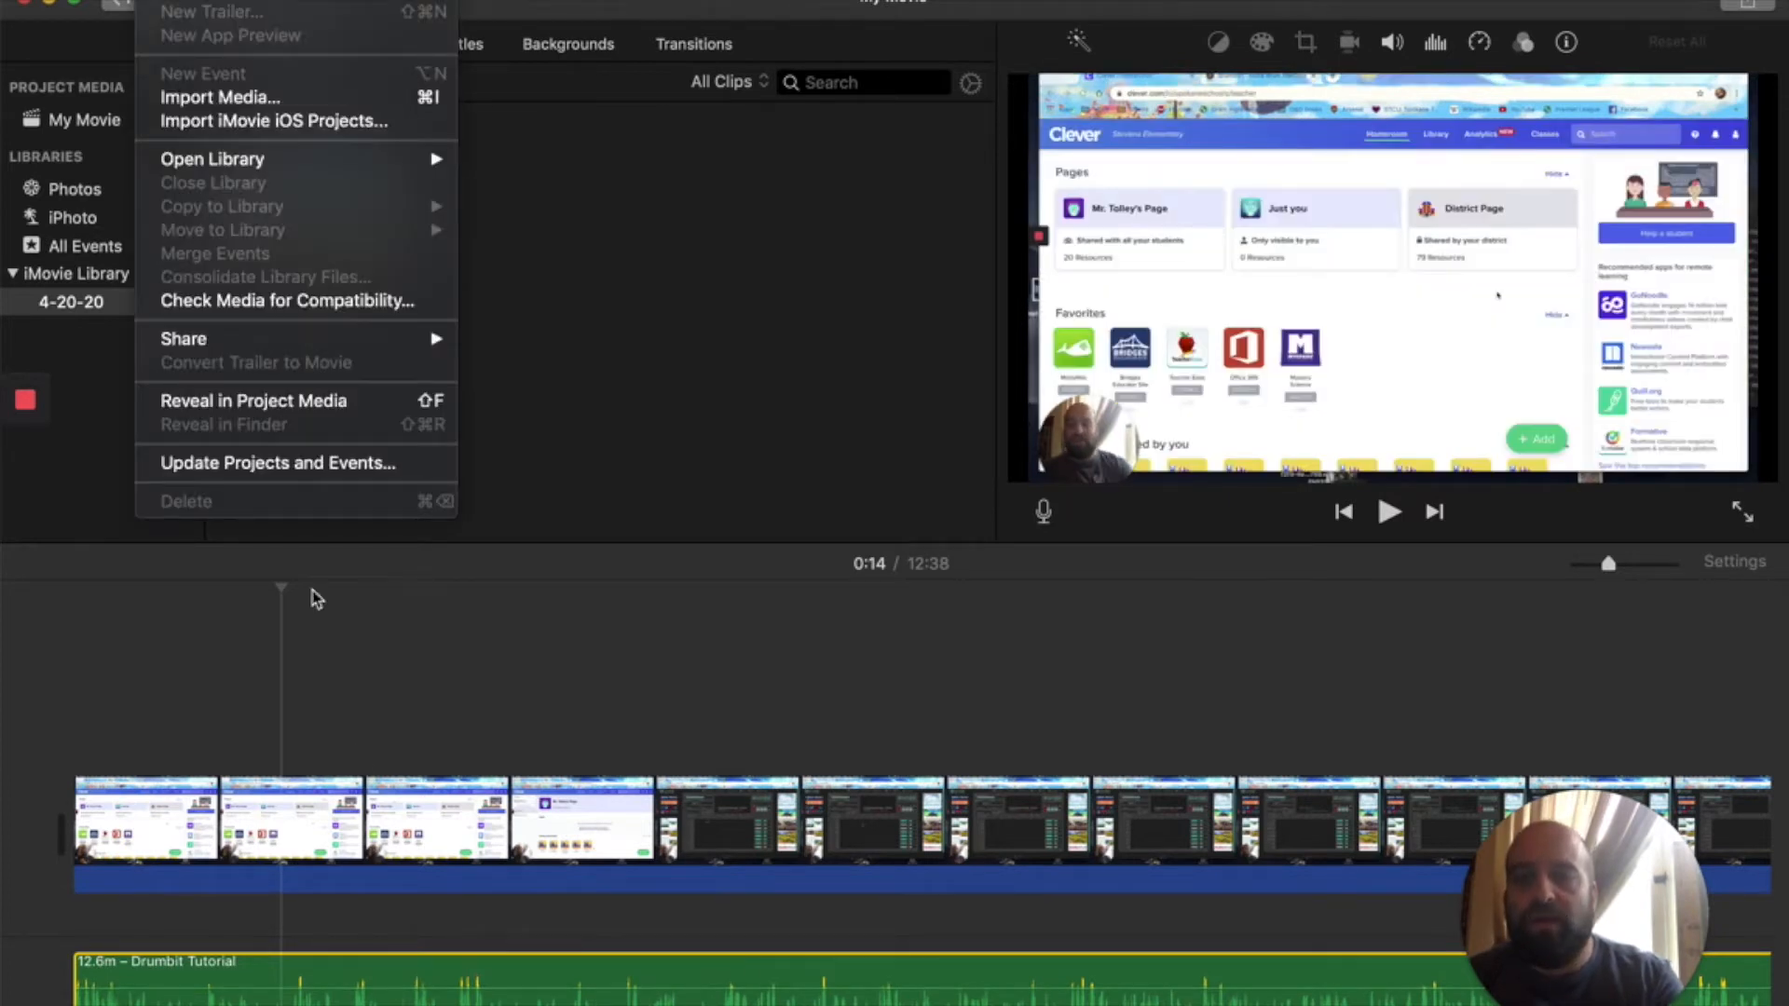
pyautogui.click(336, 823)
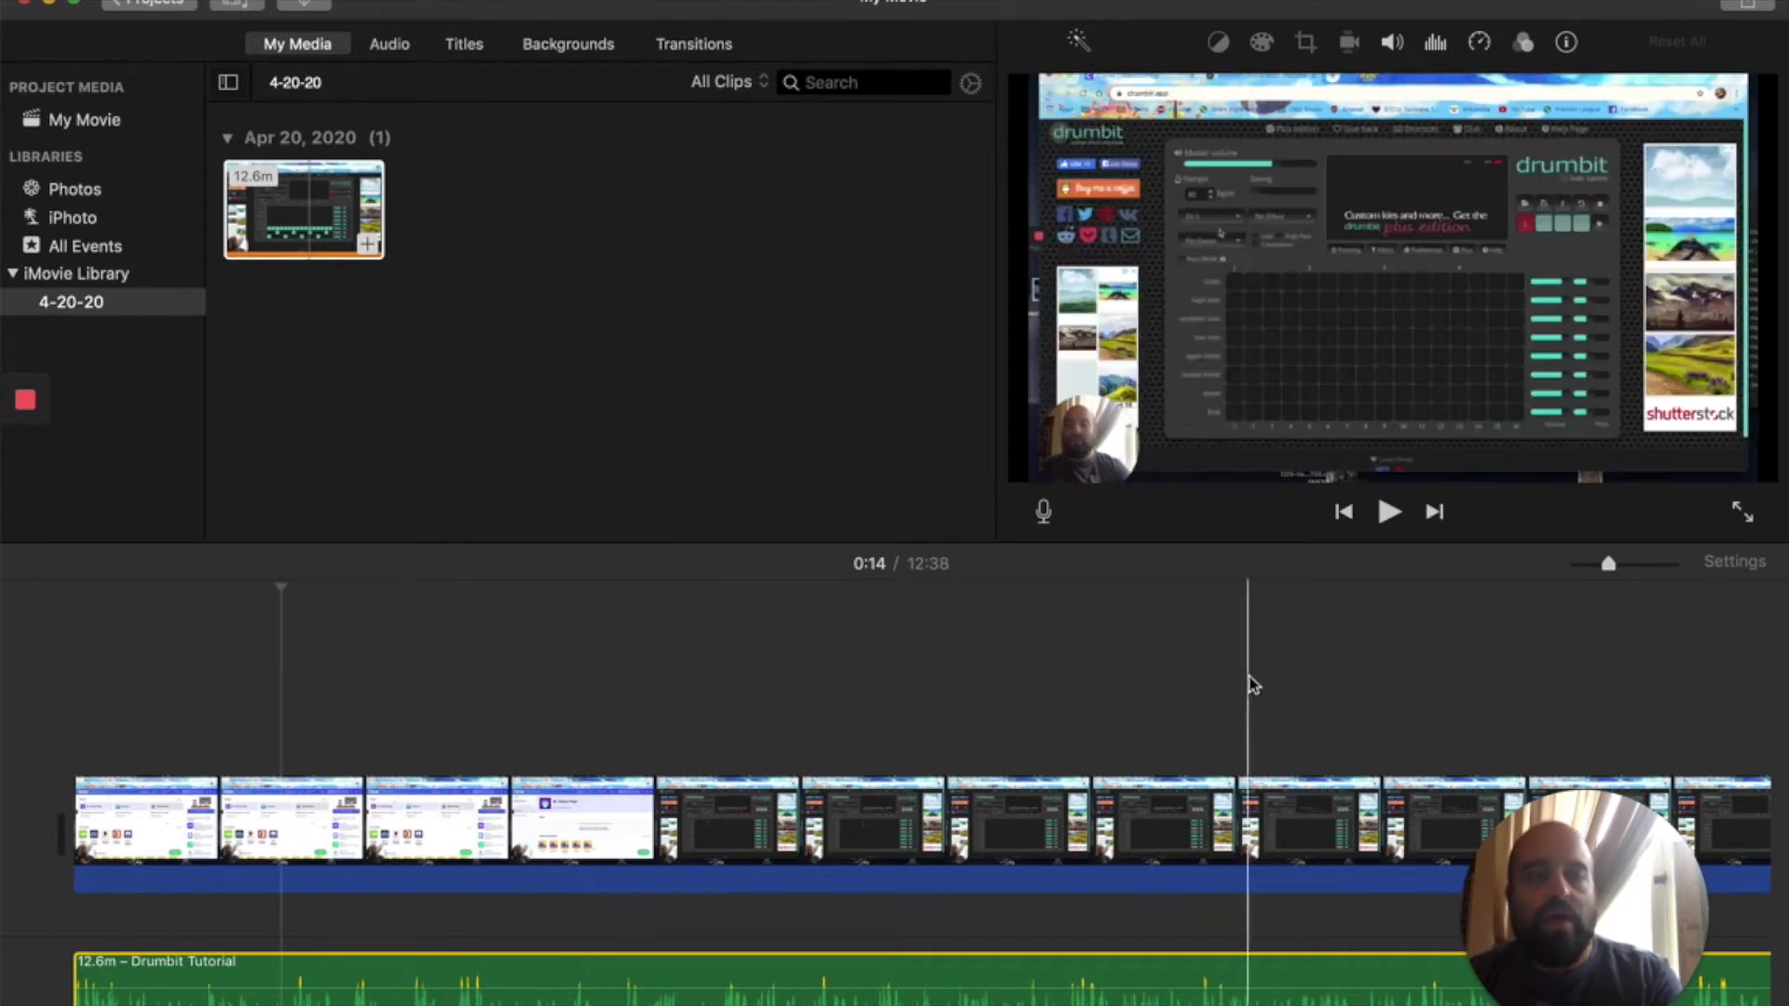
pyautogui.click(1069, 817)
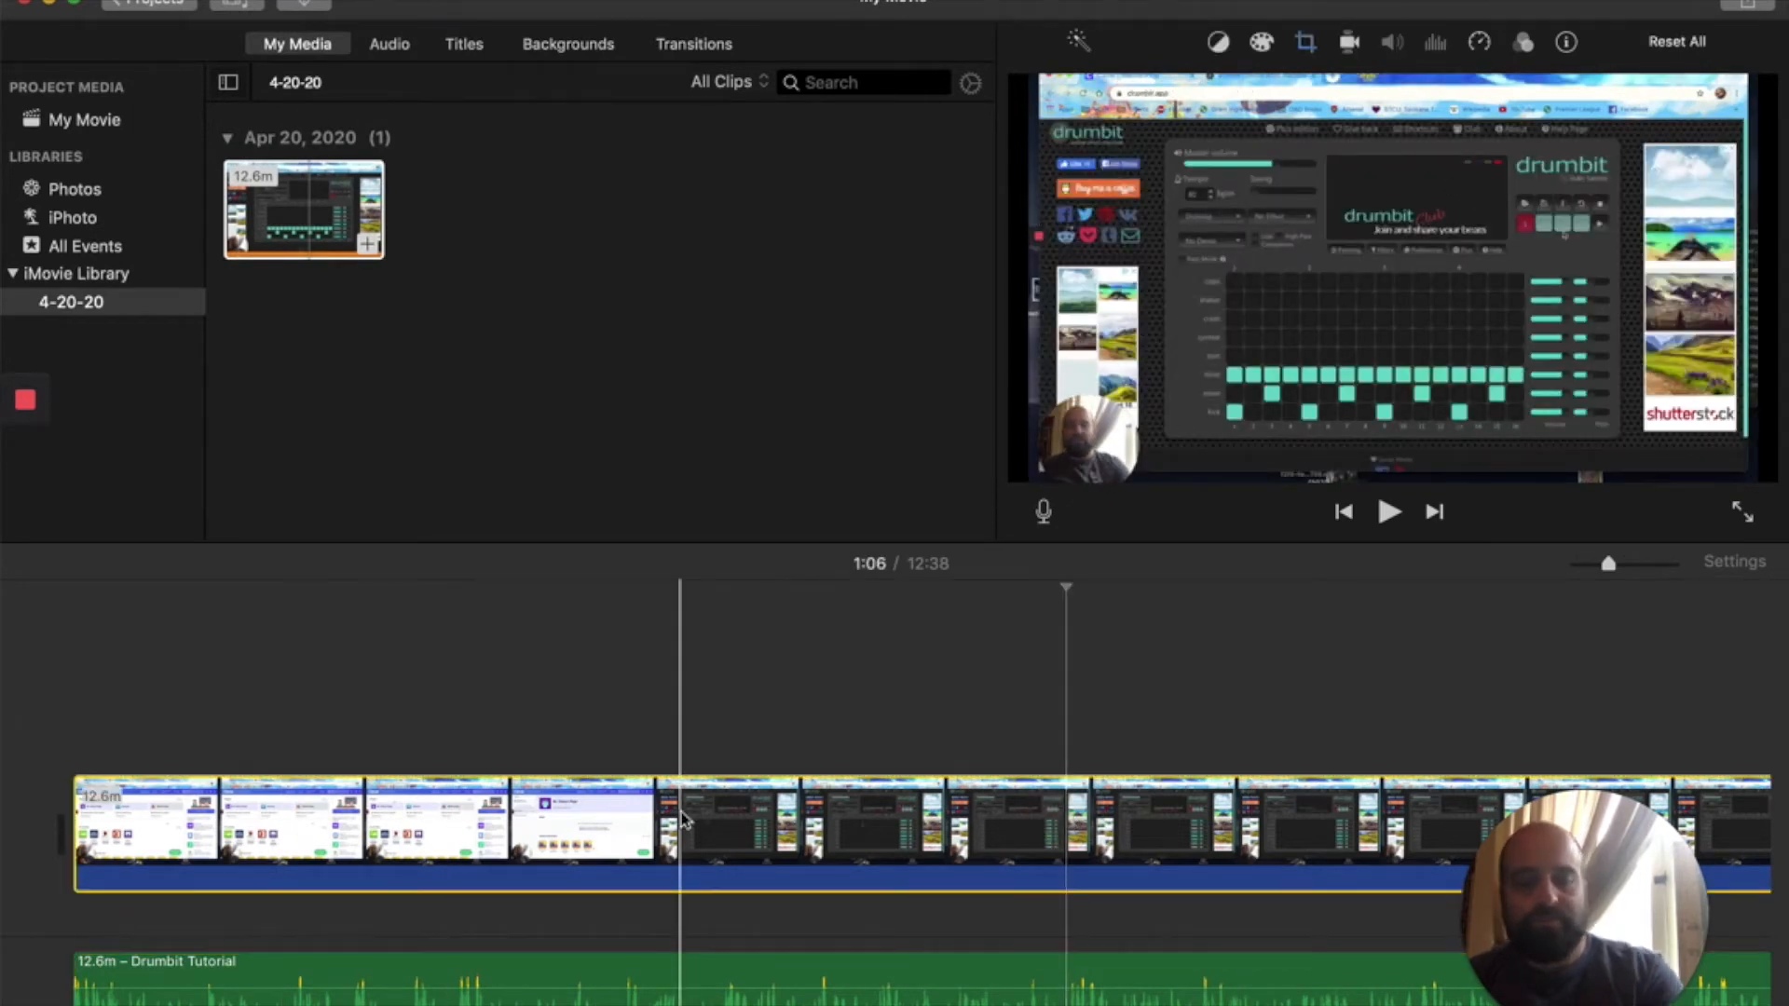
pyautogui.press('Delete')
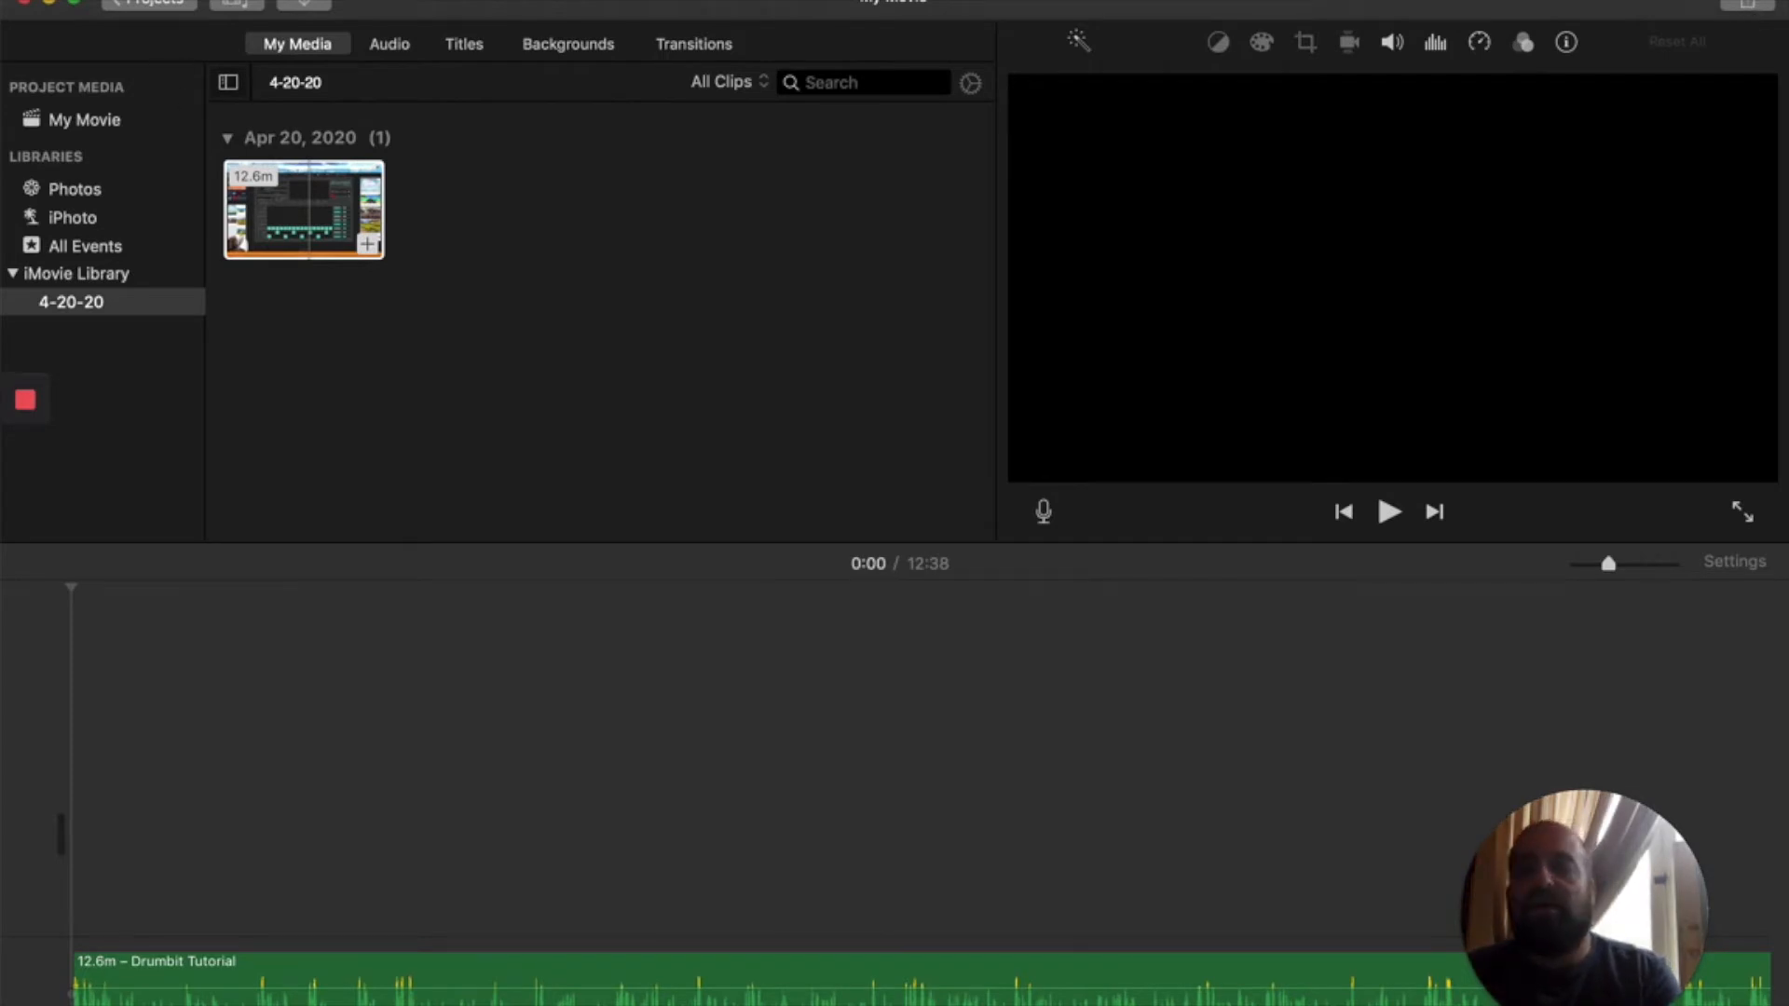
# Examine the format choices for sharing the movie as a file, and cancel the export
pyautogui.click(1754, 9)
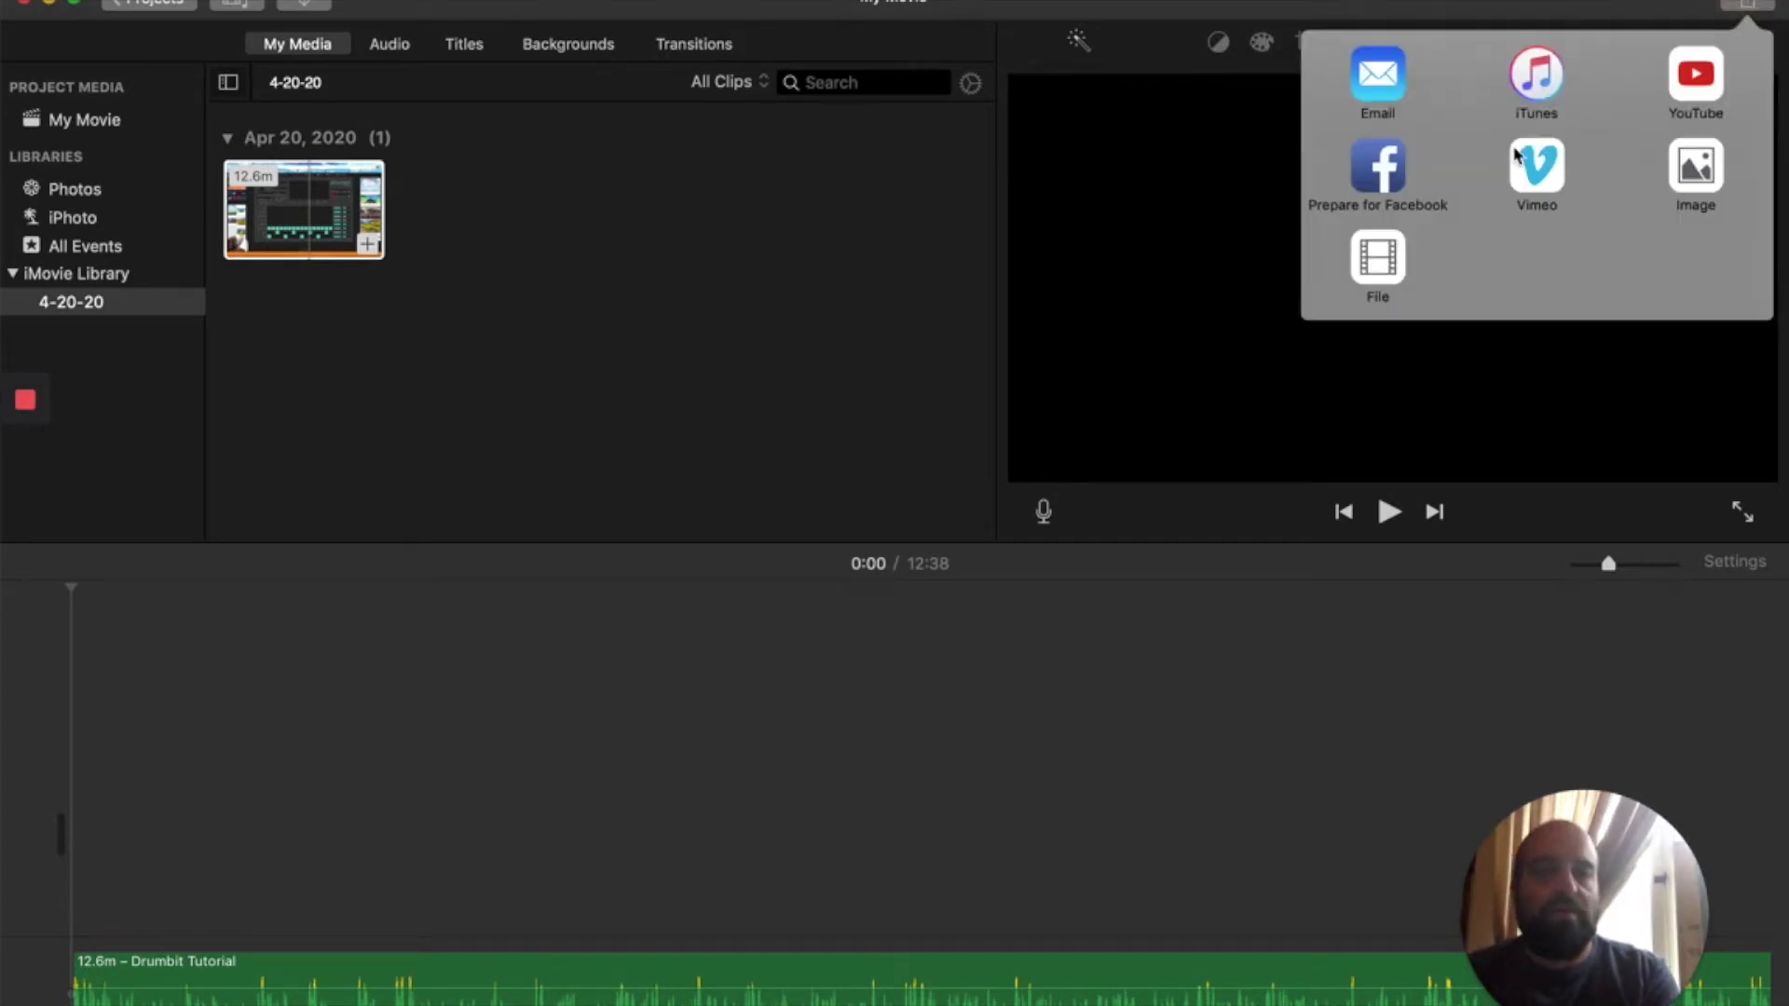
pyautogui.click(1376, 260)
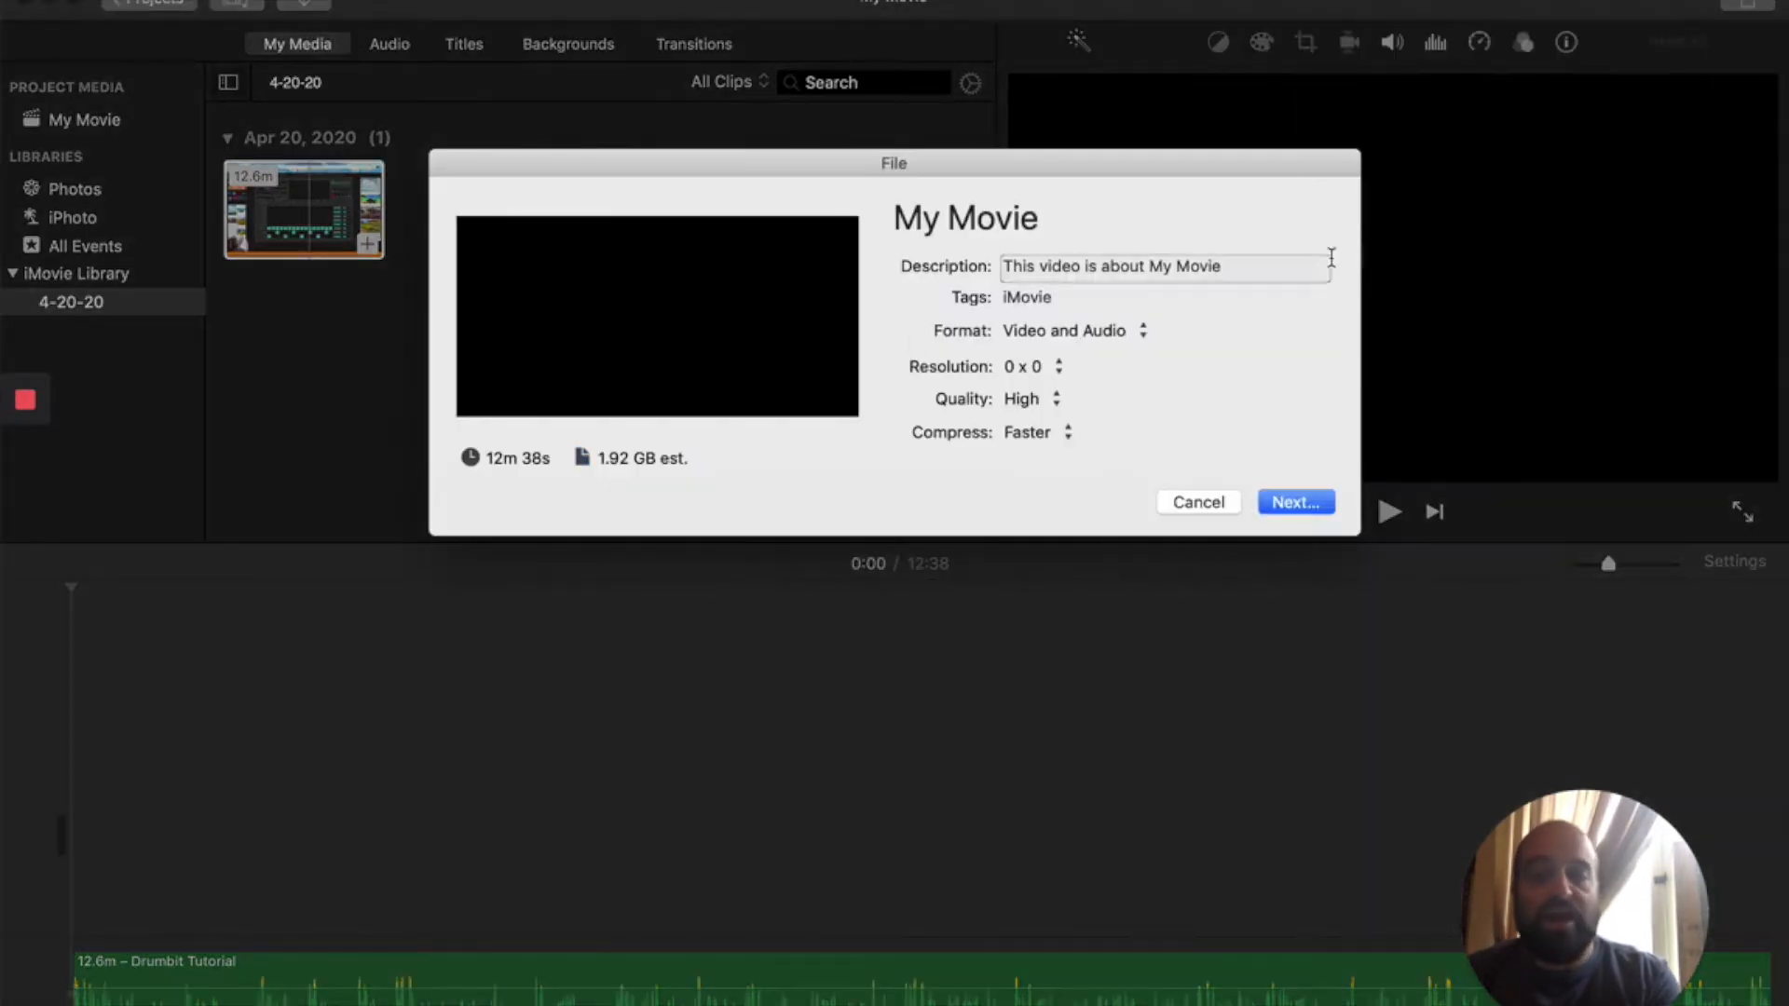
pyautogui.click(1109, 324)
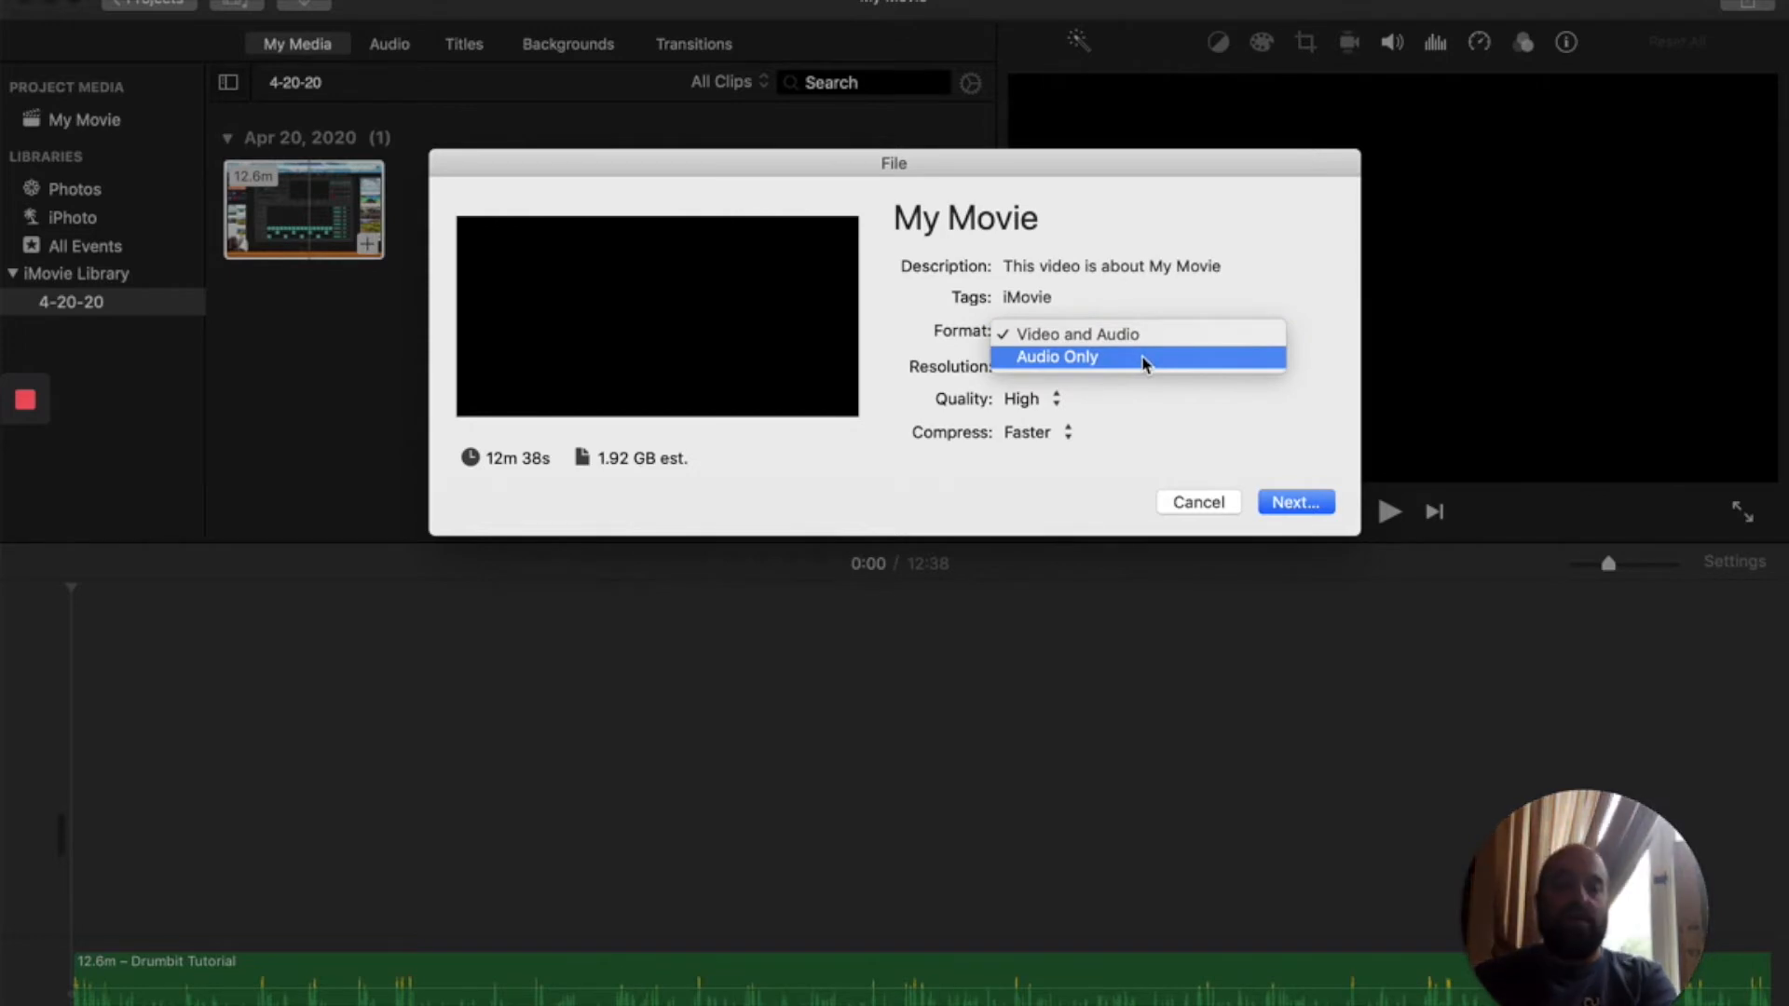
pyautogui.click(1197, 504)
pyautogui.click(1198, 507)
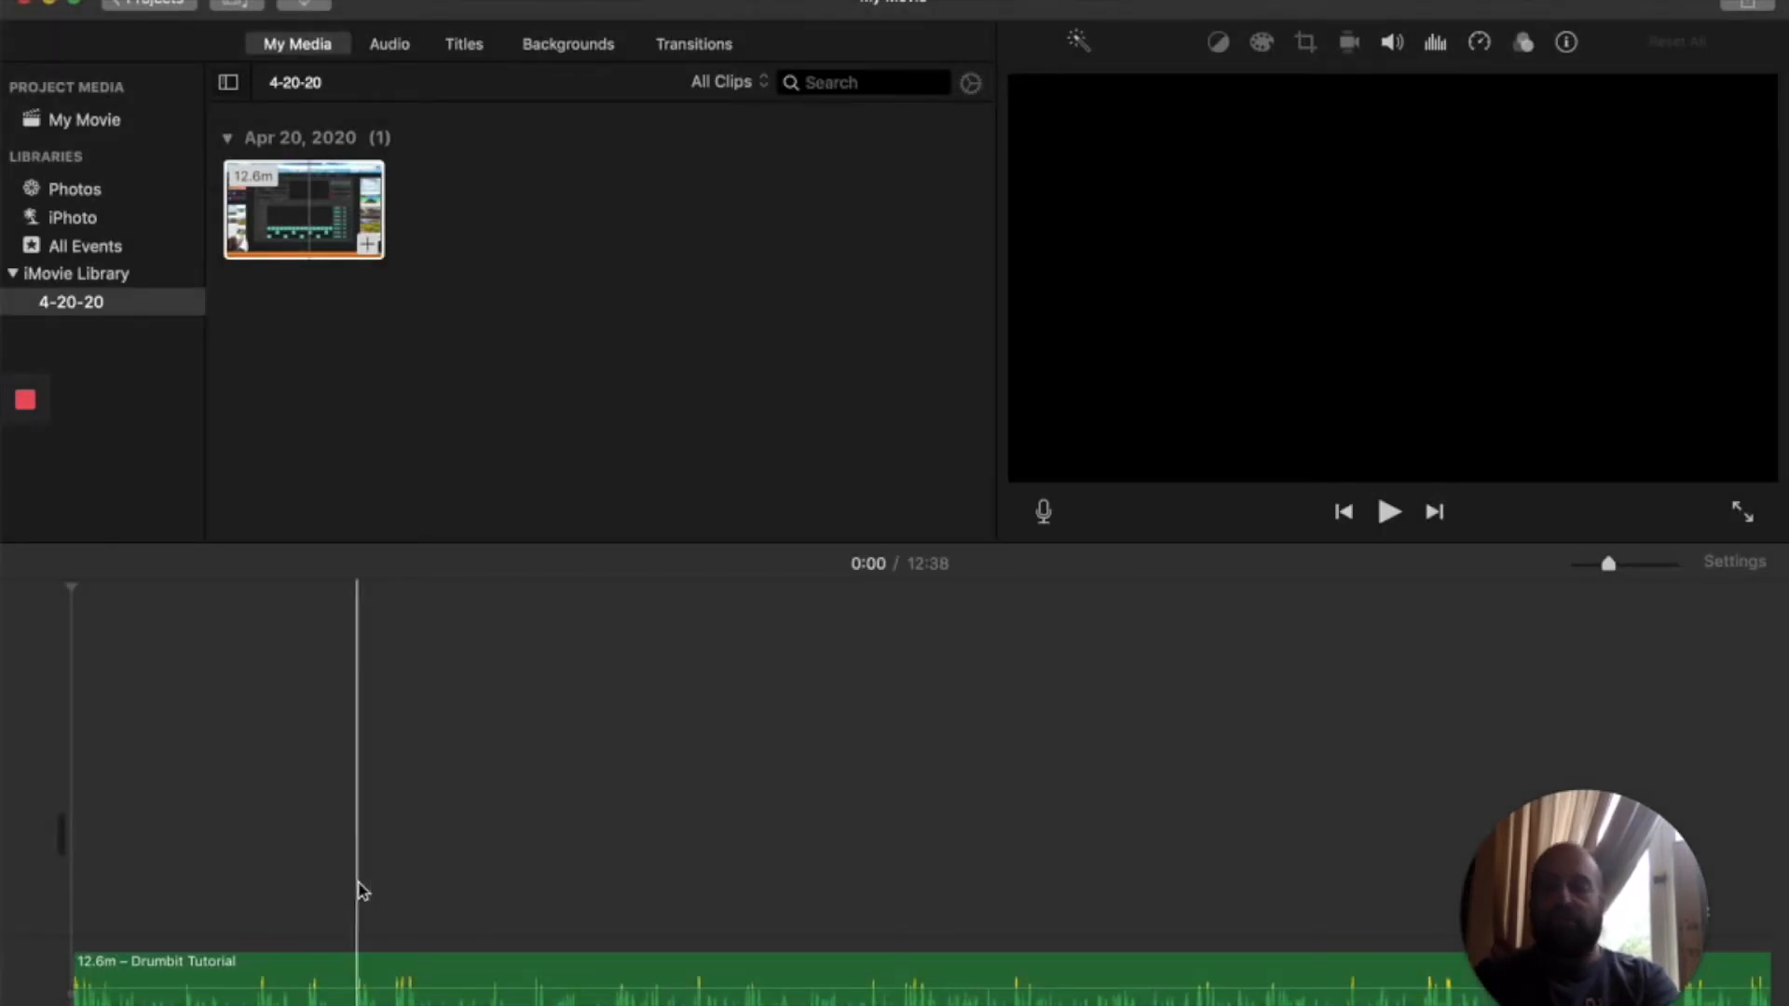
# Delete the detached audio from the timeline and add the 12.6-minute media clip to the project again
pyautogui.click(313, 956)
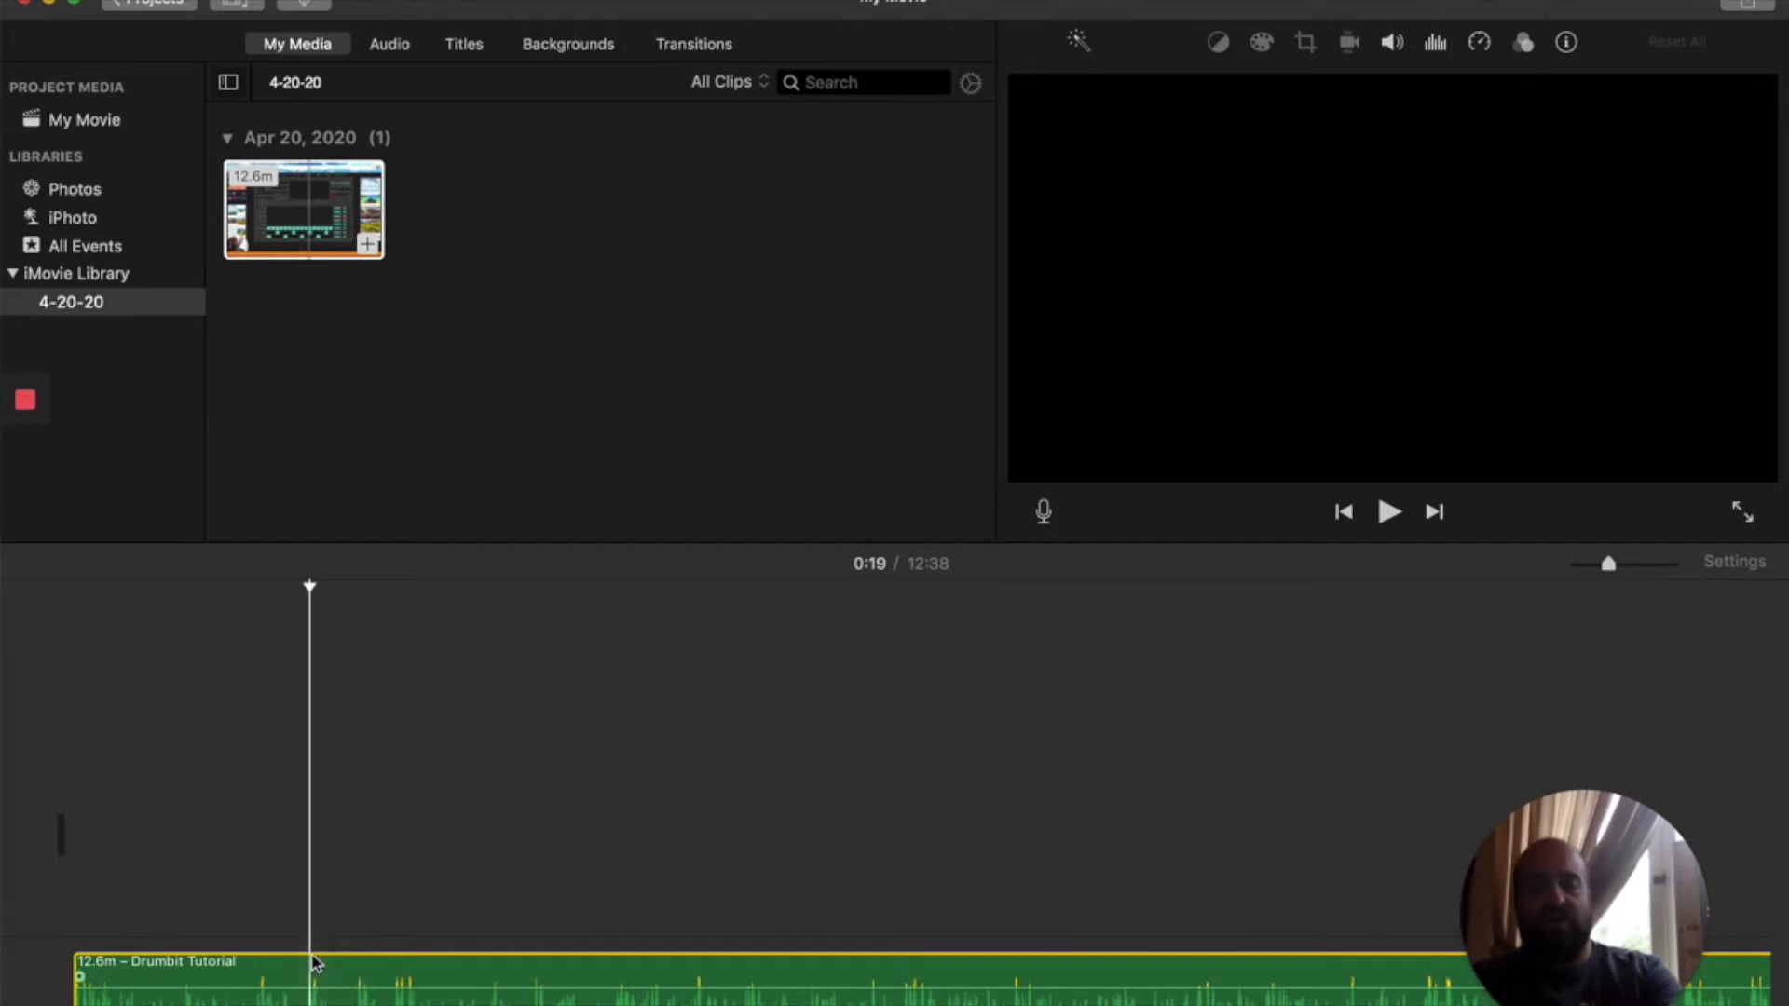
pyautogui.press('Delete')
pyautogui.moveTo(294, 220); pyautogui.dragTo(156, 754)
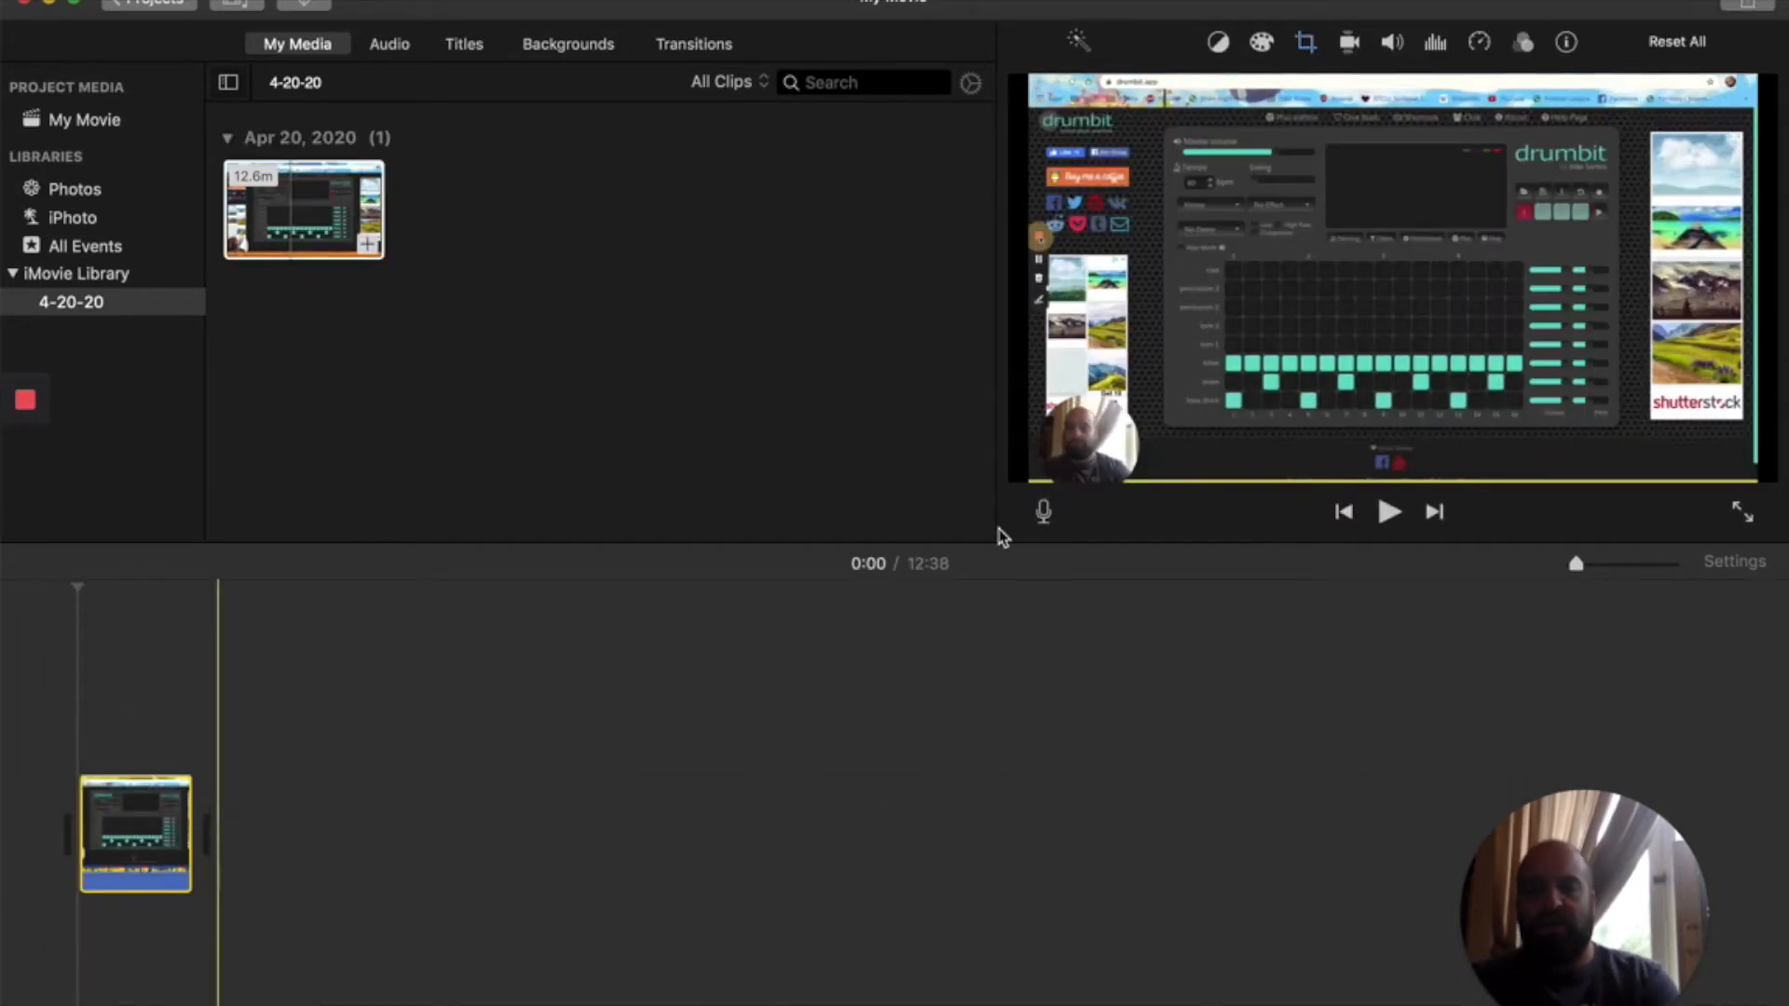
pyautogui.moveTo(1576, 561); pyautogui.dragTo(1610, 562)
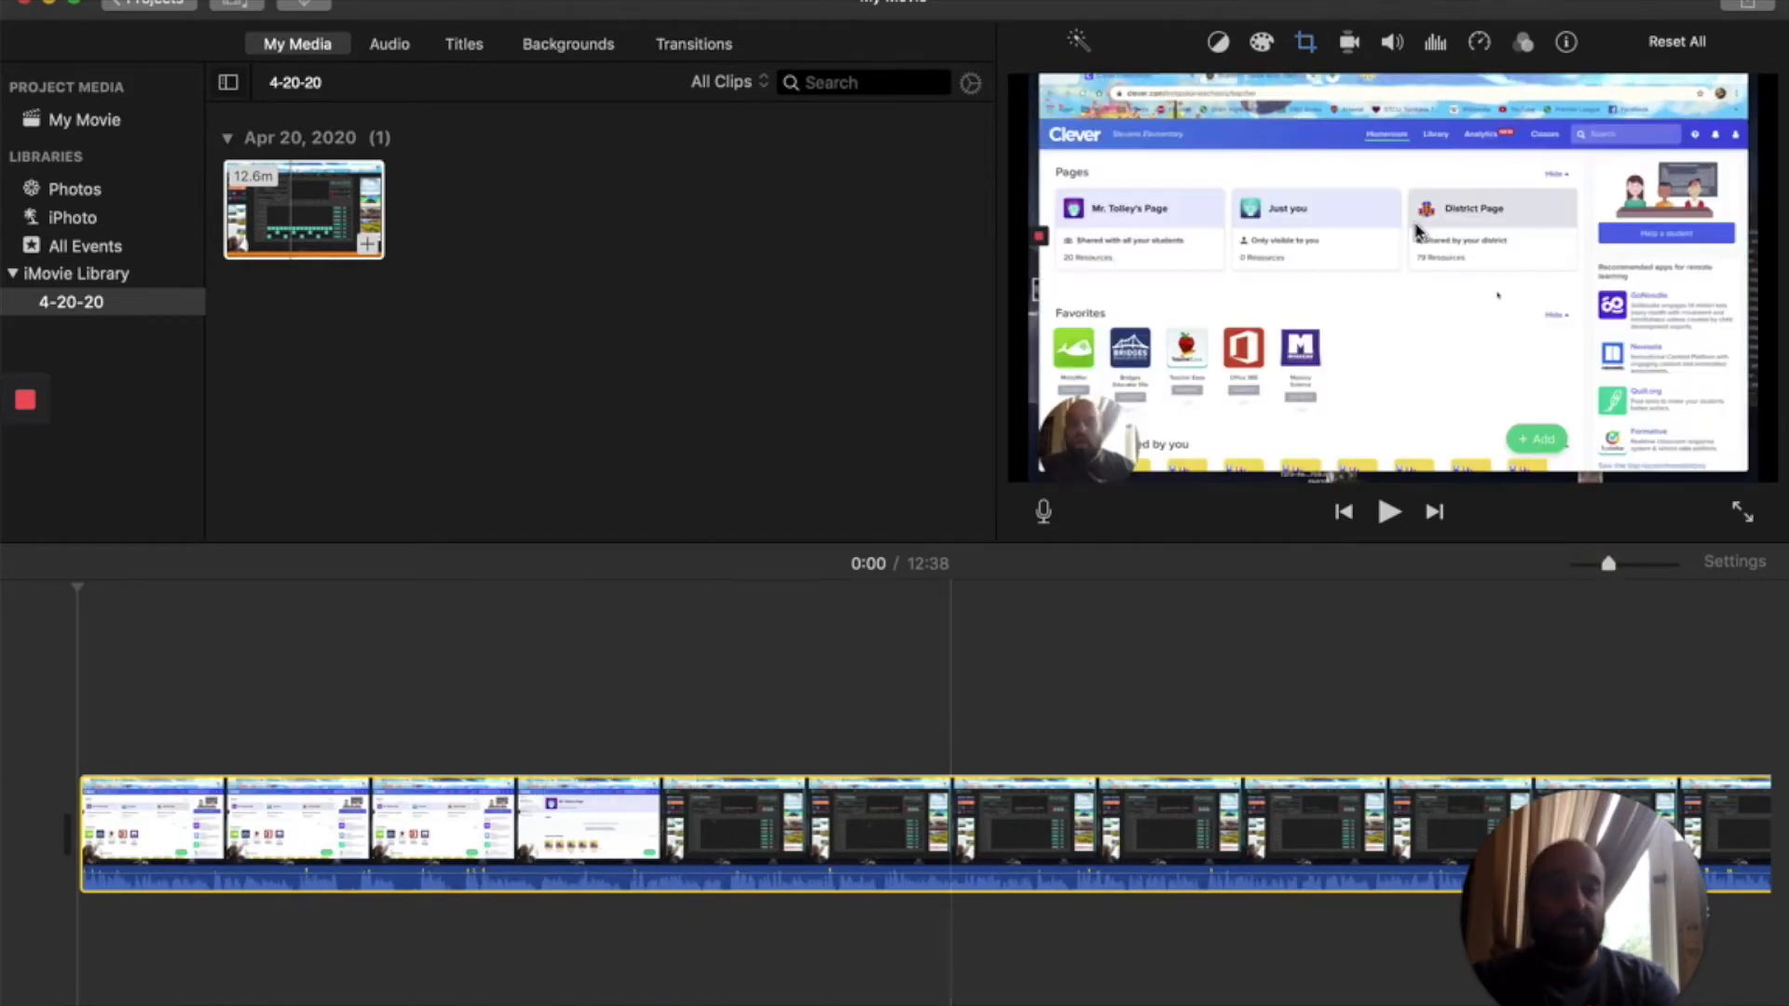
# Try sharing the movie as an Audio Only file, choosing MP3 and AAC as file format, and cancel the export
pyautogui.click(1742, 7)
pyautogui.click(1392, 268)
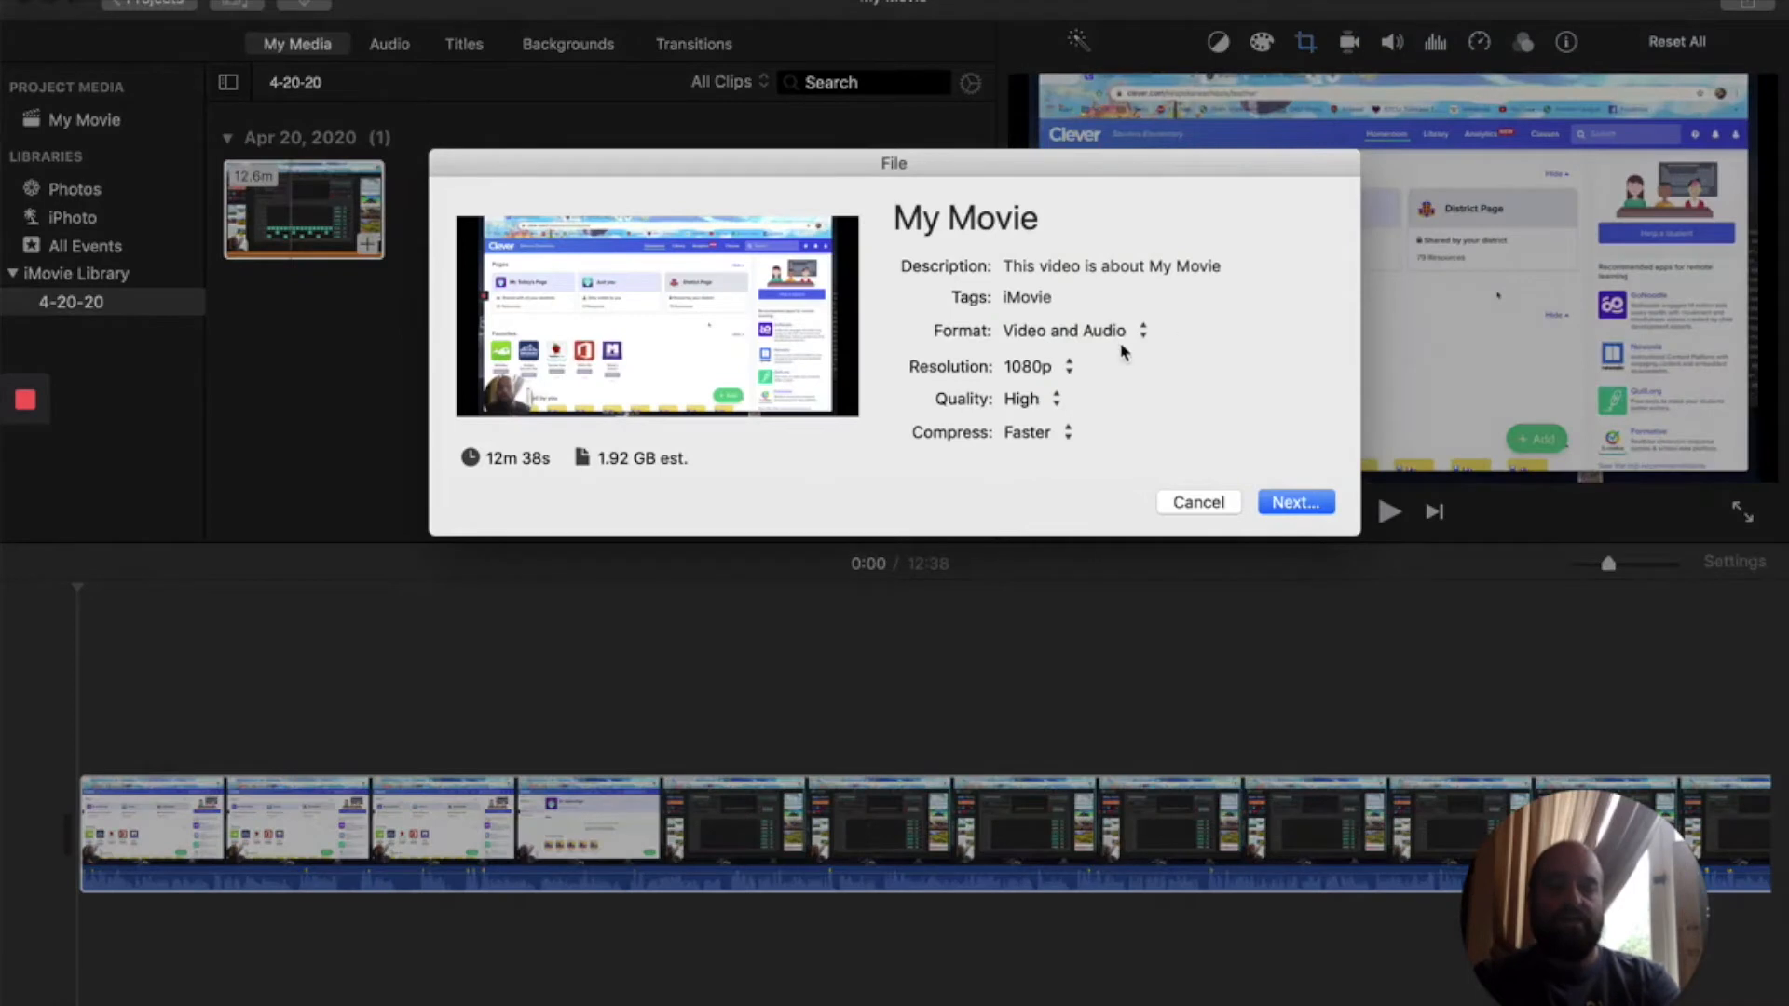
pyautogui.click(1118, 332)
pyautogui.click(1106, 355)
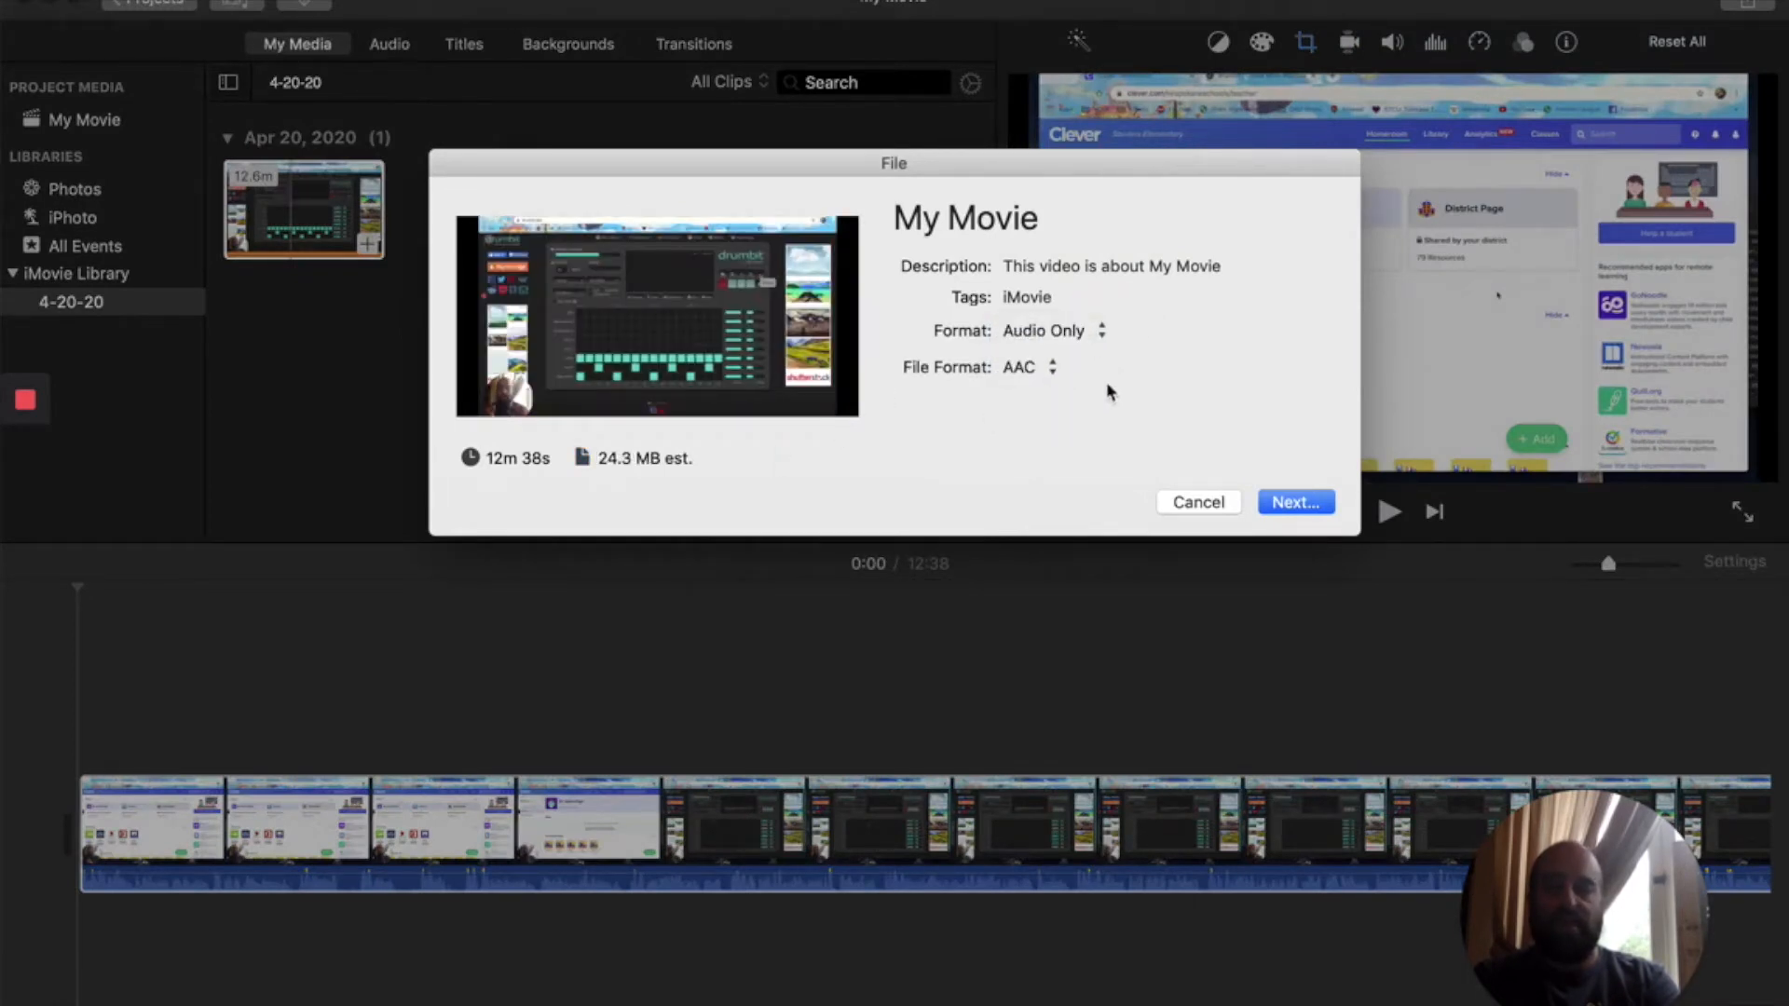
pyautogui.click(1019, 368)
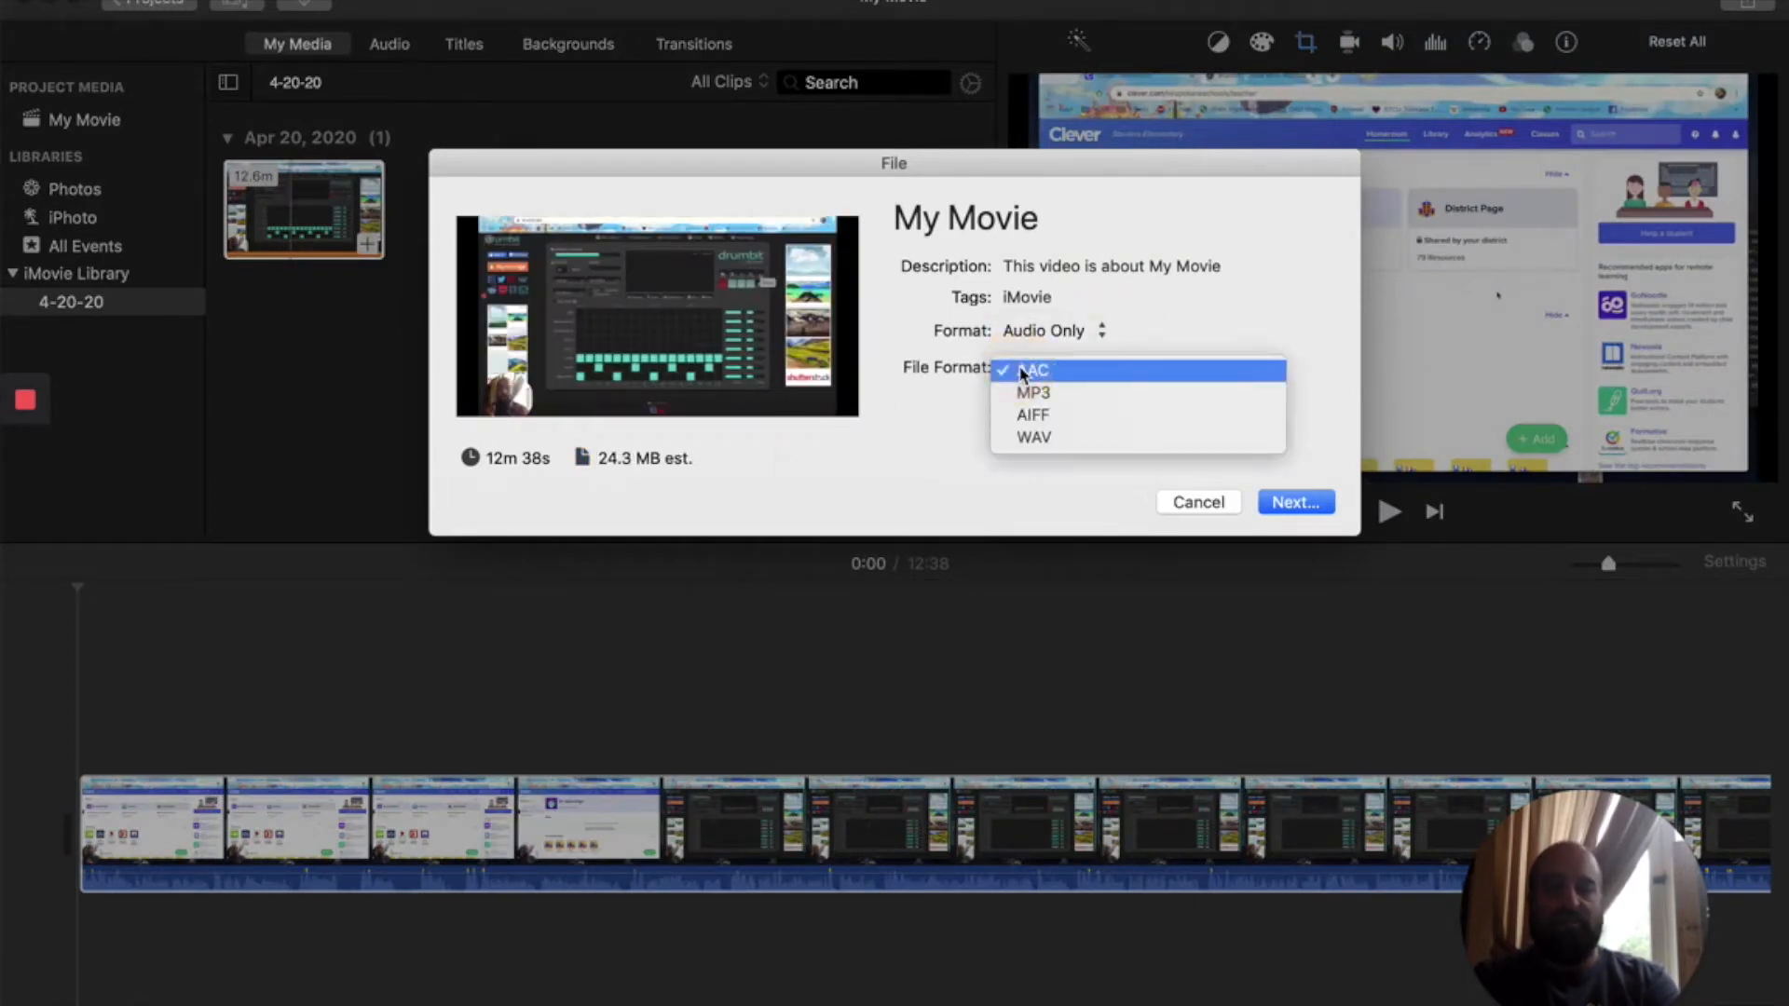
pyautogui.click(1055, 401)
pyautogui.click(1047, 369)
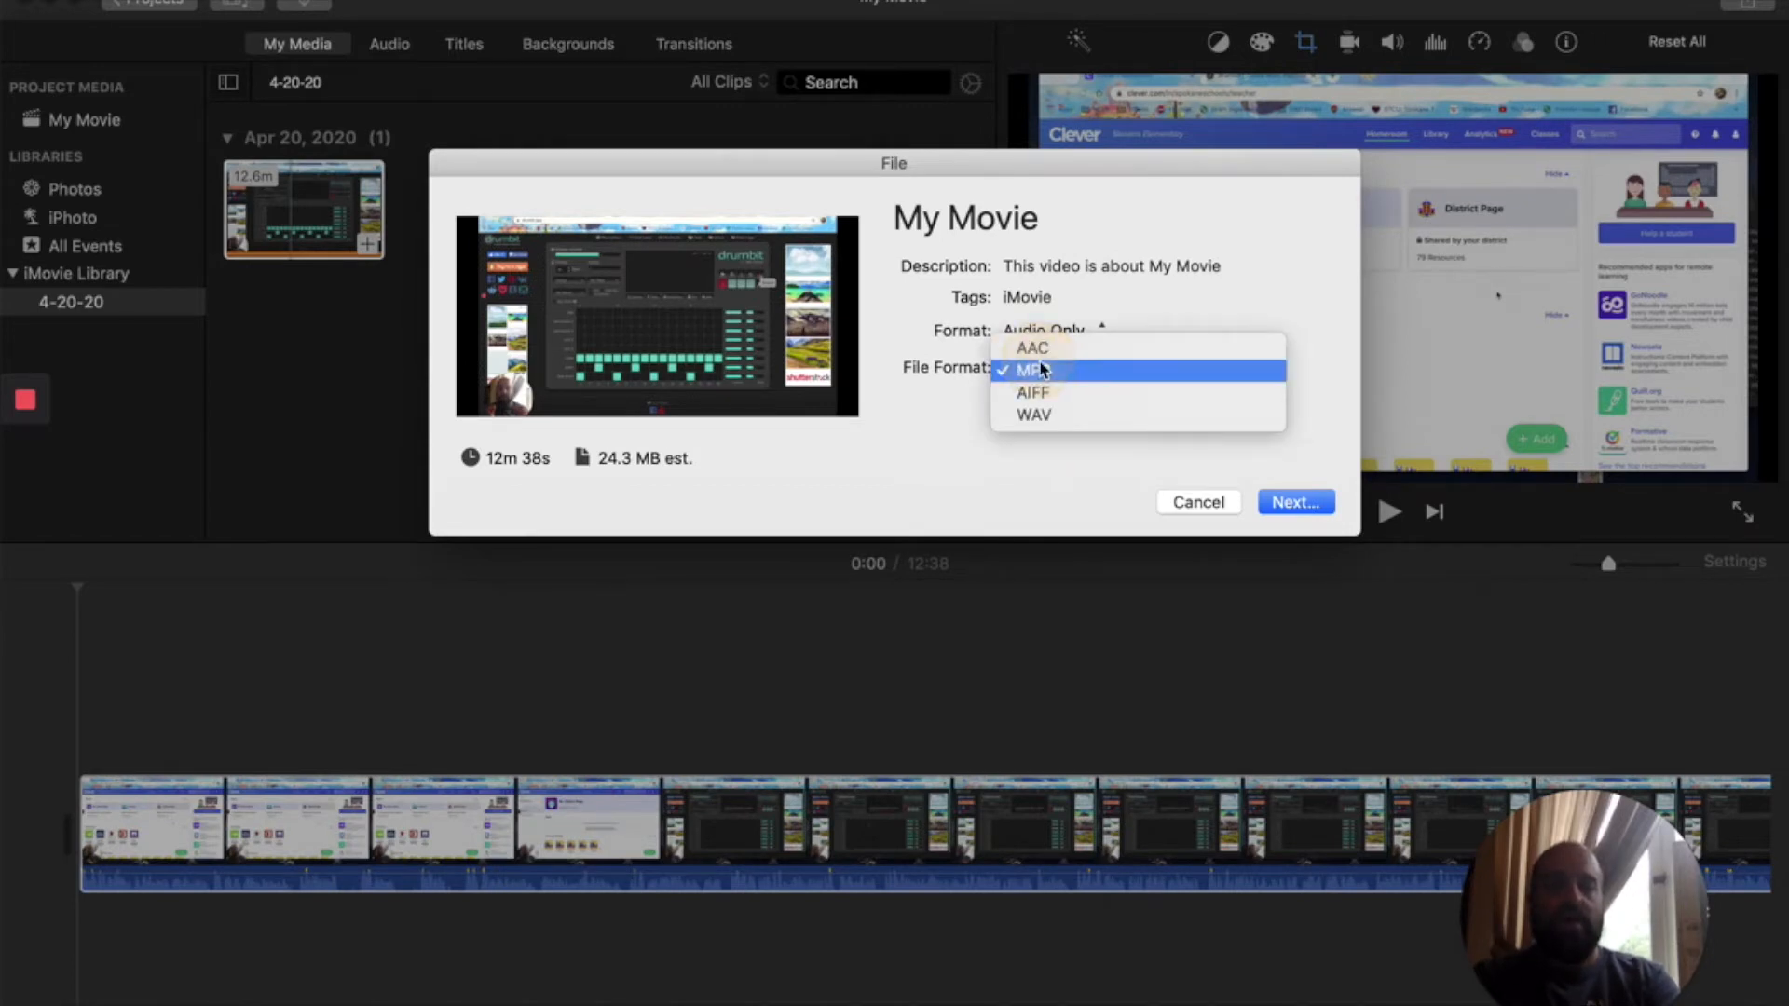
pyautogui.click(1046, 350)
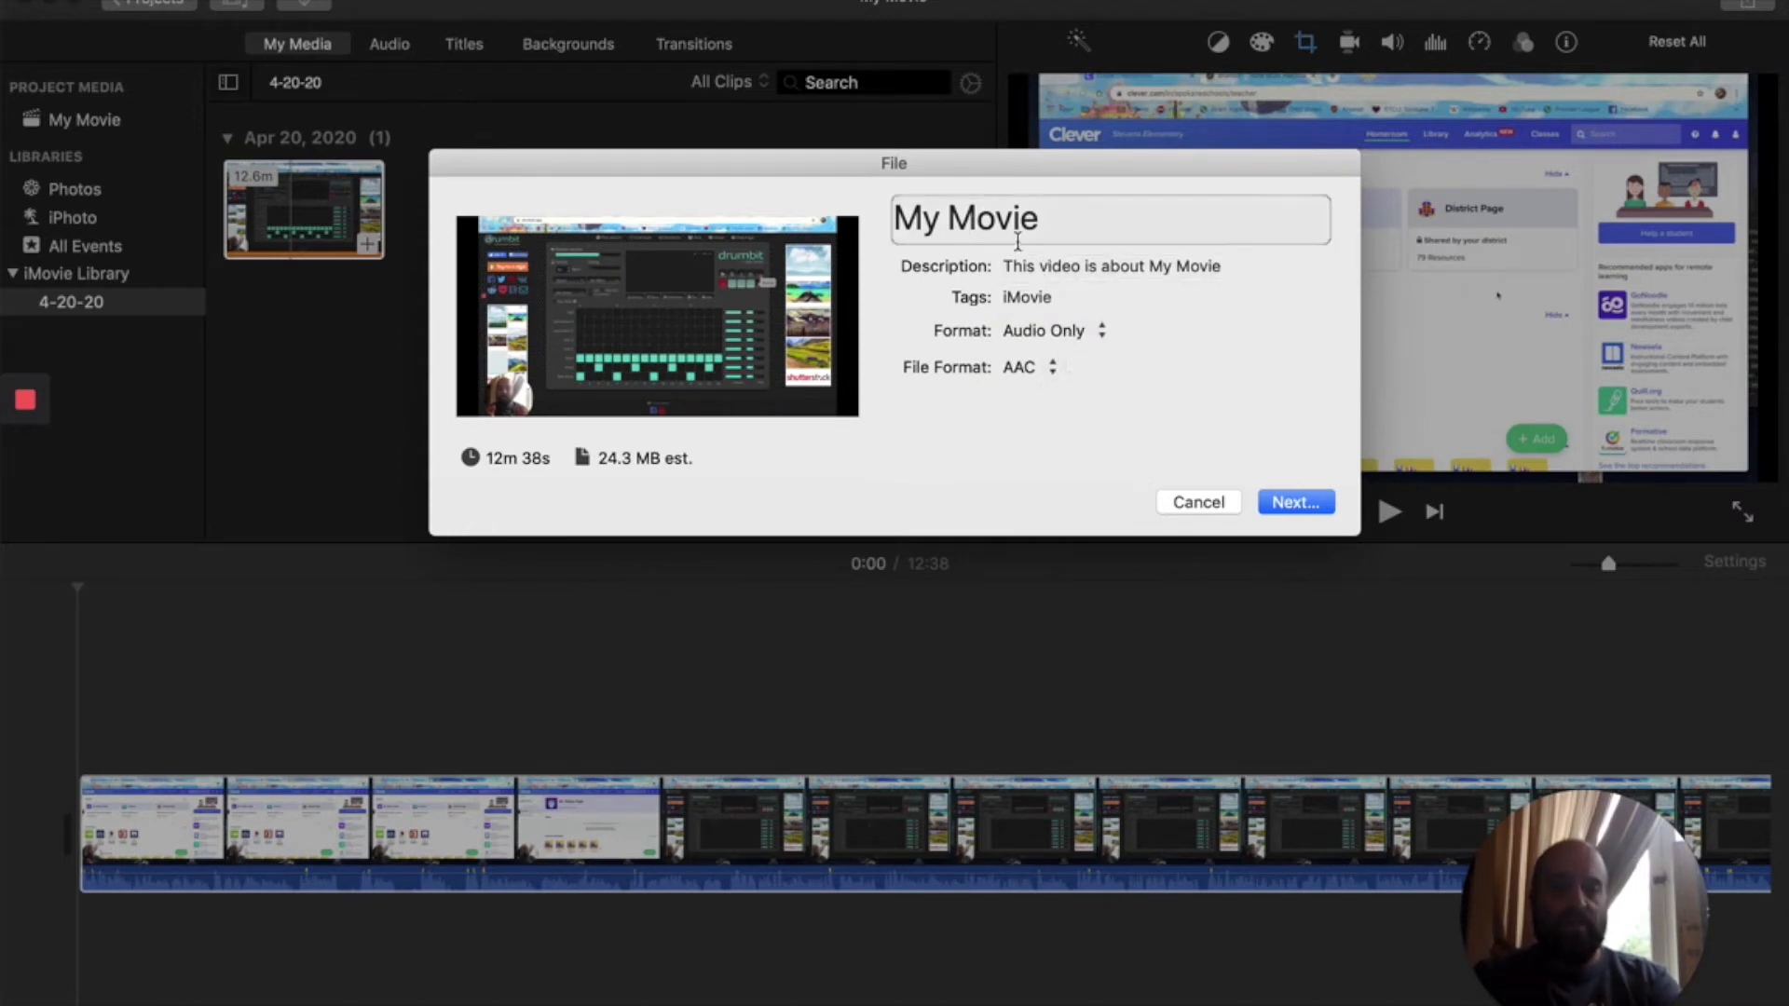
pyautogui.click(1166, 499)
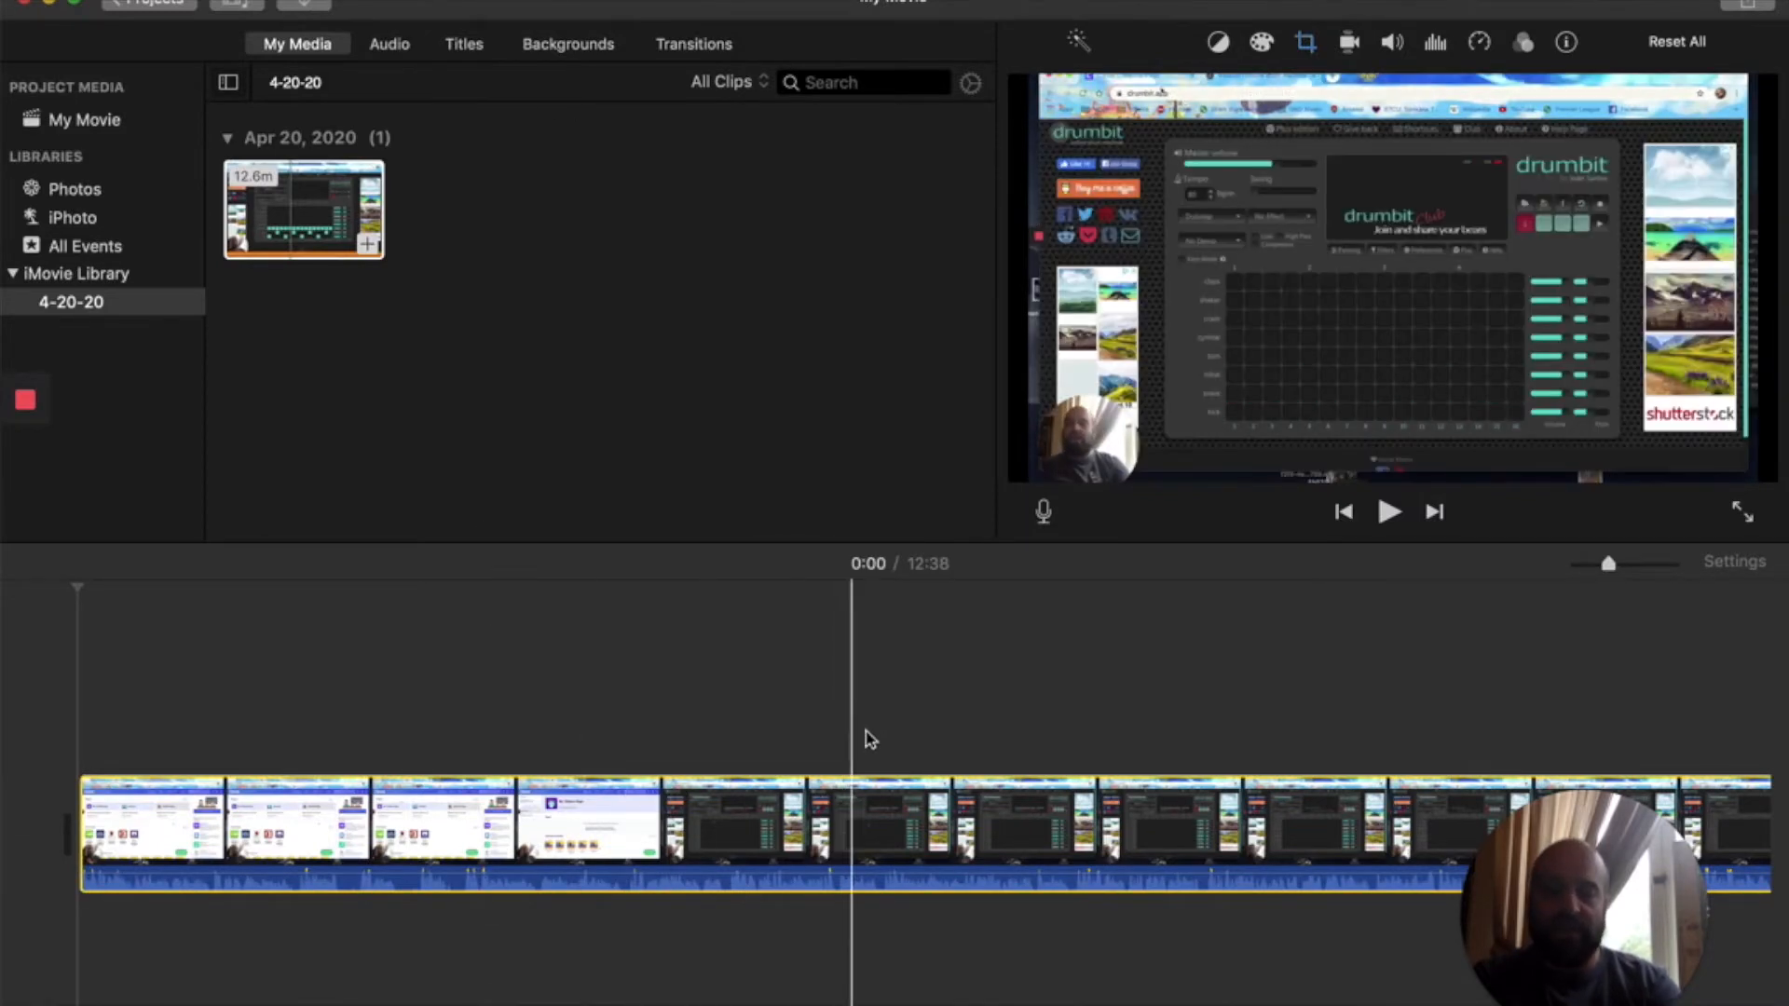
# Detach the audio from the timeline clip and move it below the video, offset about 2 seconds from the start
pyautogui.click(340, 0)
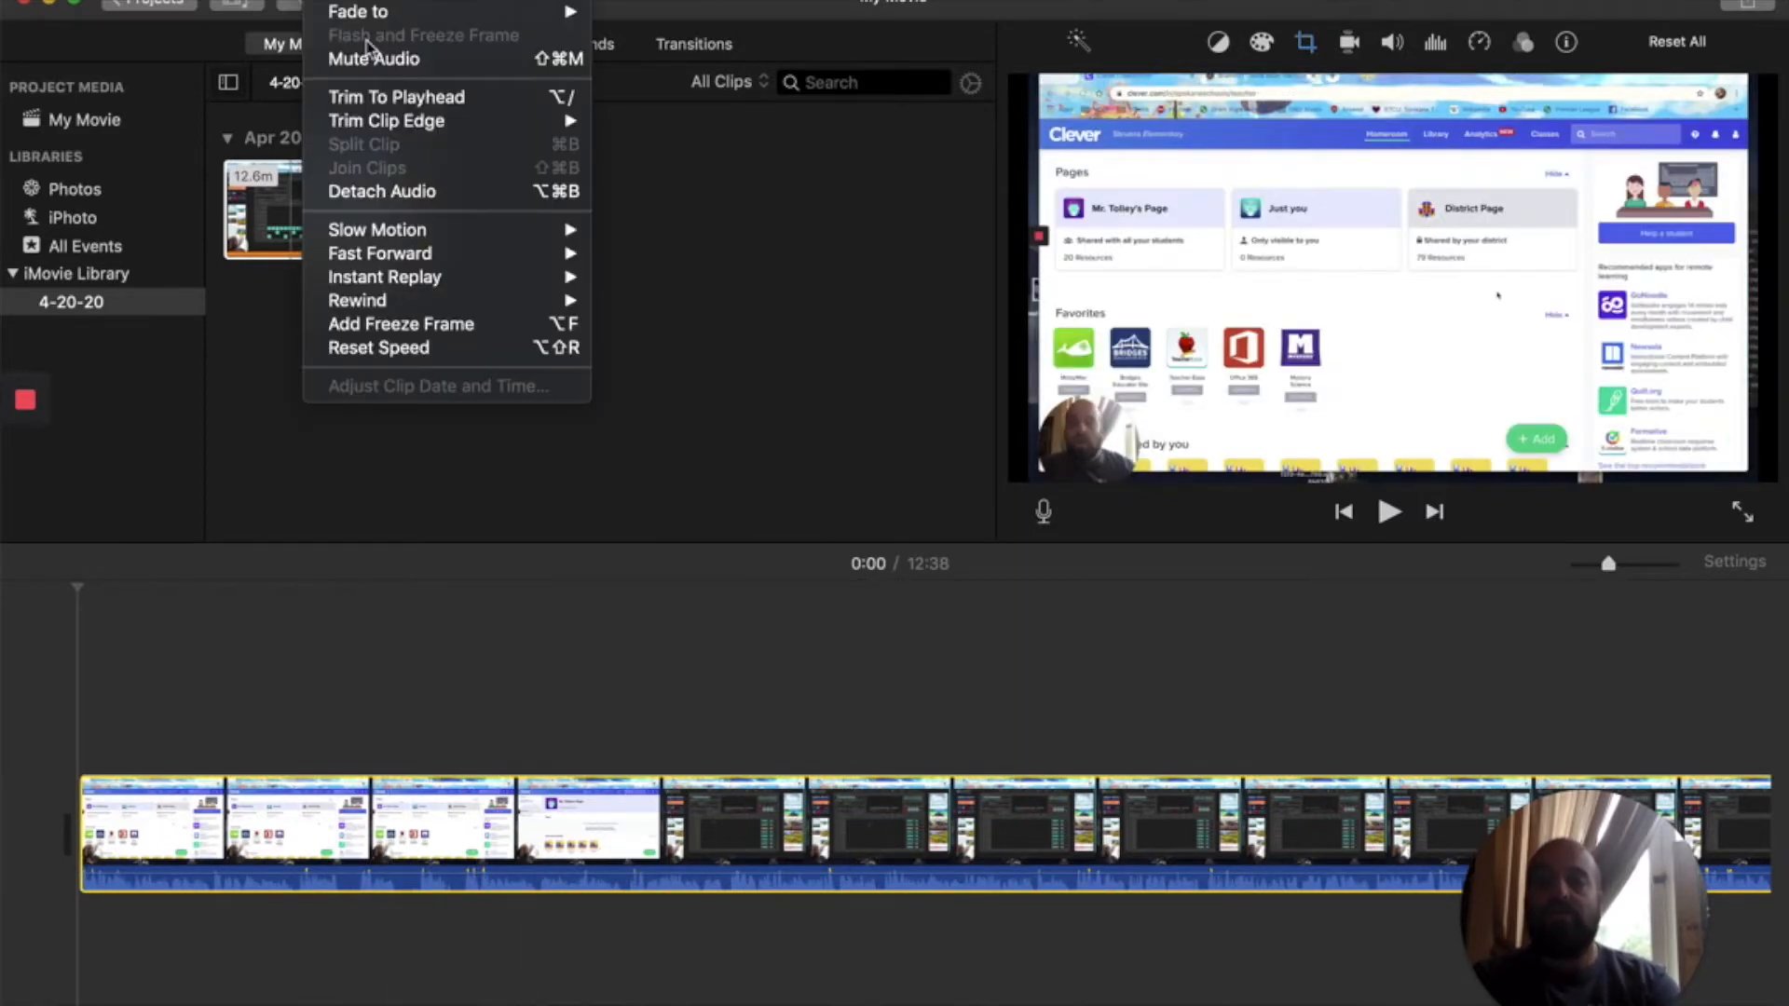
pyautogui.click(389, 197)
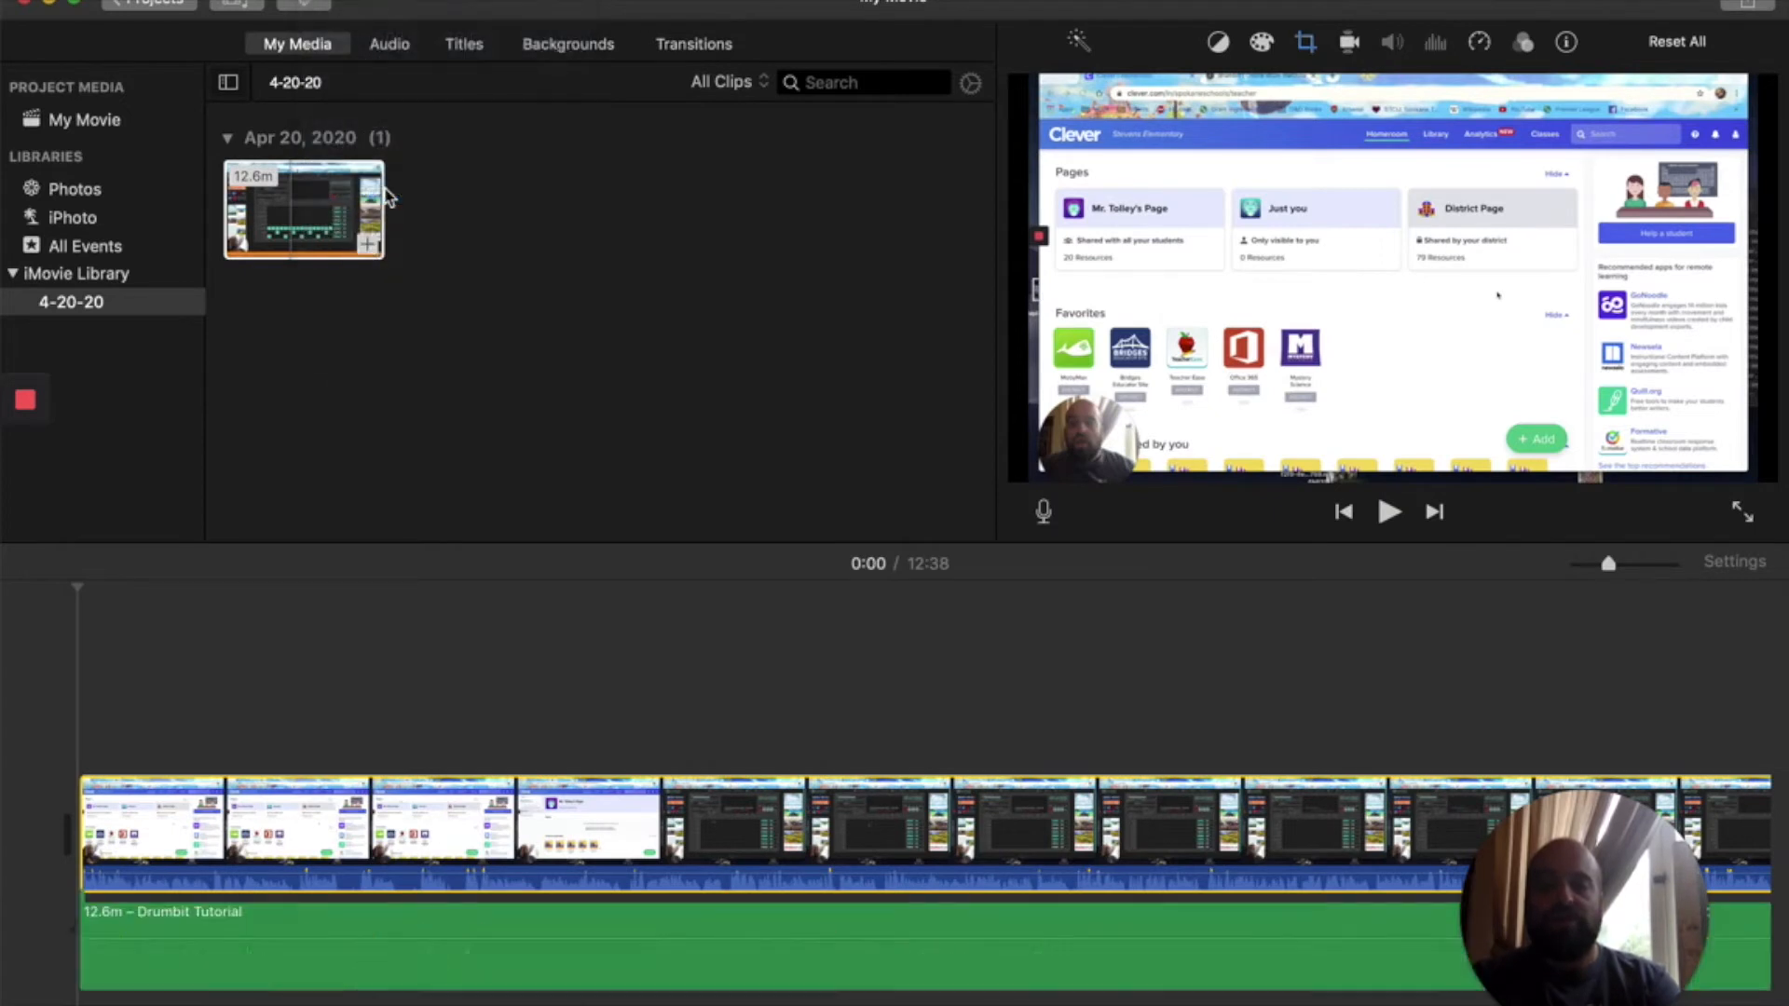
pyautogui.click(175, 916)
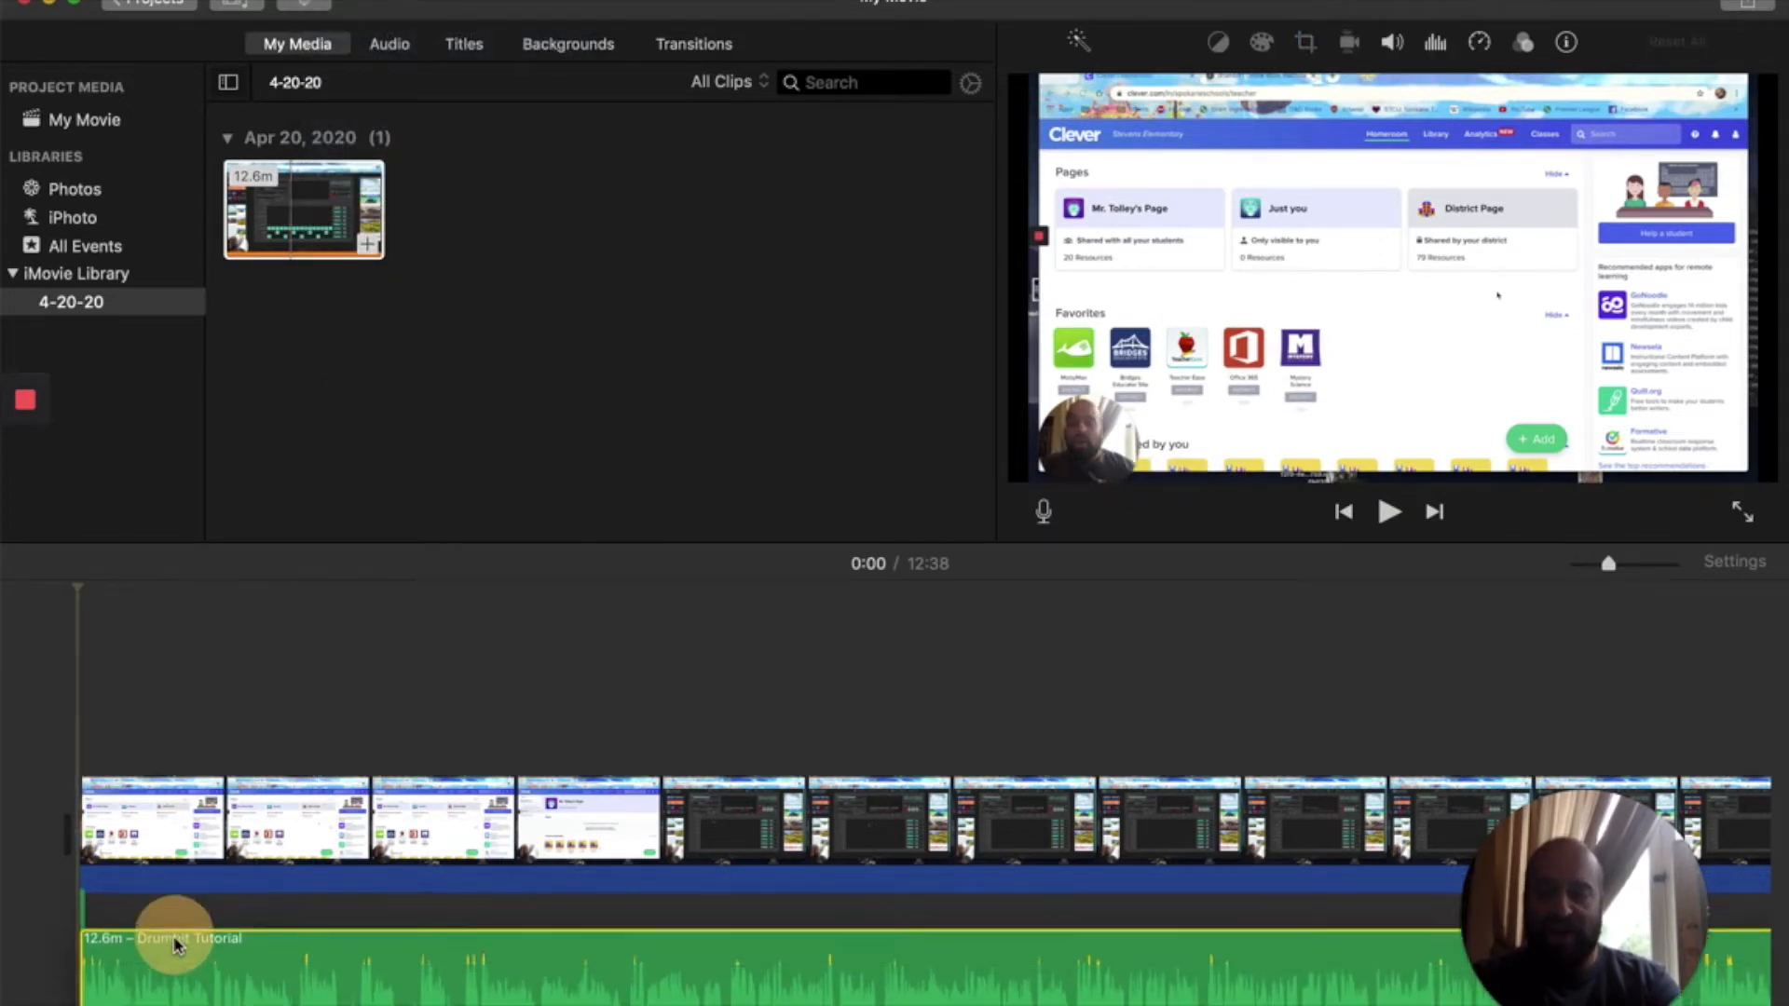
pyautogui.moveTo(175, 936); pyautogui.dragTo(203, 995)
# Delete the video clip above the detached Drumbit Tutorial audio
pyautogui.click(328, 817)
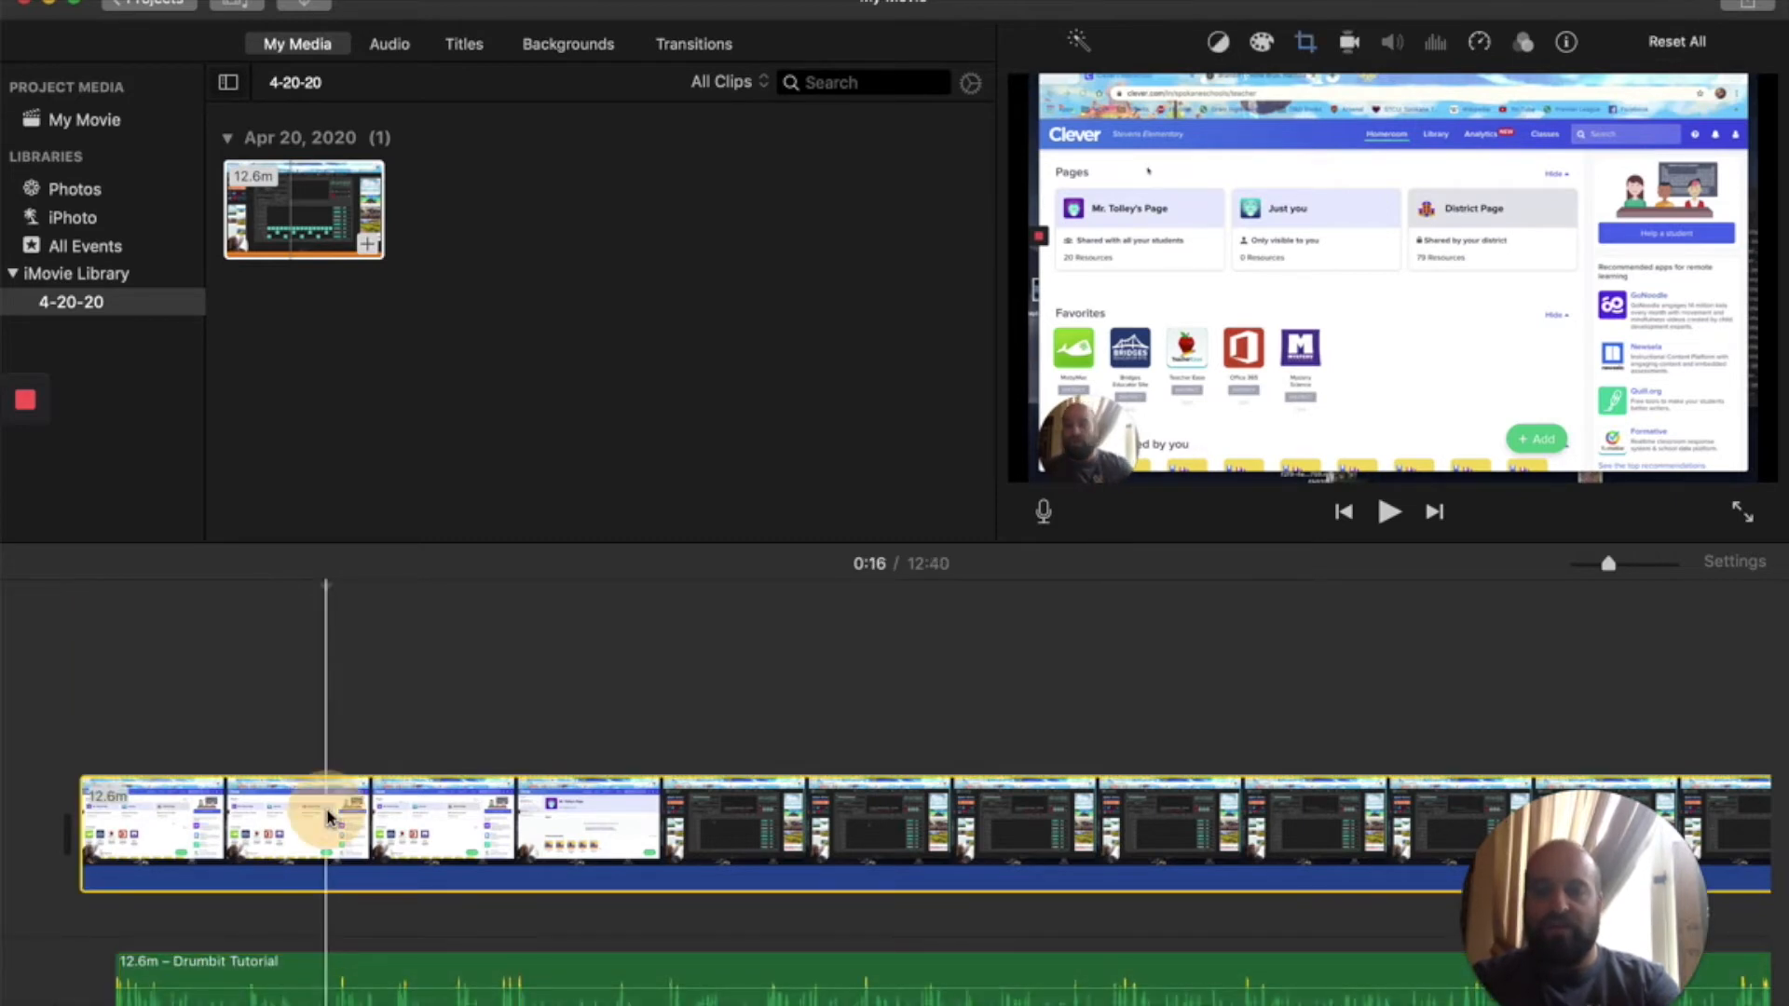
pyautogui.press('Delete')
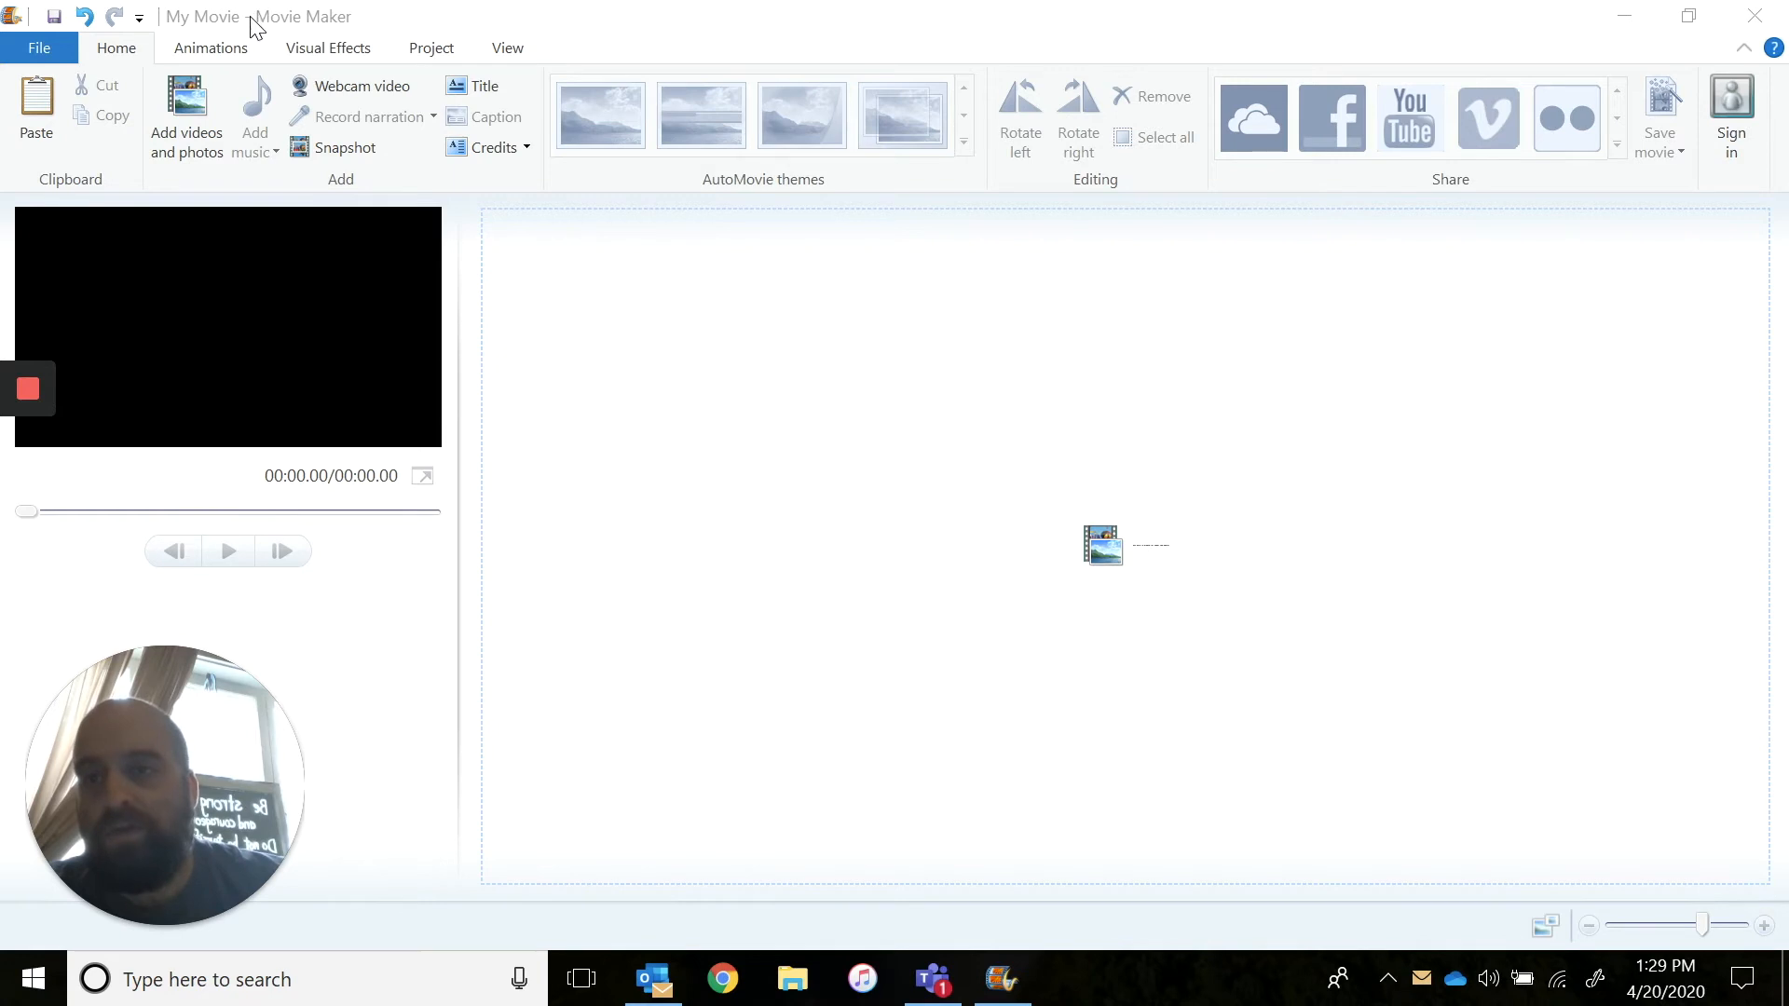
# Switch to the empty Movie Maker project window
pyautogui.click(310, 33)
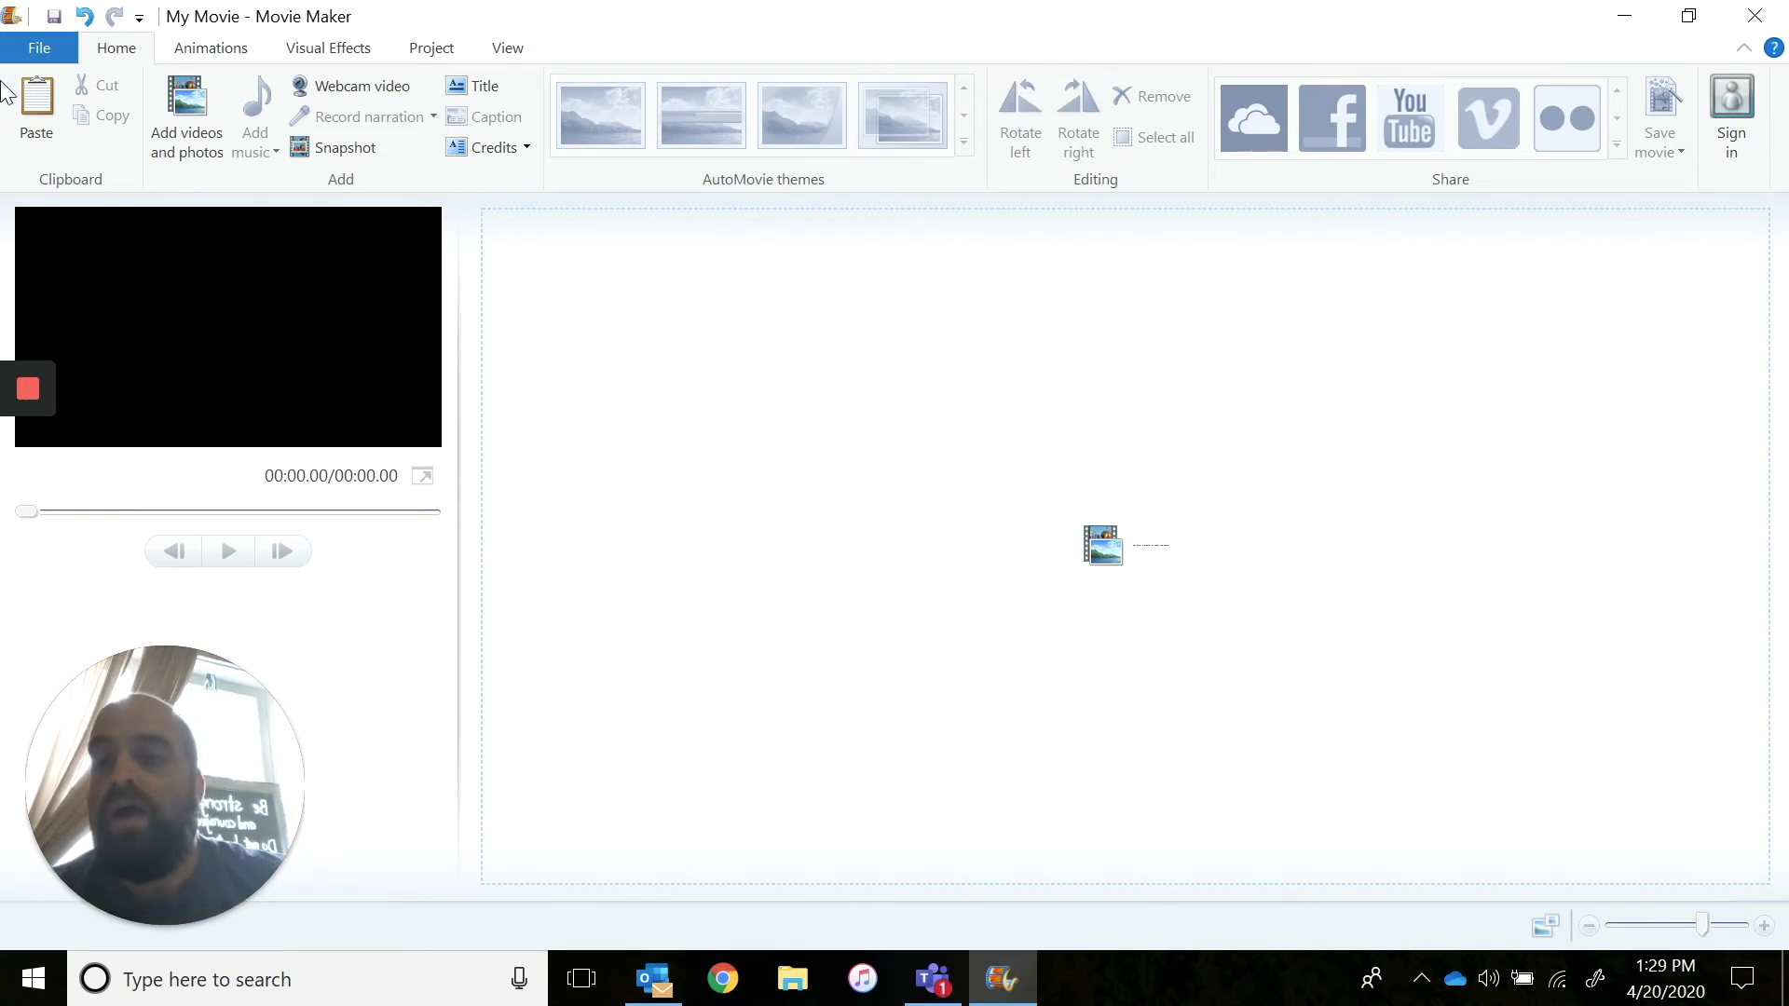
# Add the A Flock Of Seagulls - I Ran video from the Apple TV folder to the project and place the playhead at about 9.9 seconds
pyautogui.click(191, 121)
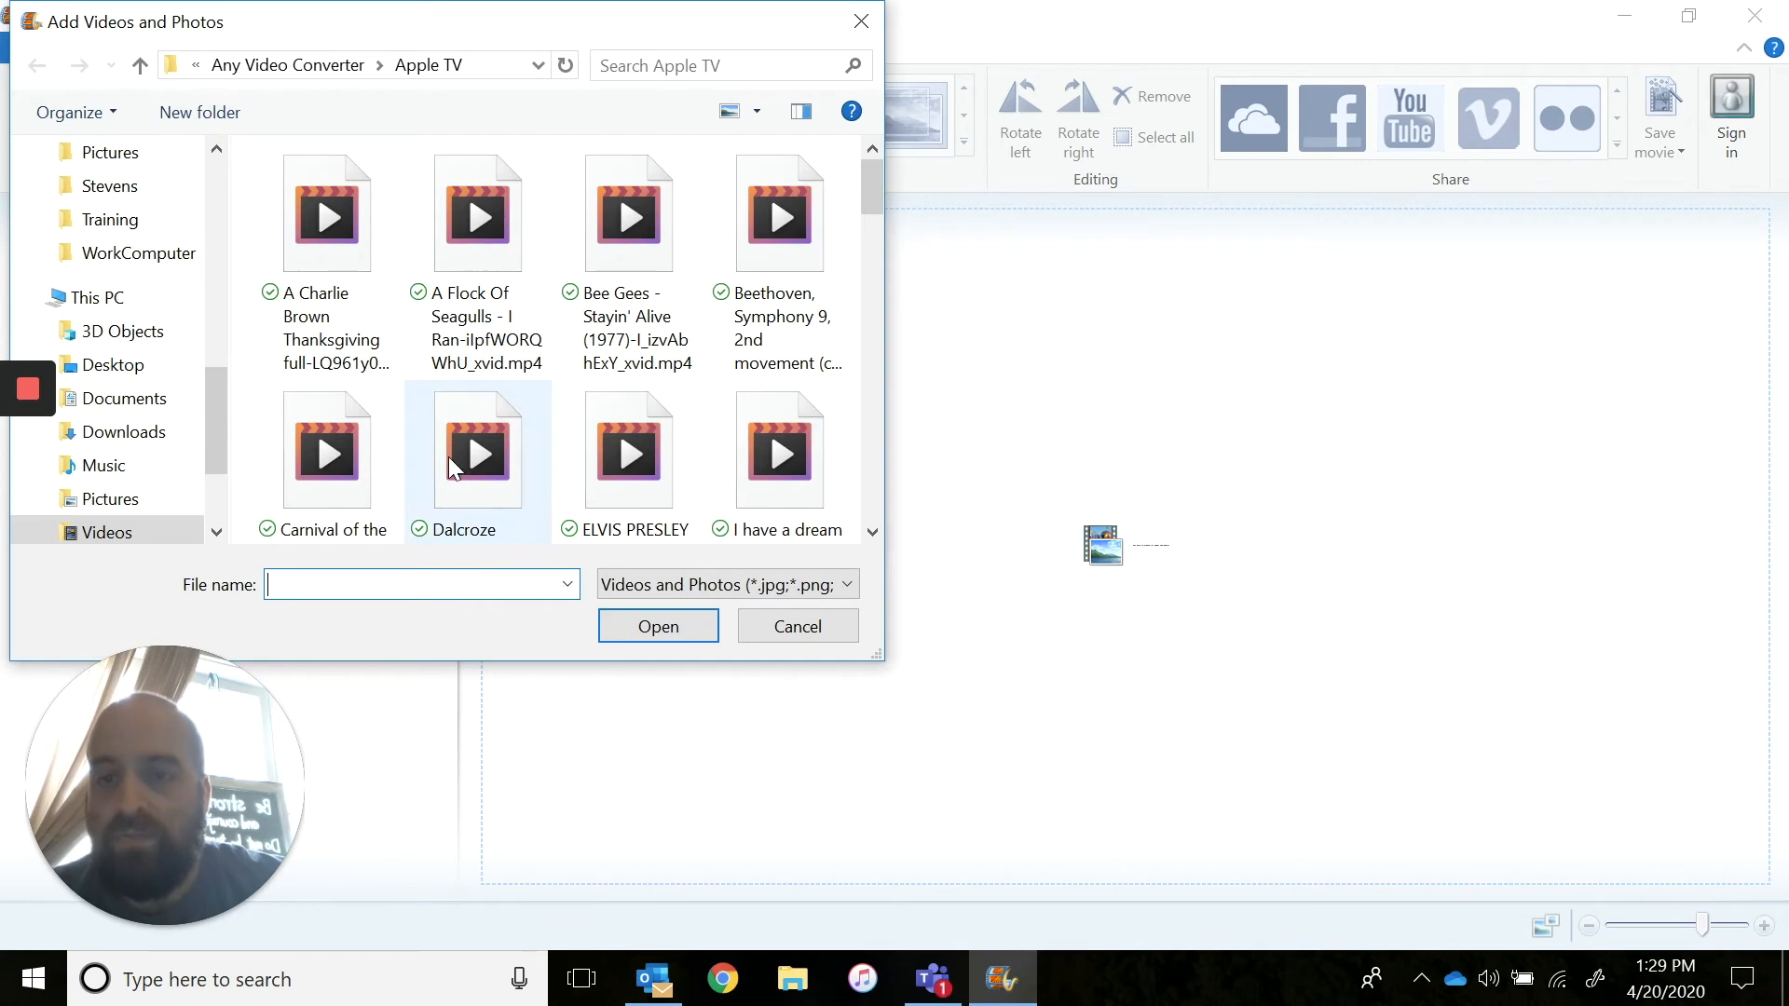
pyautogui.scroll(-1, 454, 461)
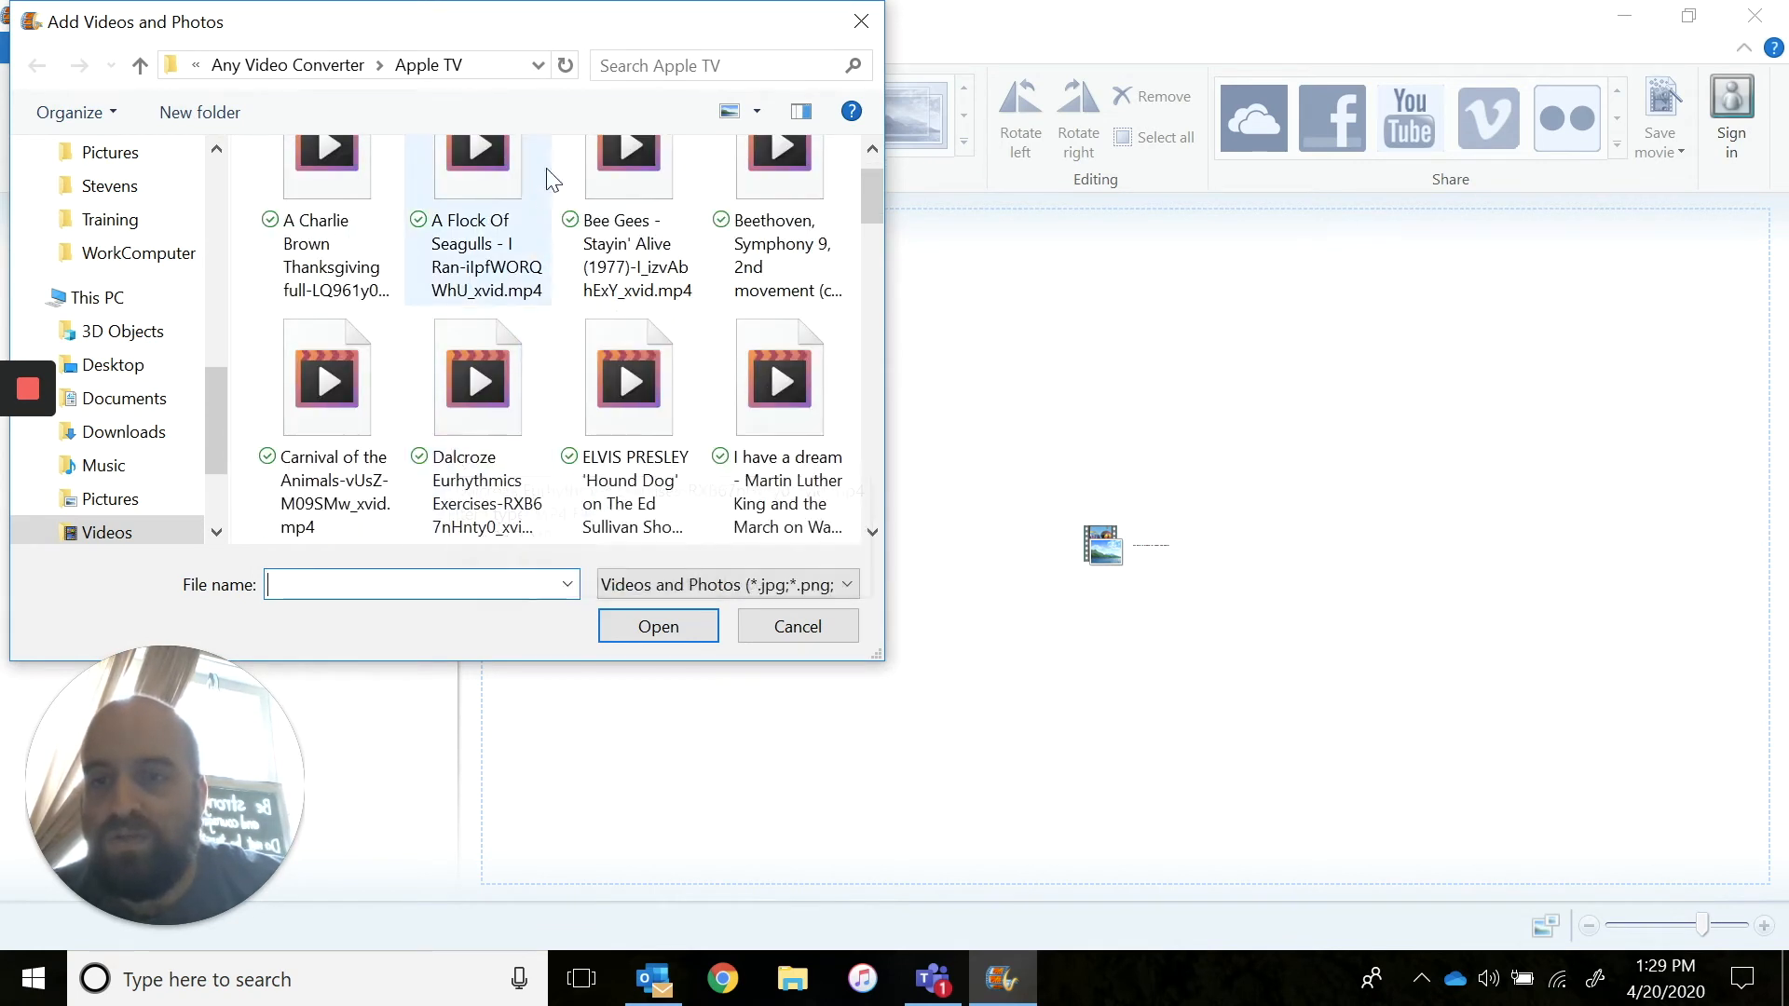
pyautogui.click(491, 190)
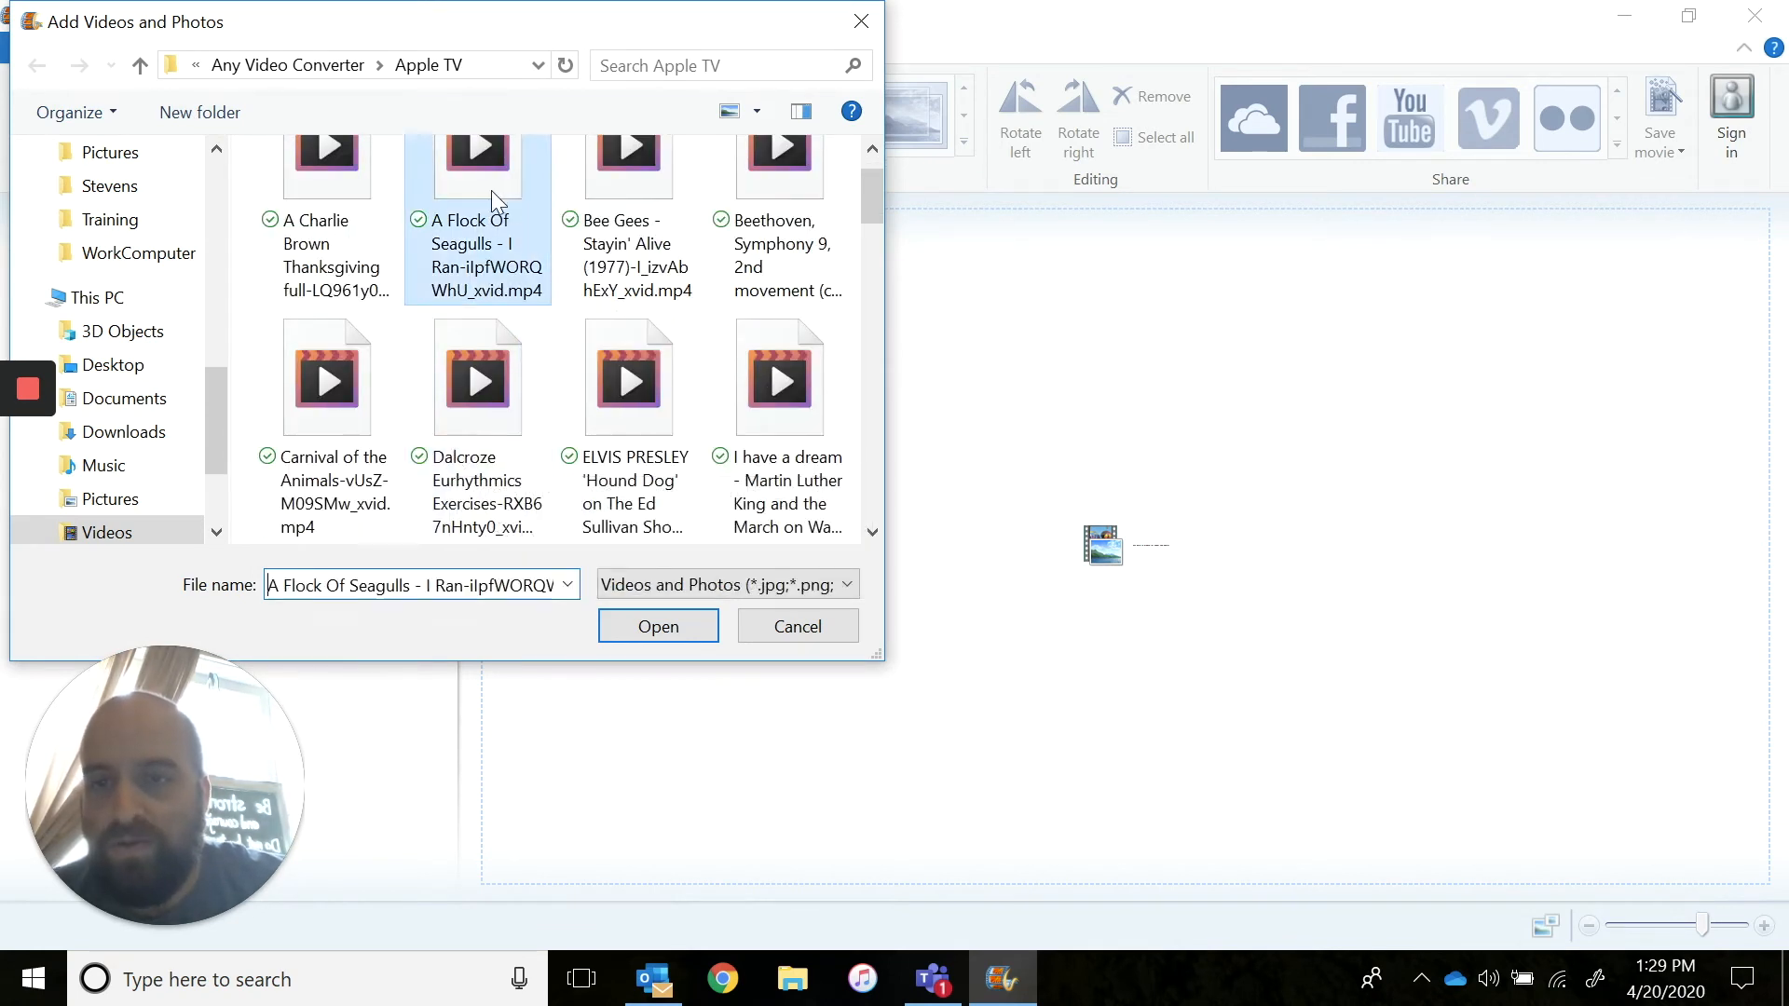
pyautogui.click(658, 626)
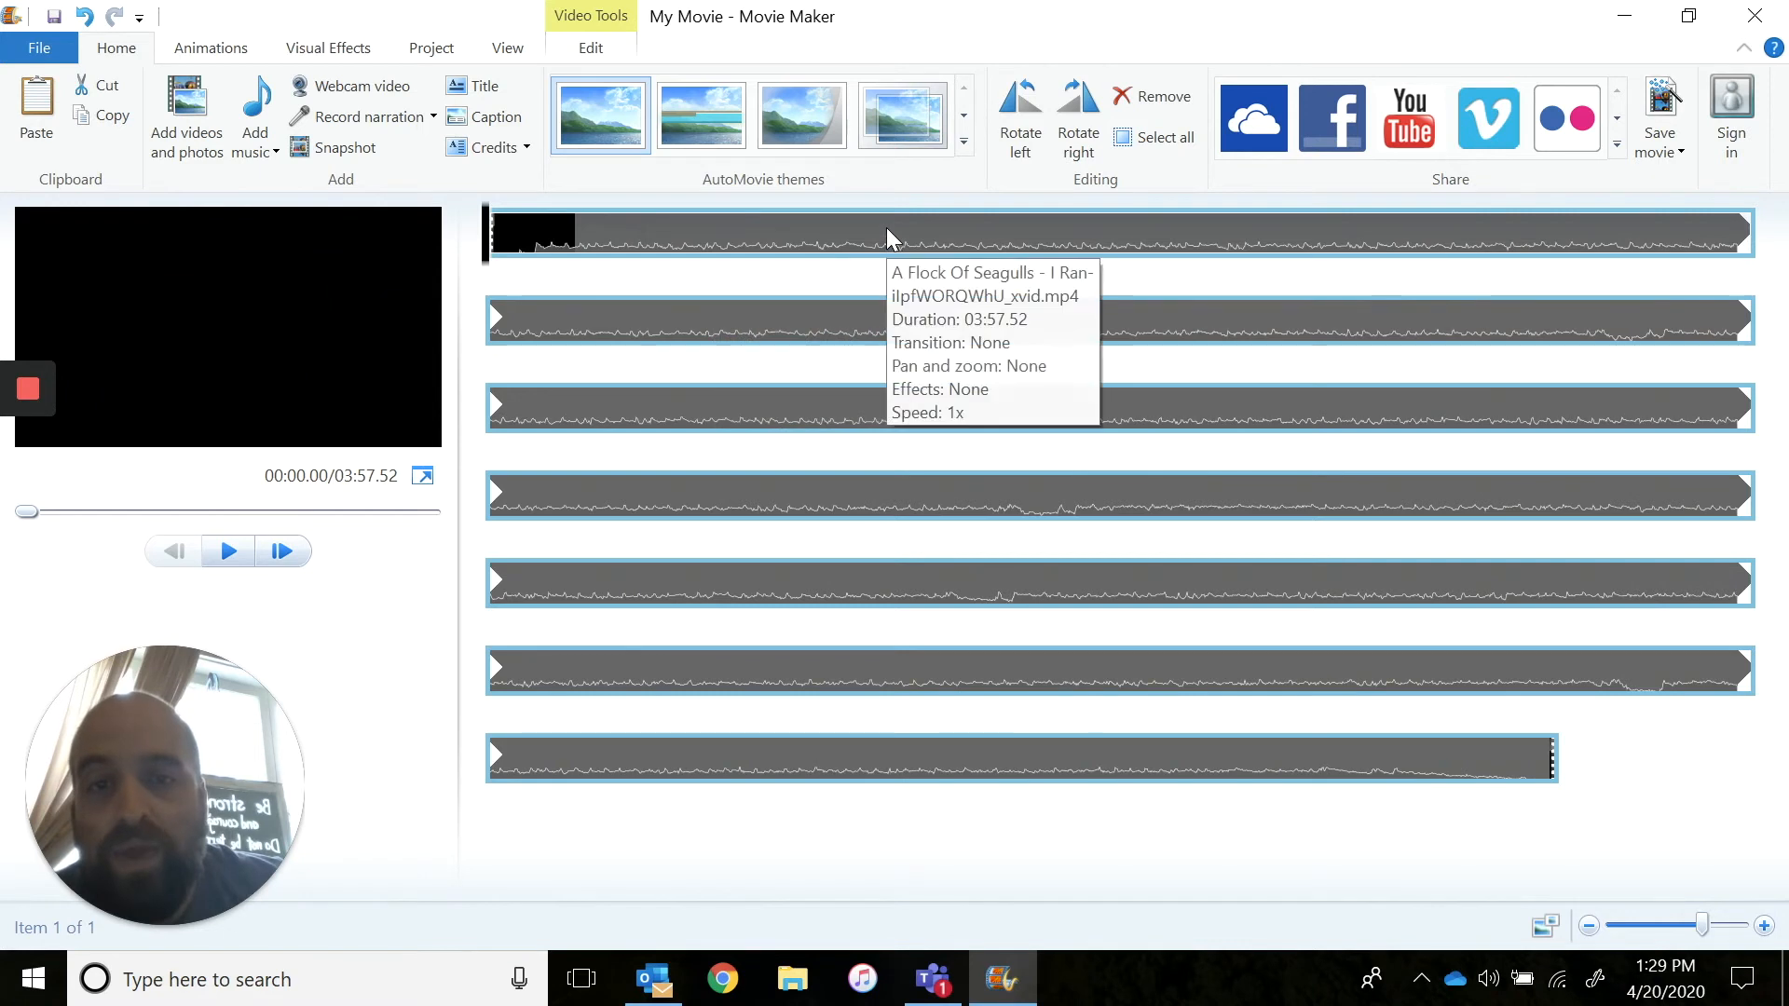
pyautogui.click(843, 233)
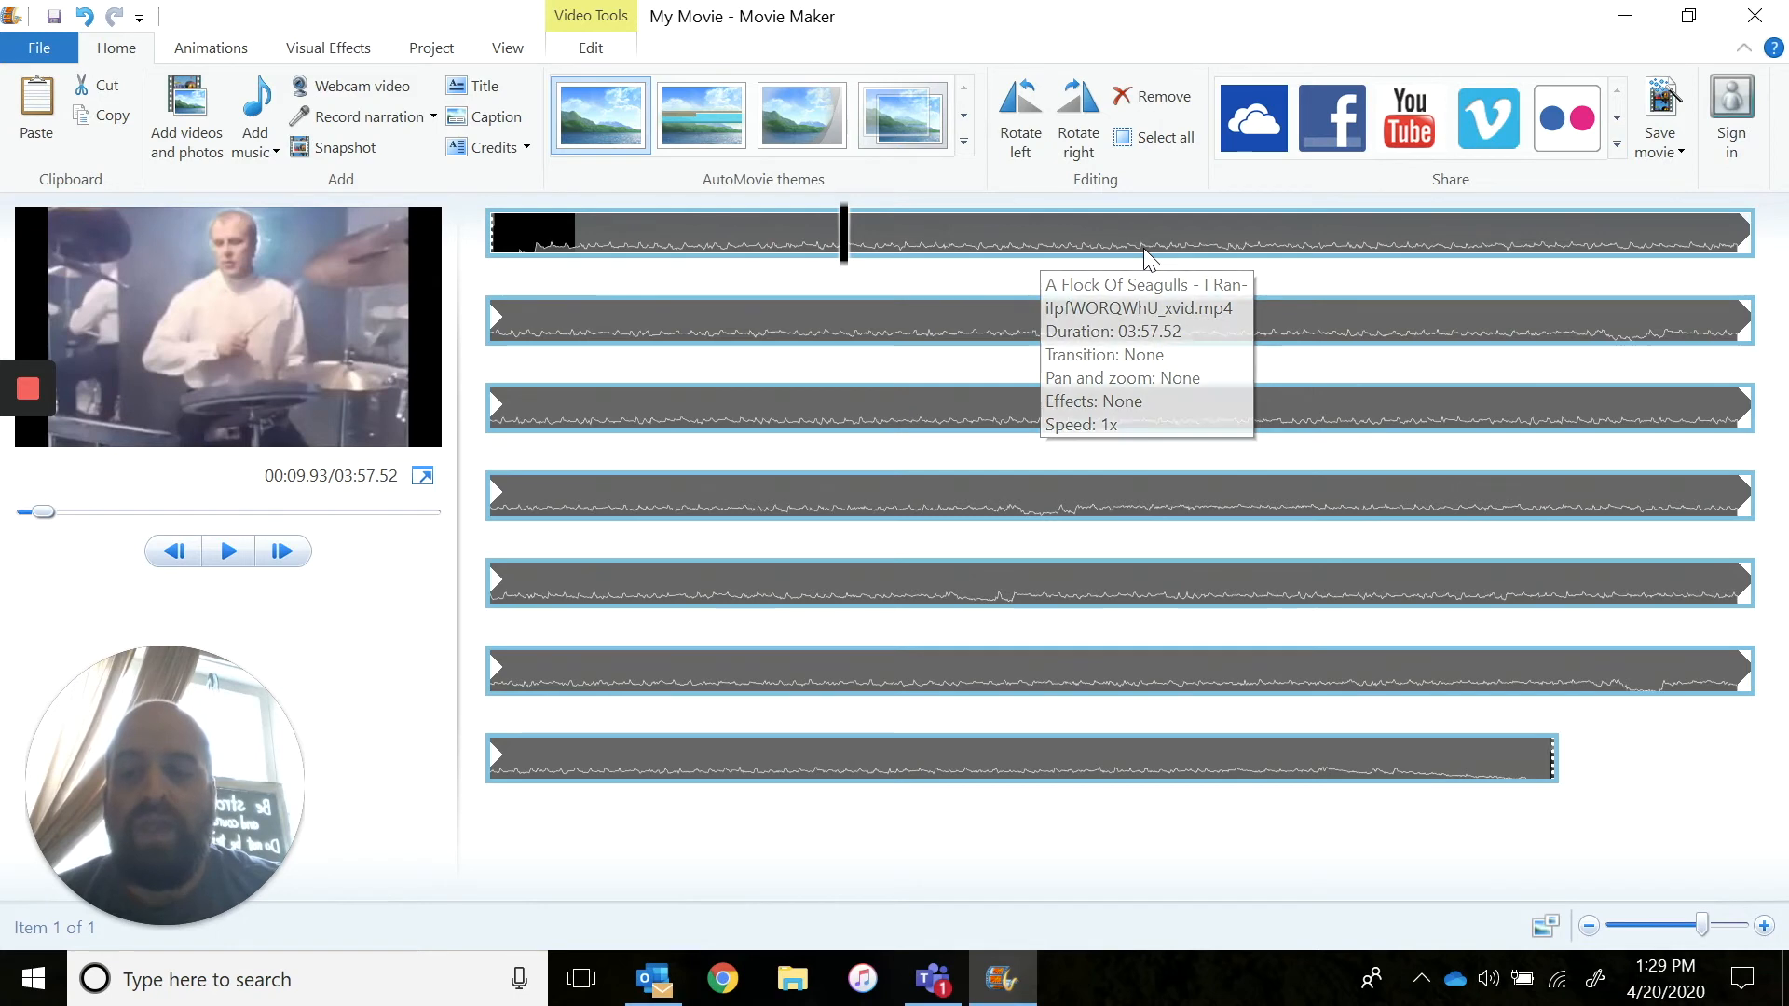
# Look through the movie saving formats as far as the Audio only setting, and close the list without saving
pyautogui.click(1676, 161)
pyautogui.scroll(-8, 1617, 671)
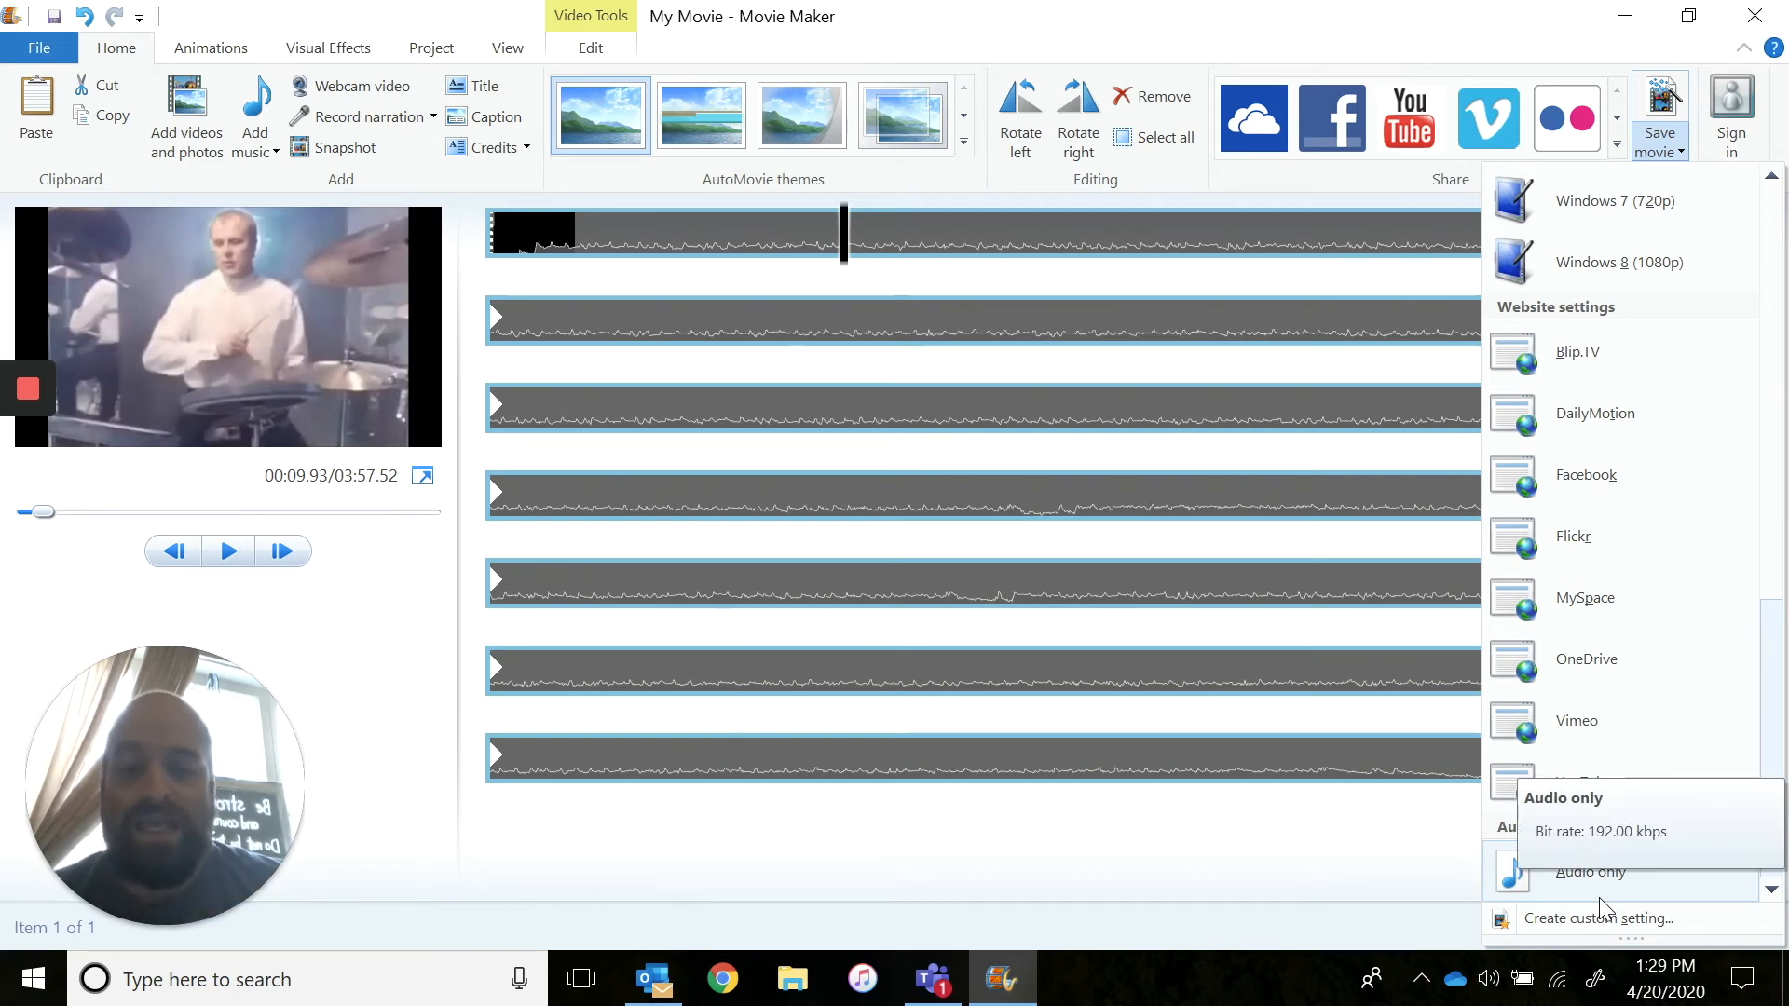
pyautogui.click(1326, 859)
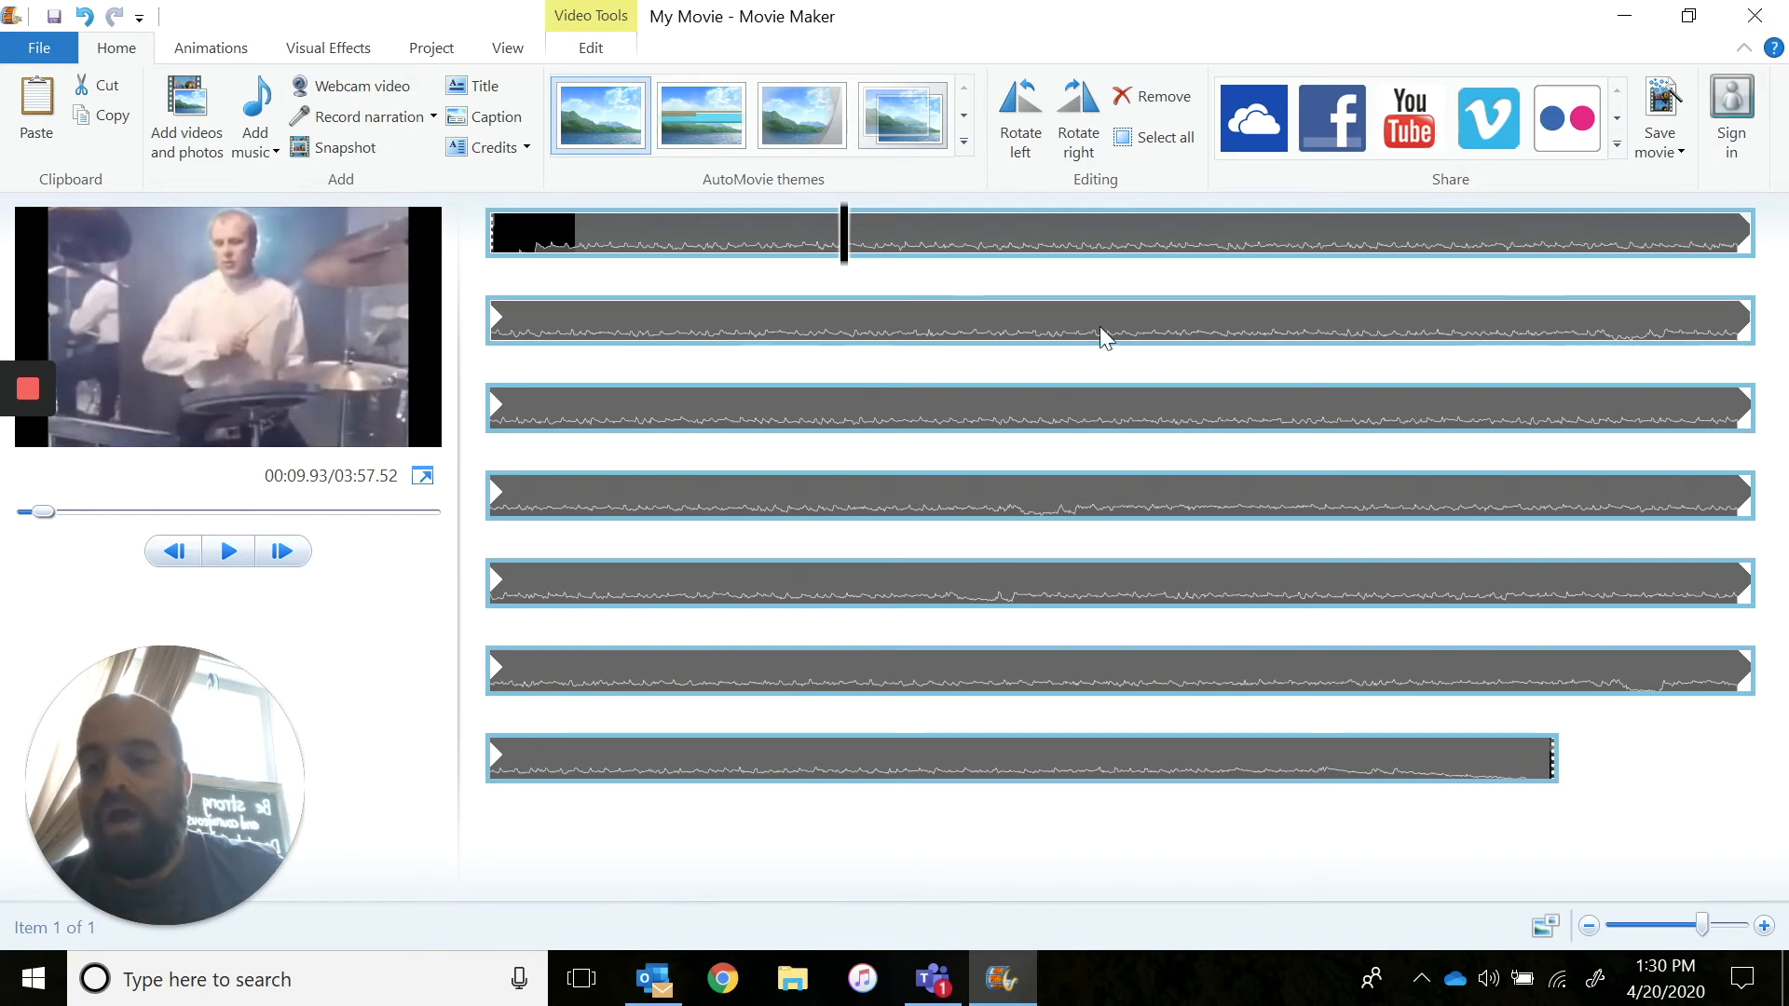
# Search the computer for audacity, launch Audacity and dismiss its welcome message
pyautogui.click(318, 986)
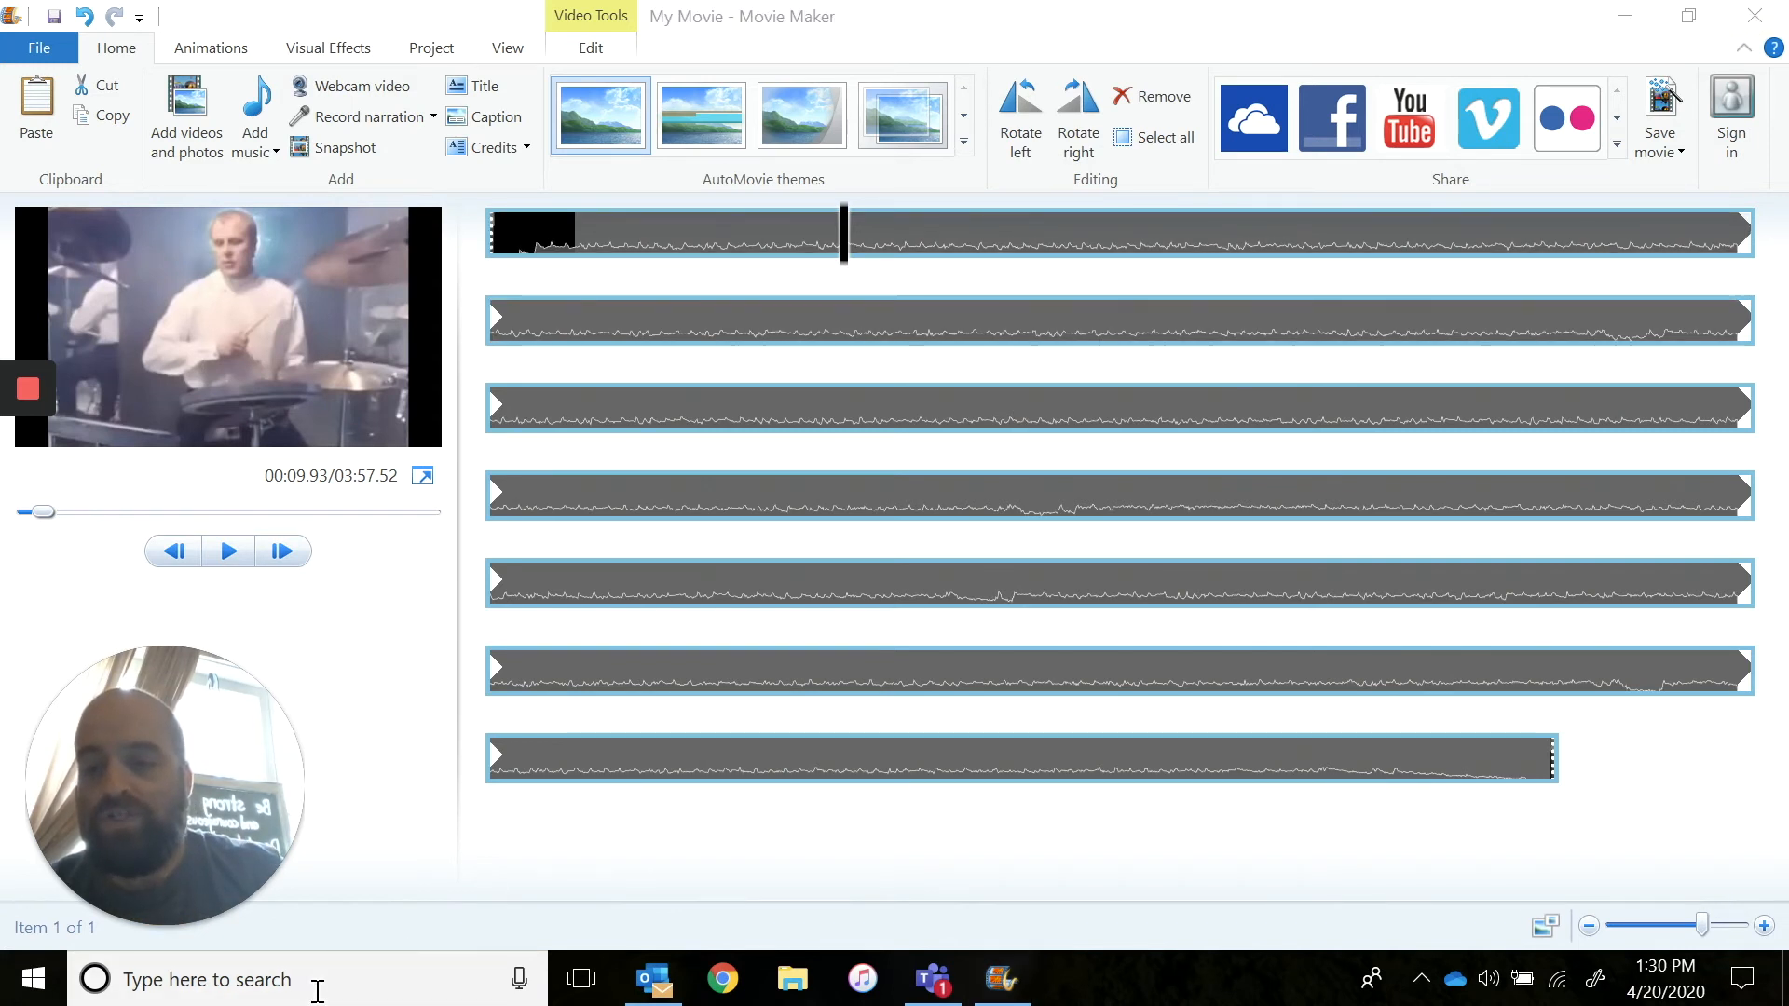
pyautogui.write('audacity')
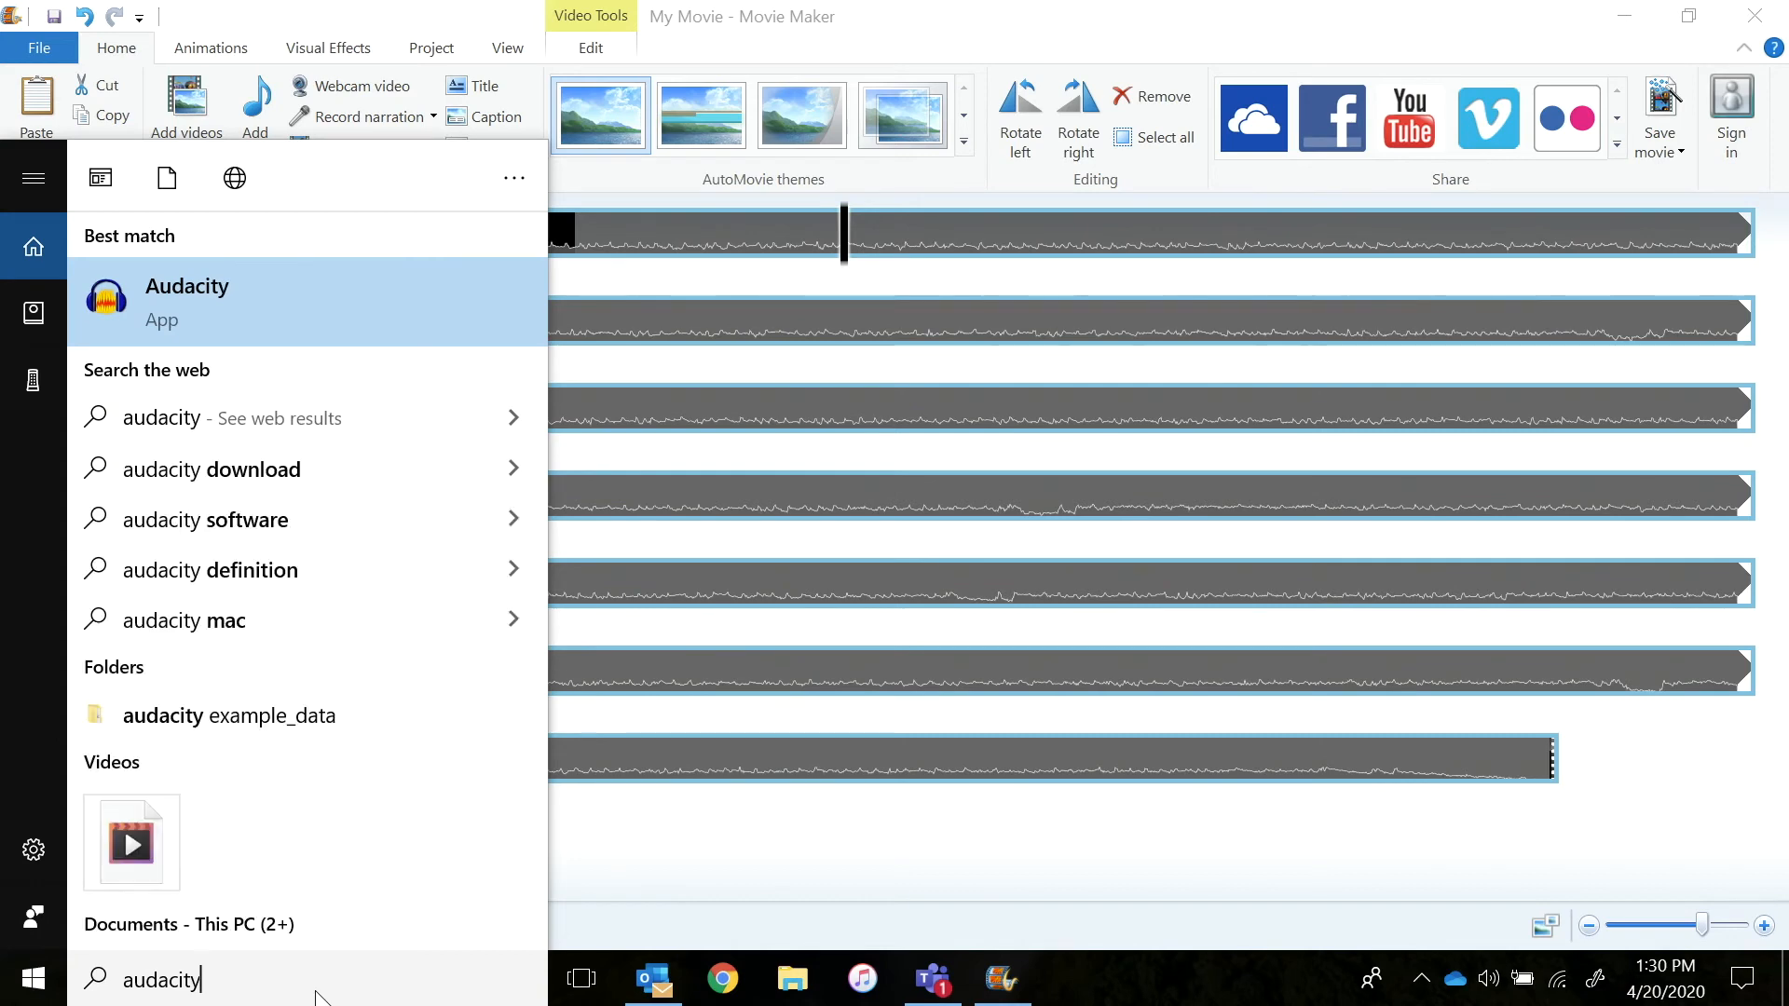
pyautogui.press('Return')
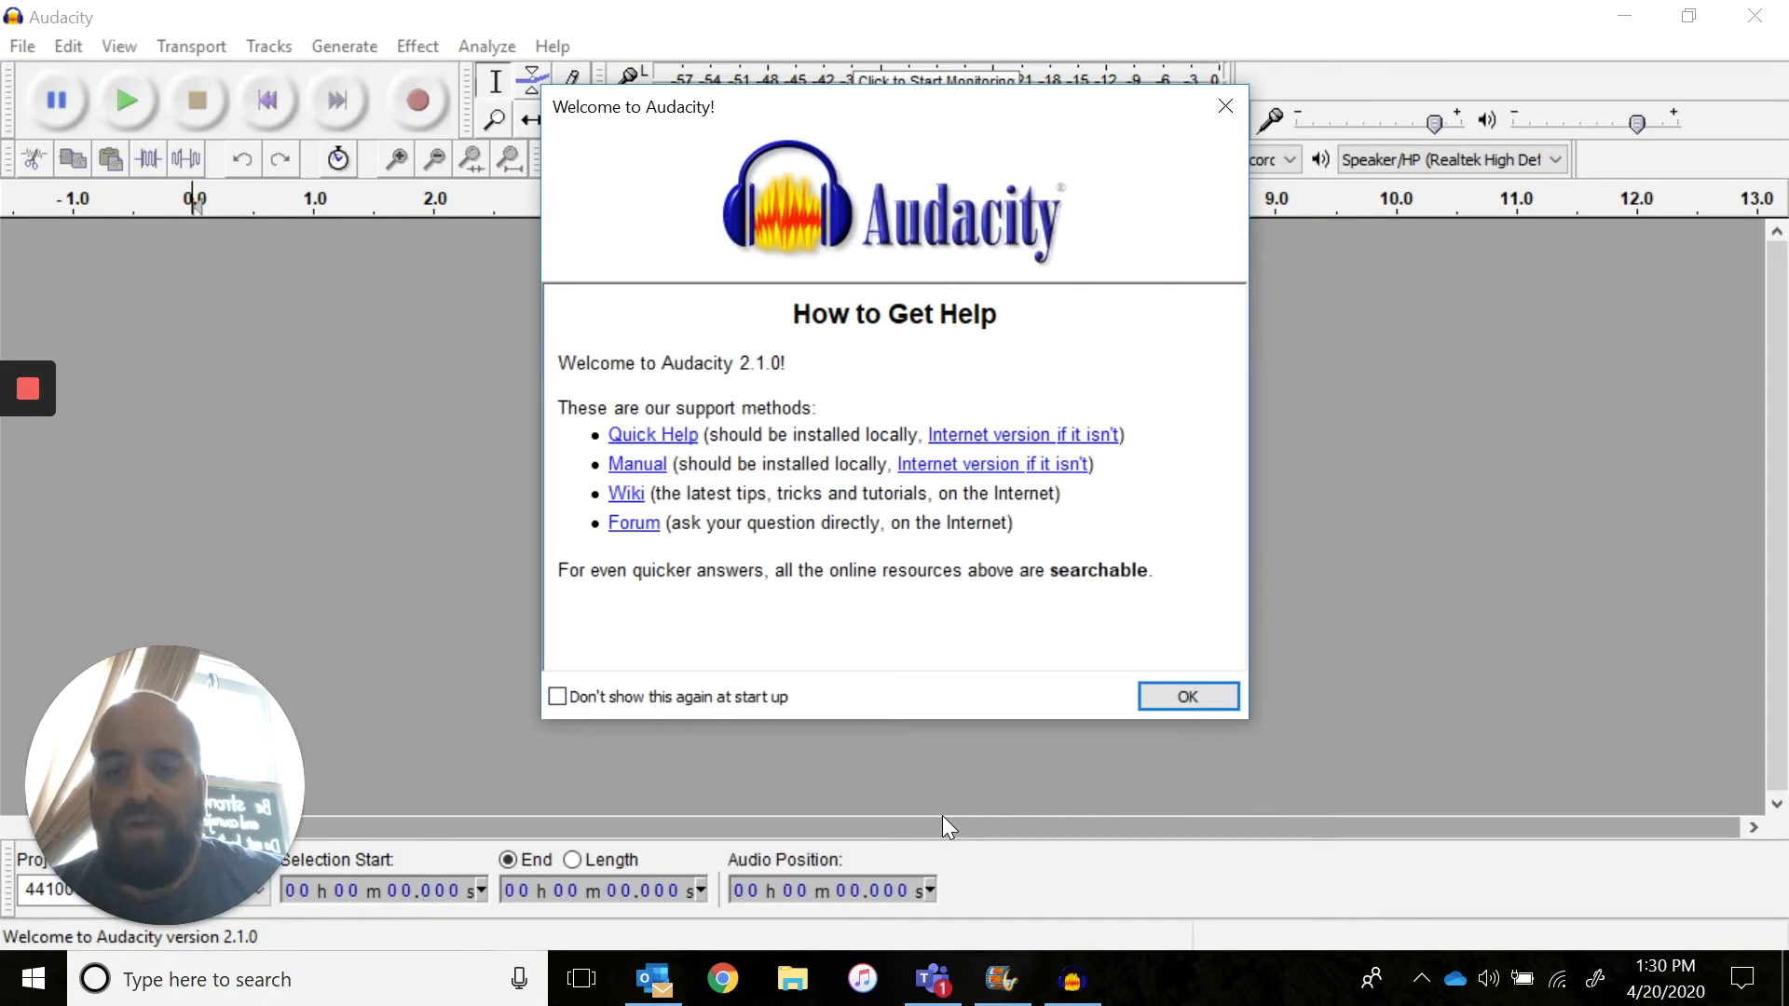
pyautogui.click(1176, 692)
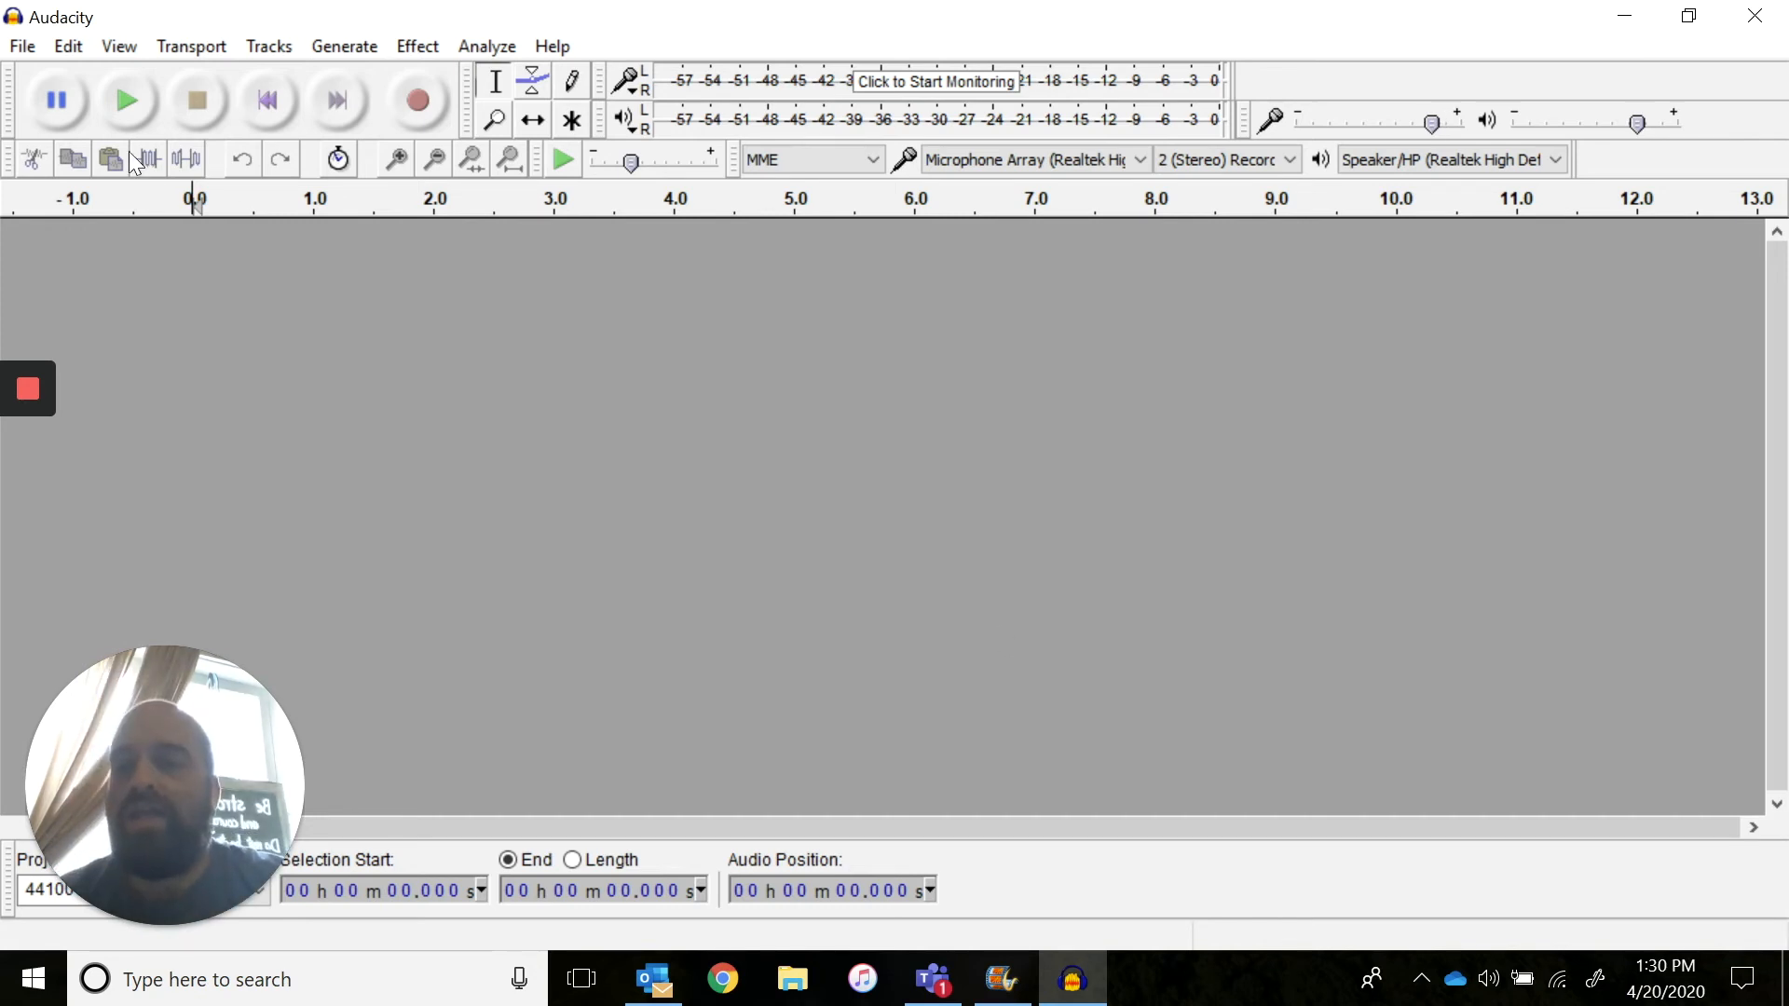
# Try importing an audio file, look through the Audacity folder for one, and cancel the import
pyautogui.click(22, 46)
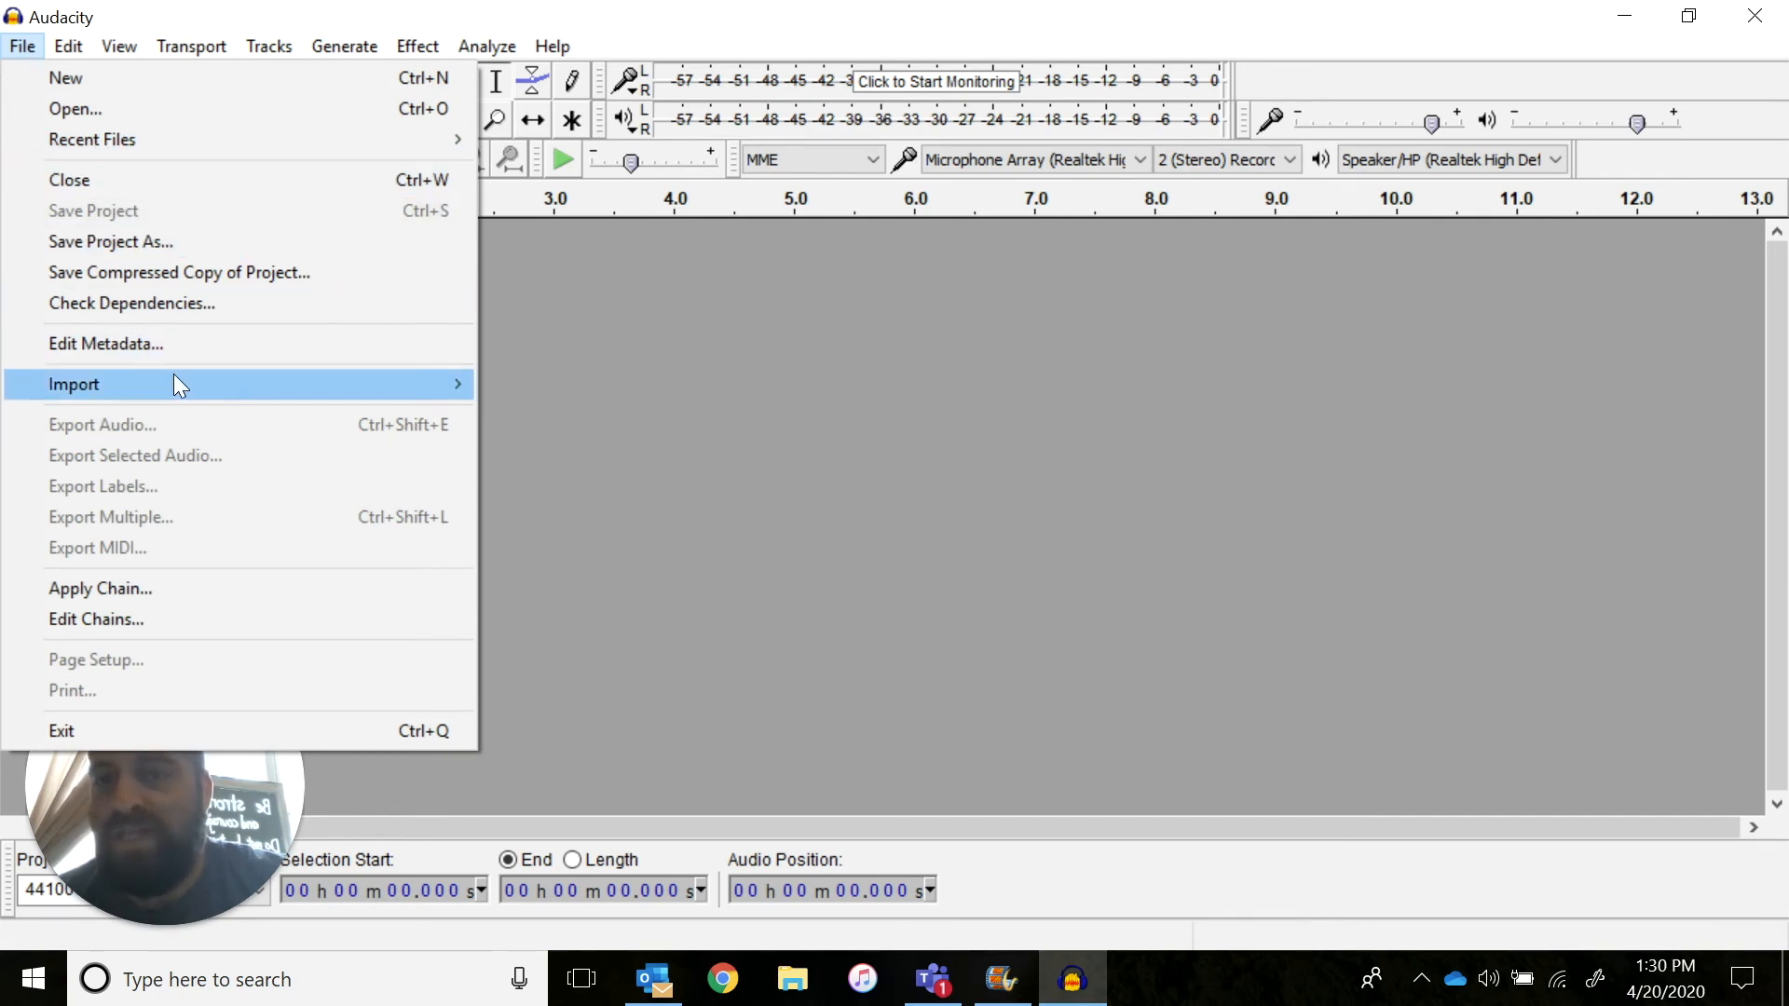
pyautogui.moveTo(174, 385)
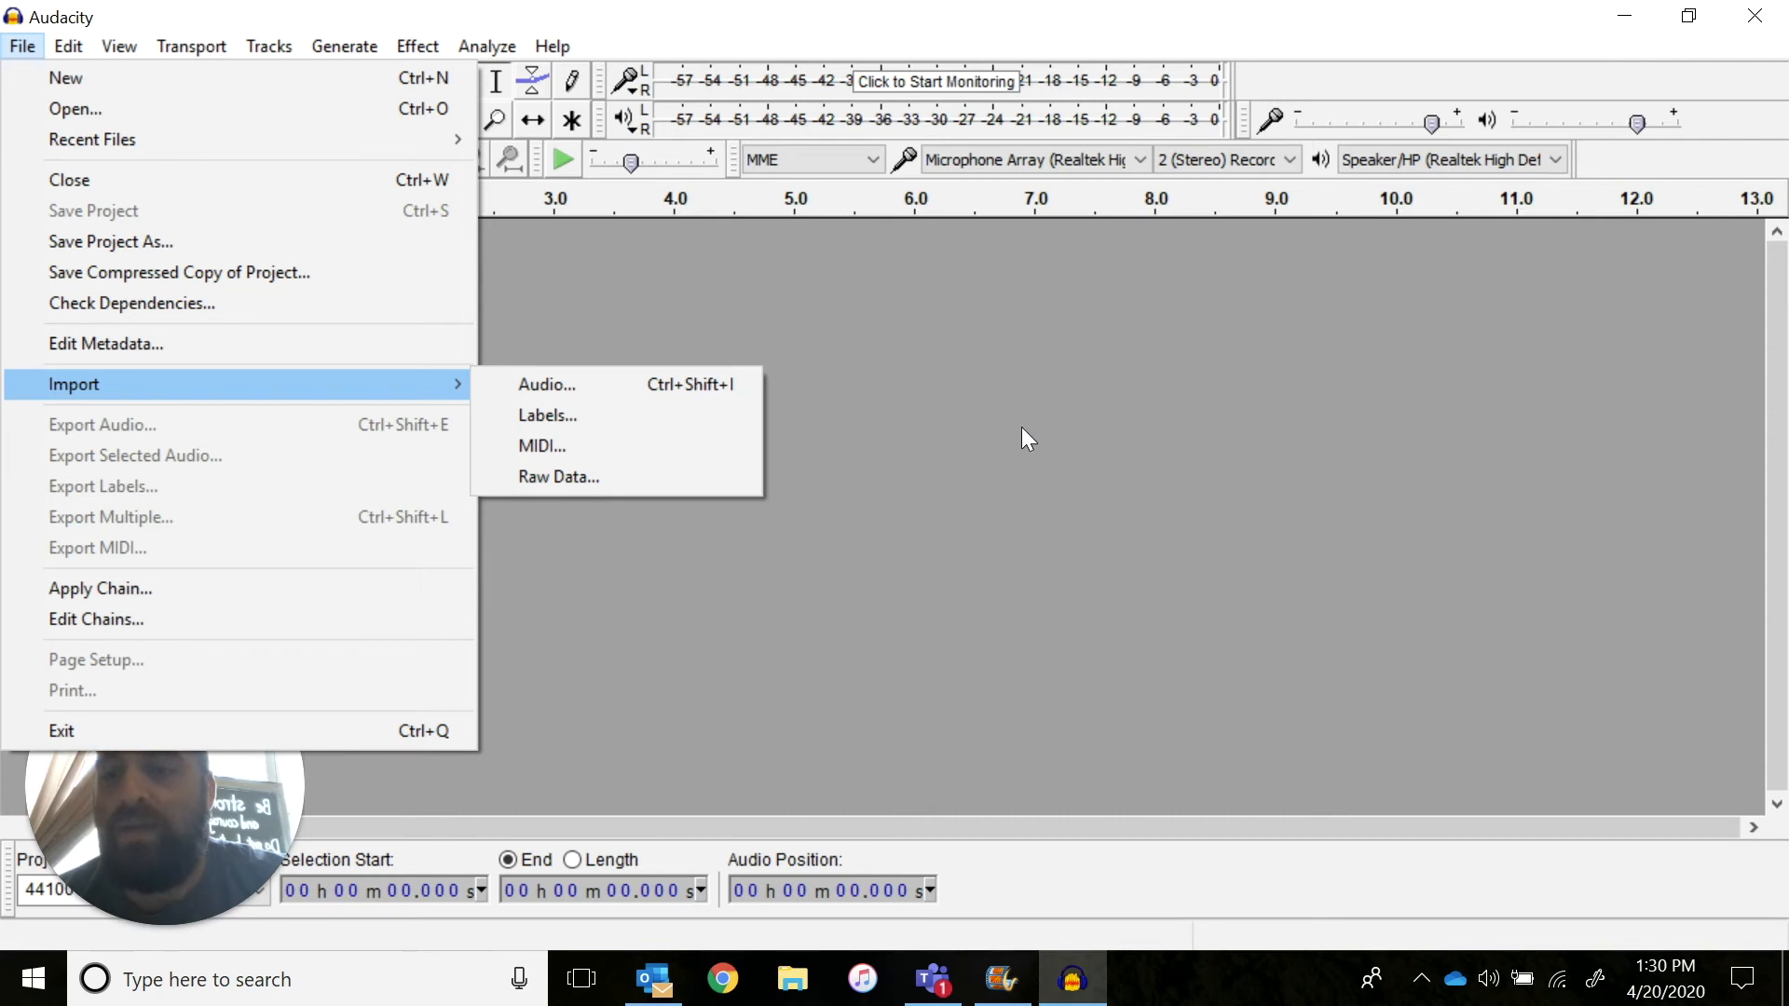
pyautogui.click(1015, 422)
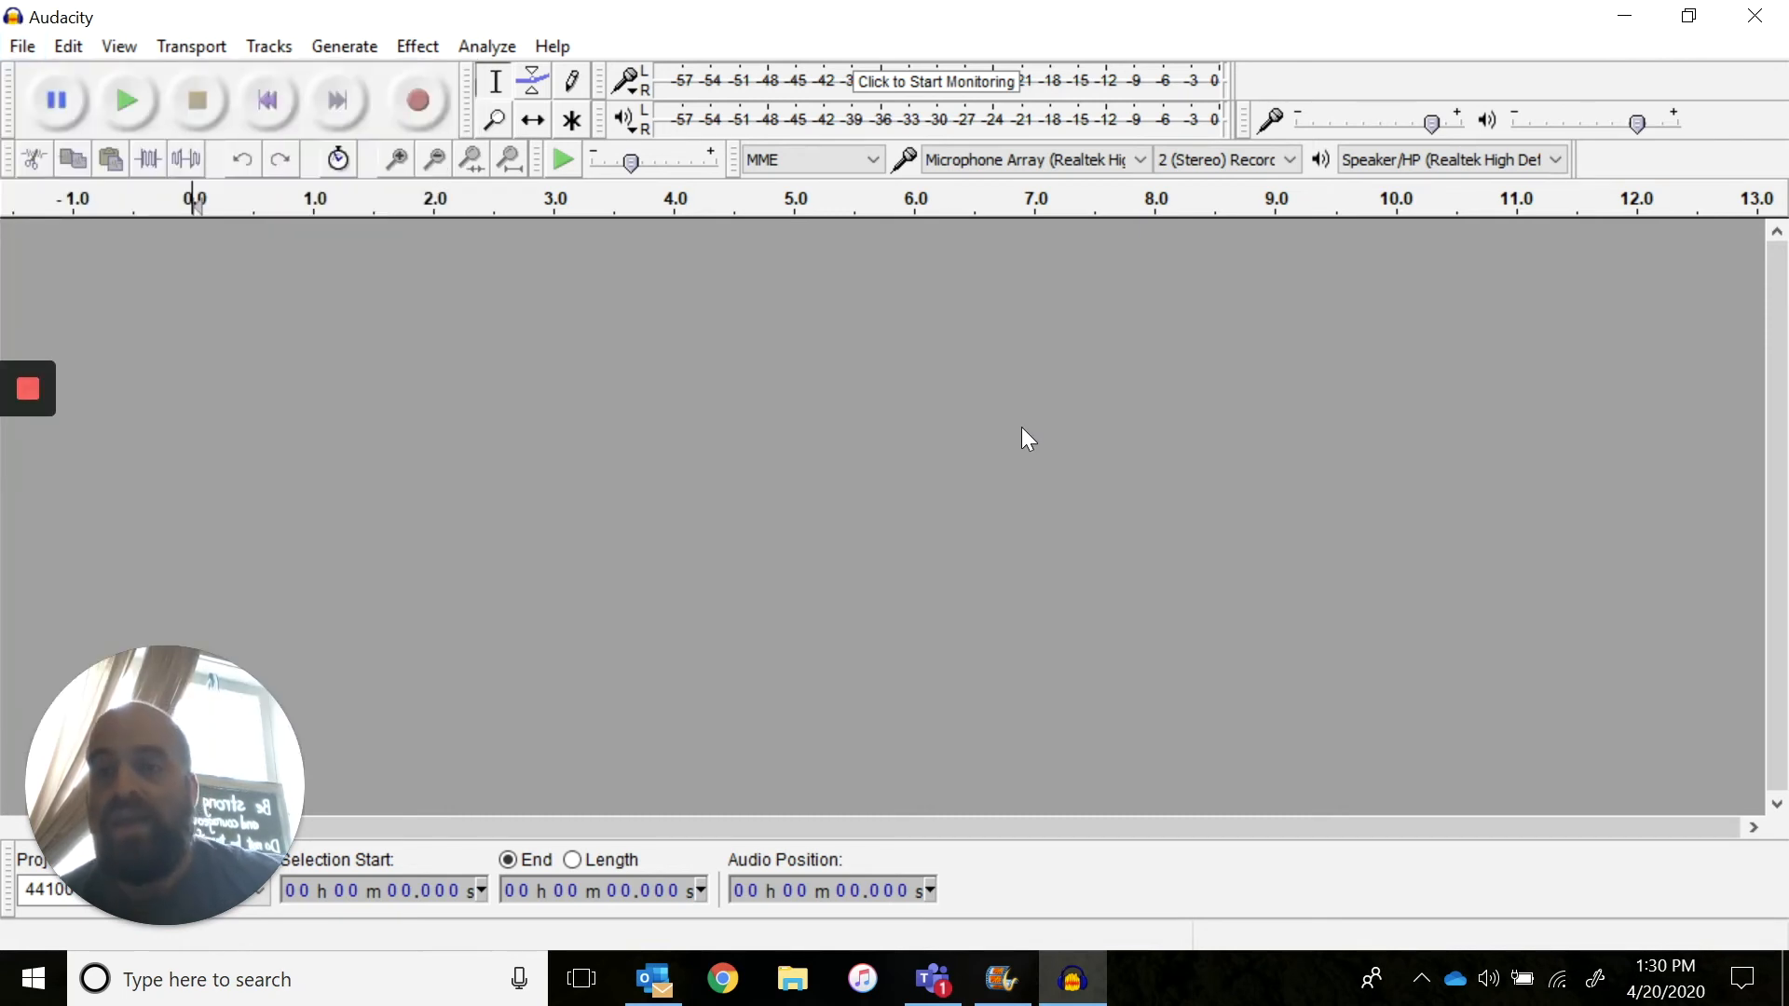
pyautogui.click(22, 47)
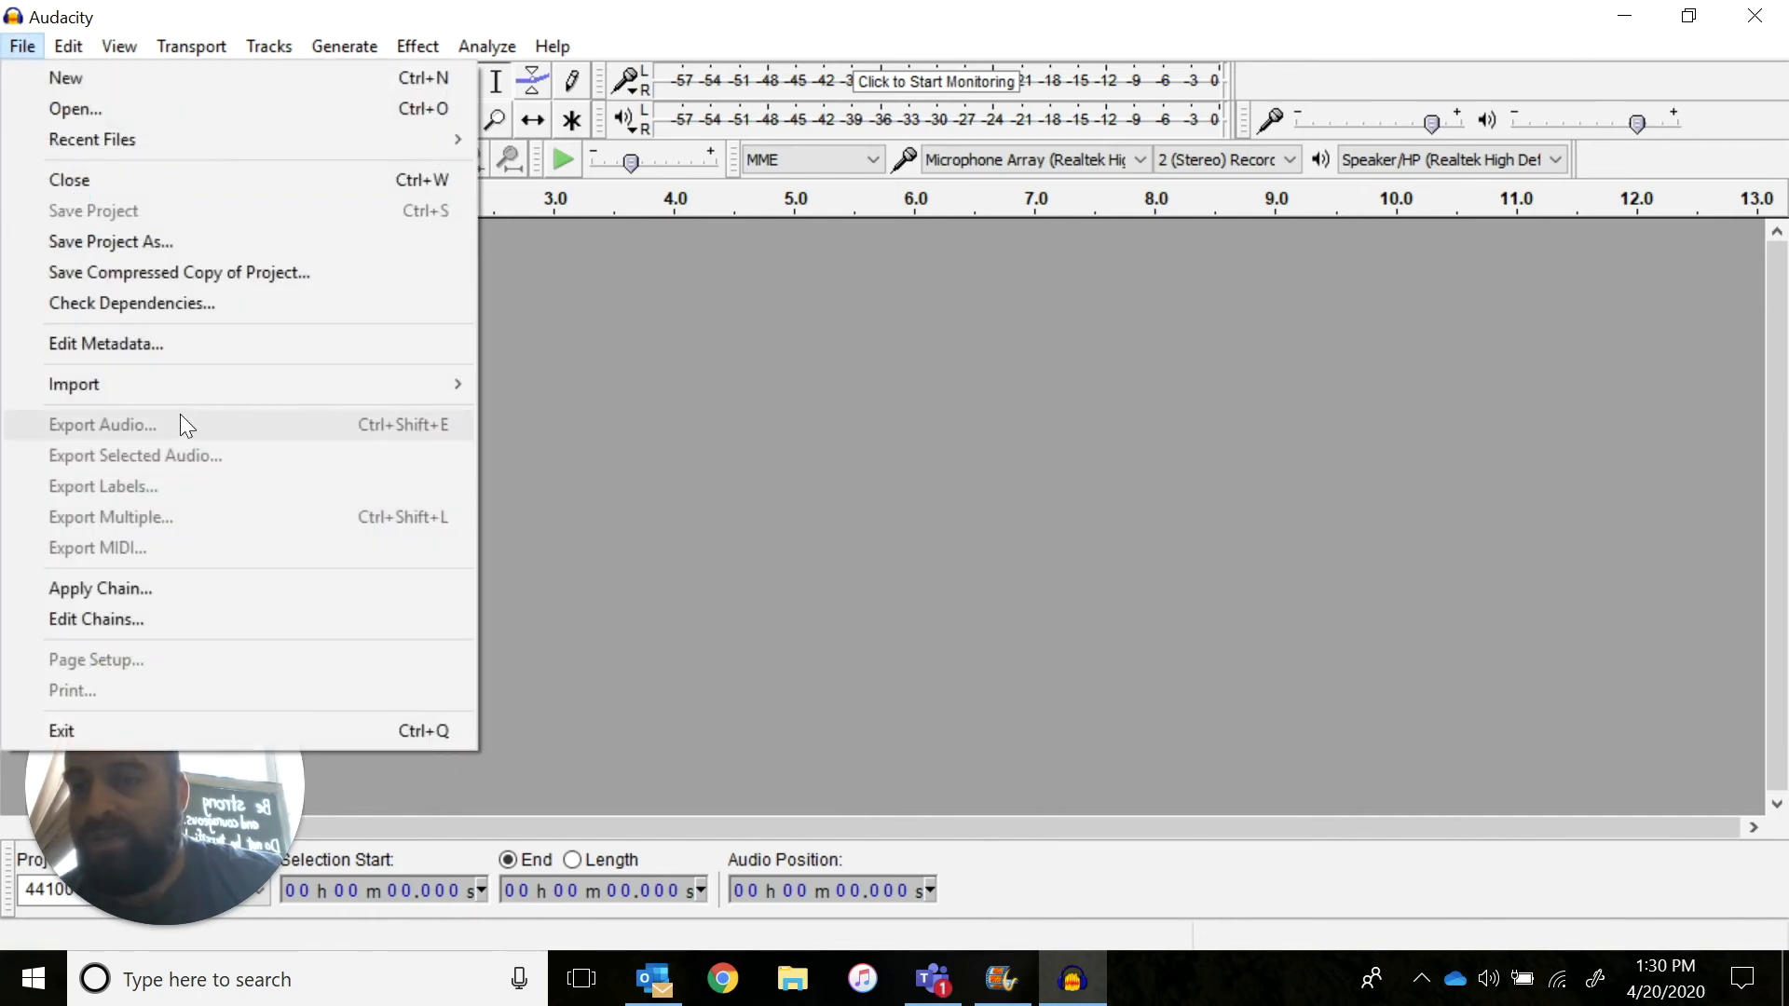
pyautogui.moveTo(192, 384)
pyautogui.click(623, 385)
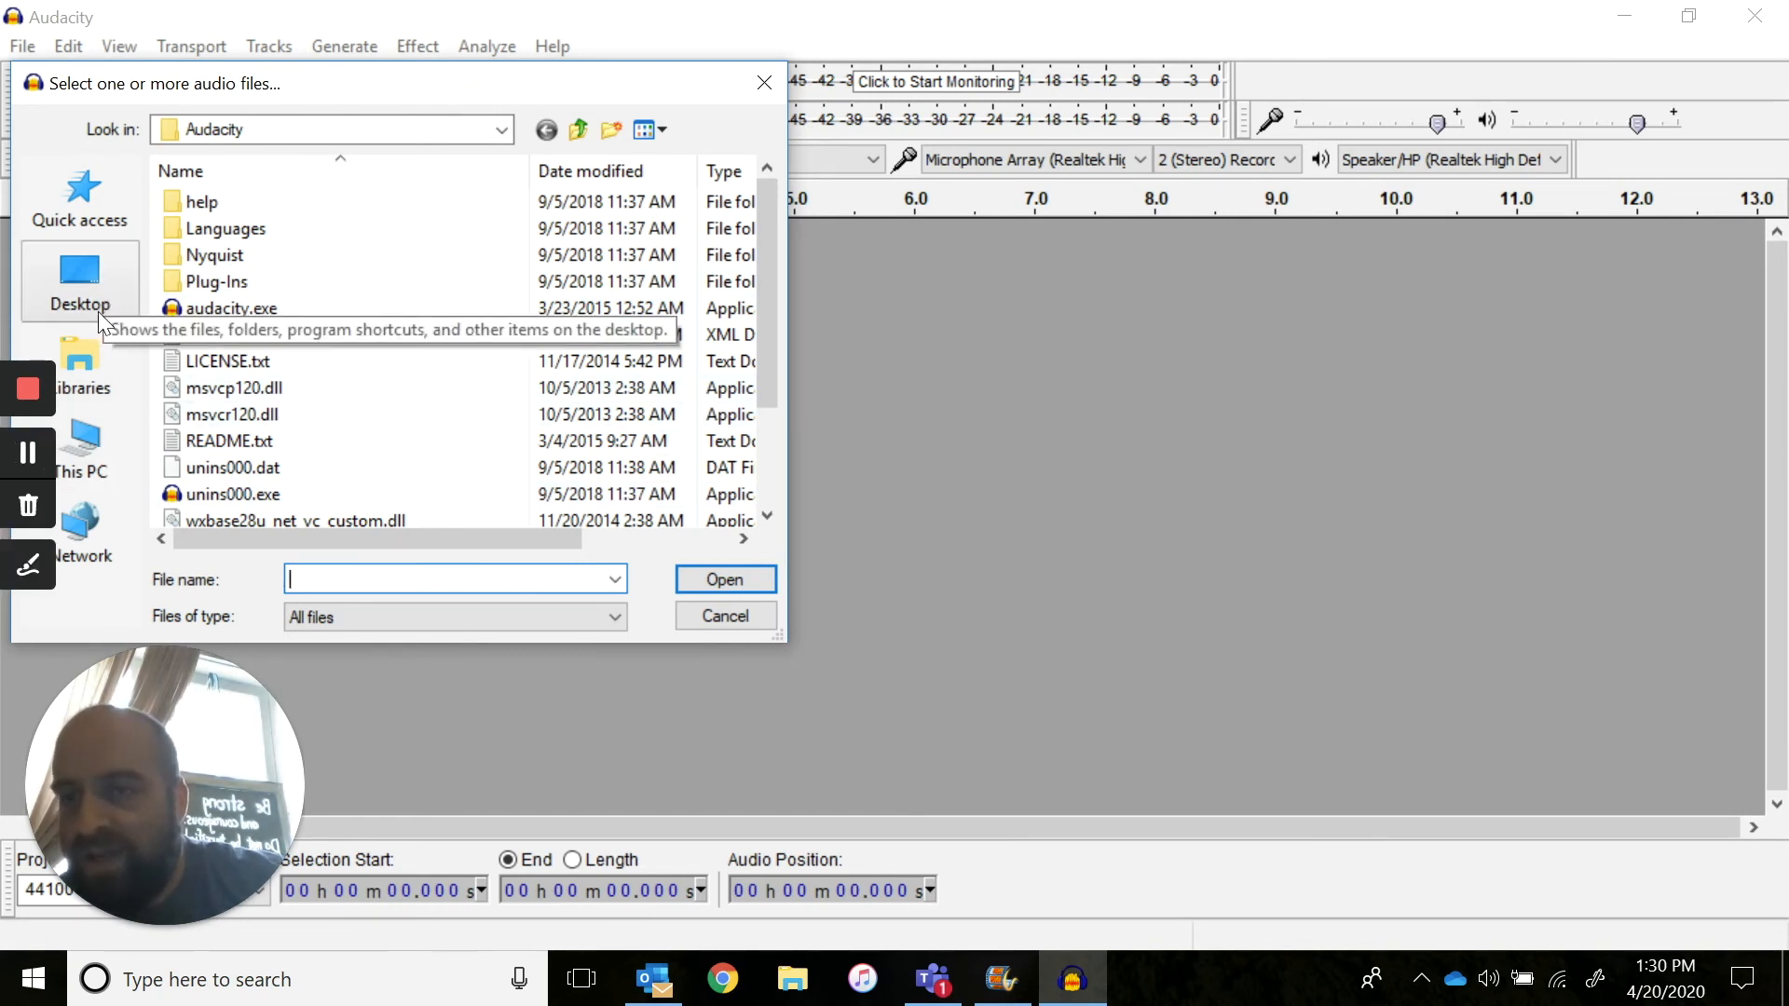
pyautogui.scroll(-2, 456, 436)
pyautogui.scroll(2, 457, 436)
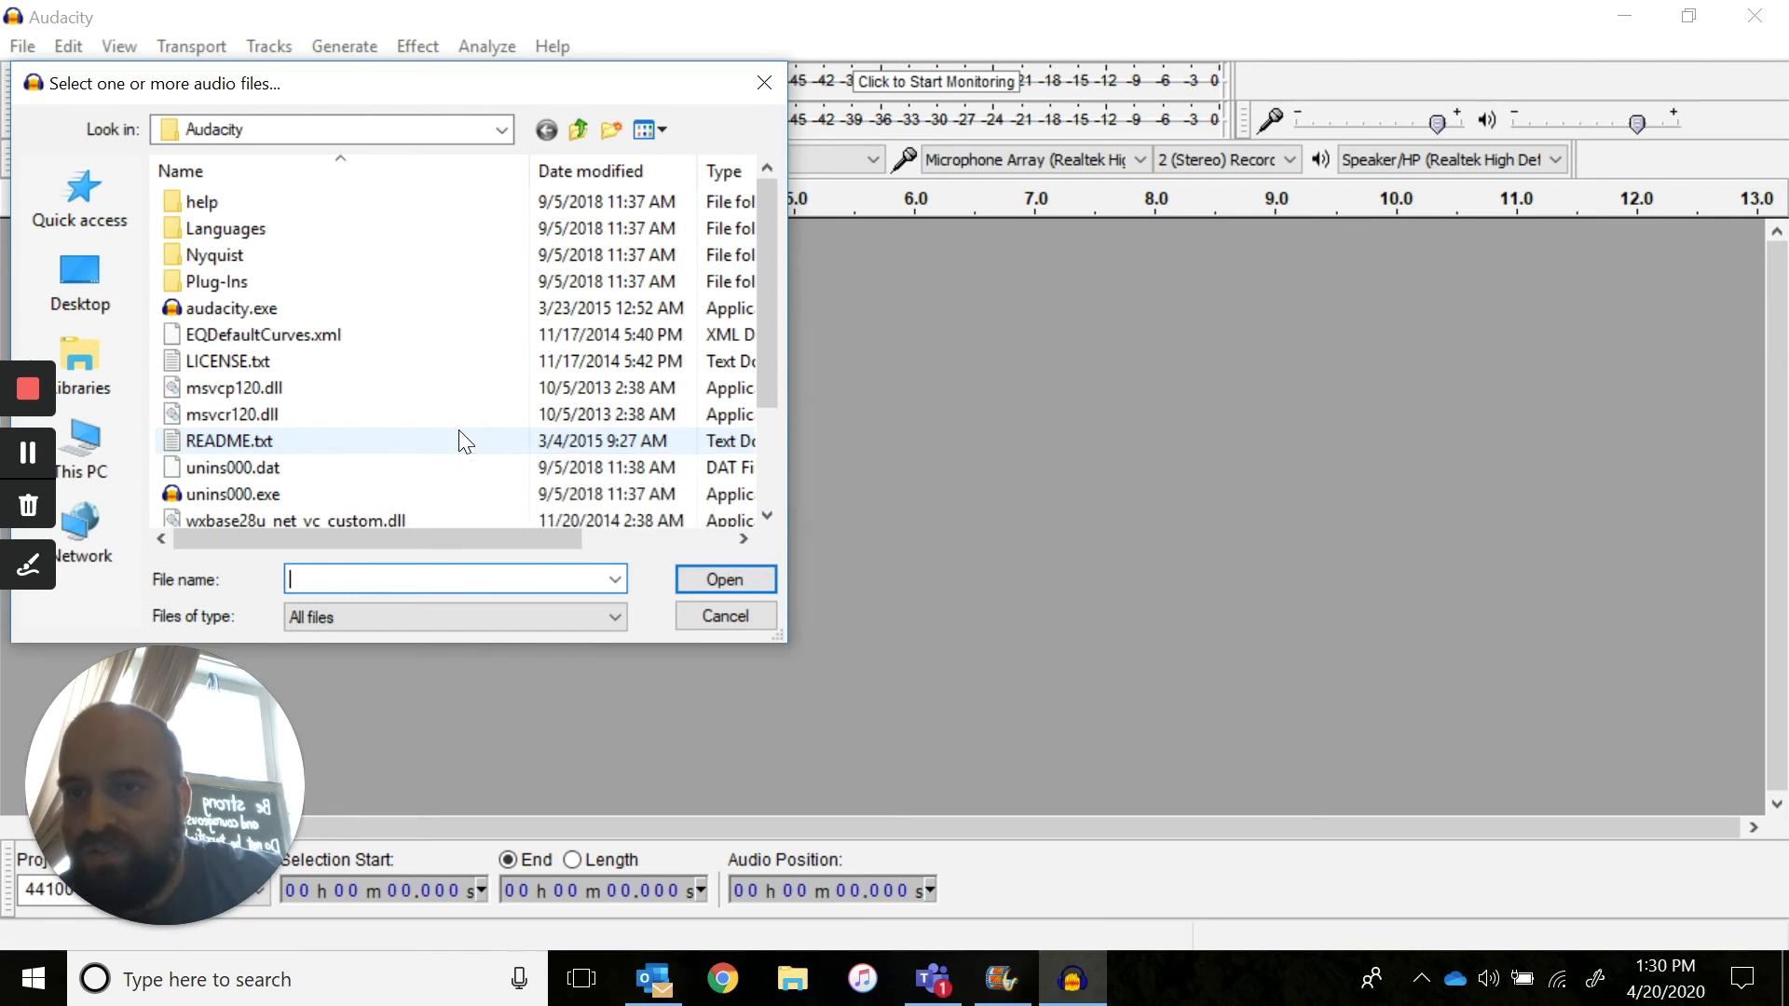
pyautogui.click(701, 616)
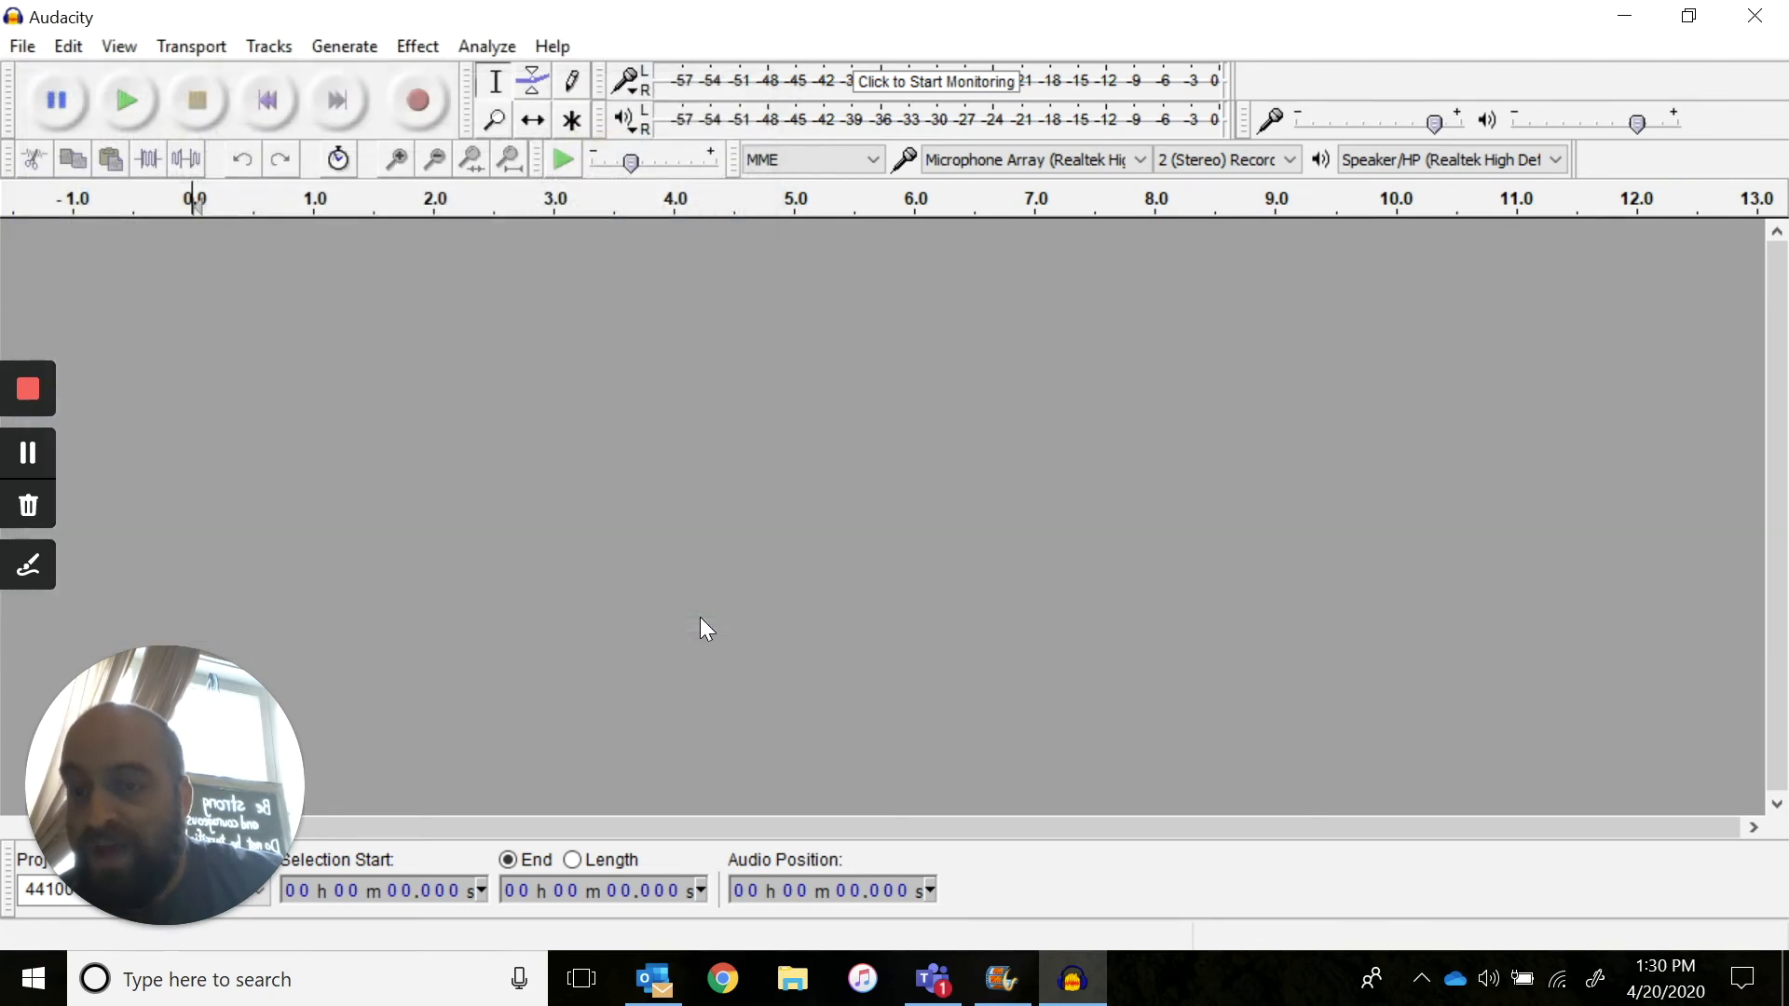
# Record a first microphone track about 3.8 seconds long and mute it
pyautogui.click(430, 97)
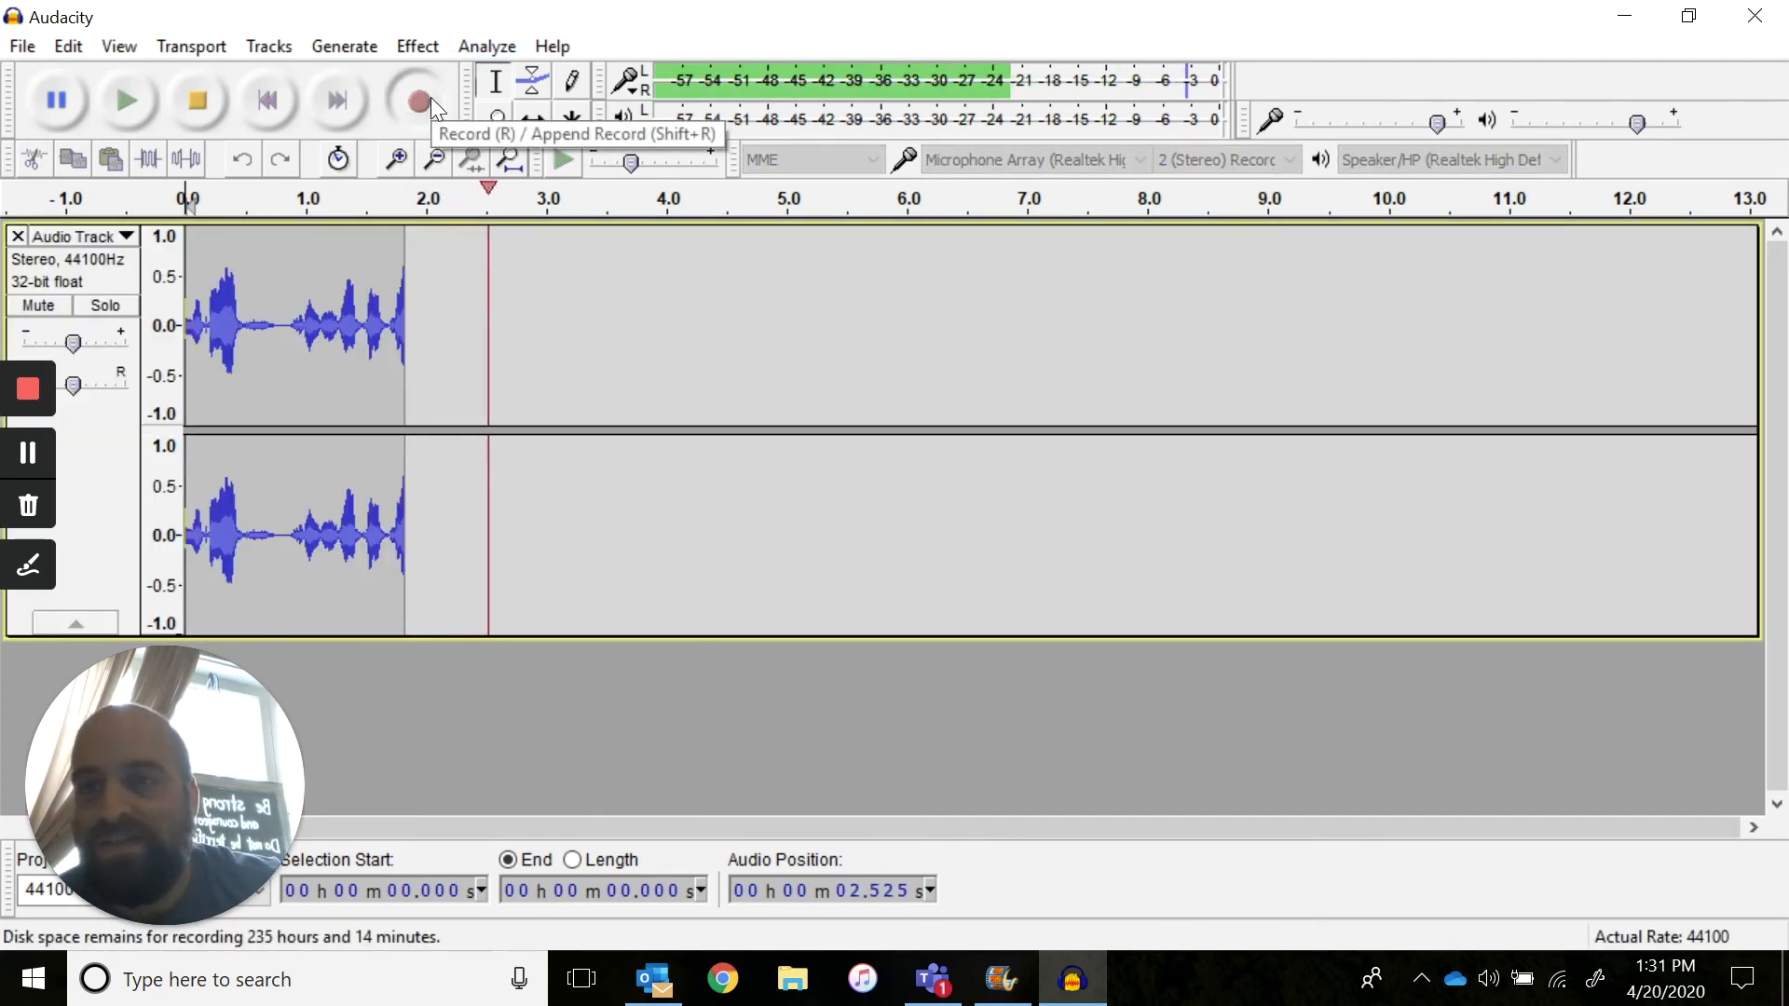
pyautogui.click(196, 100)
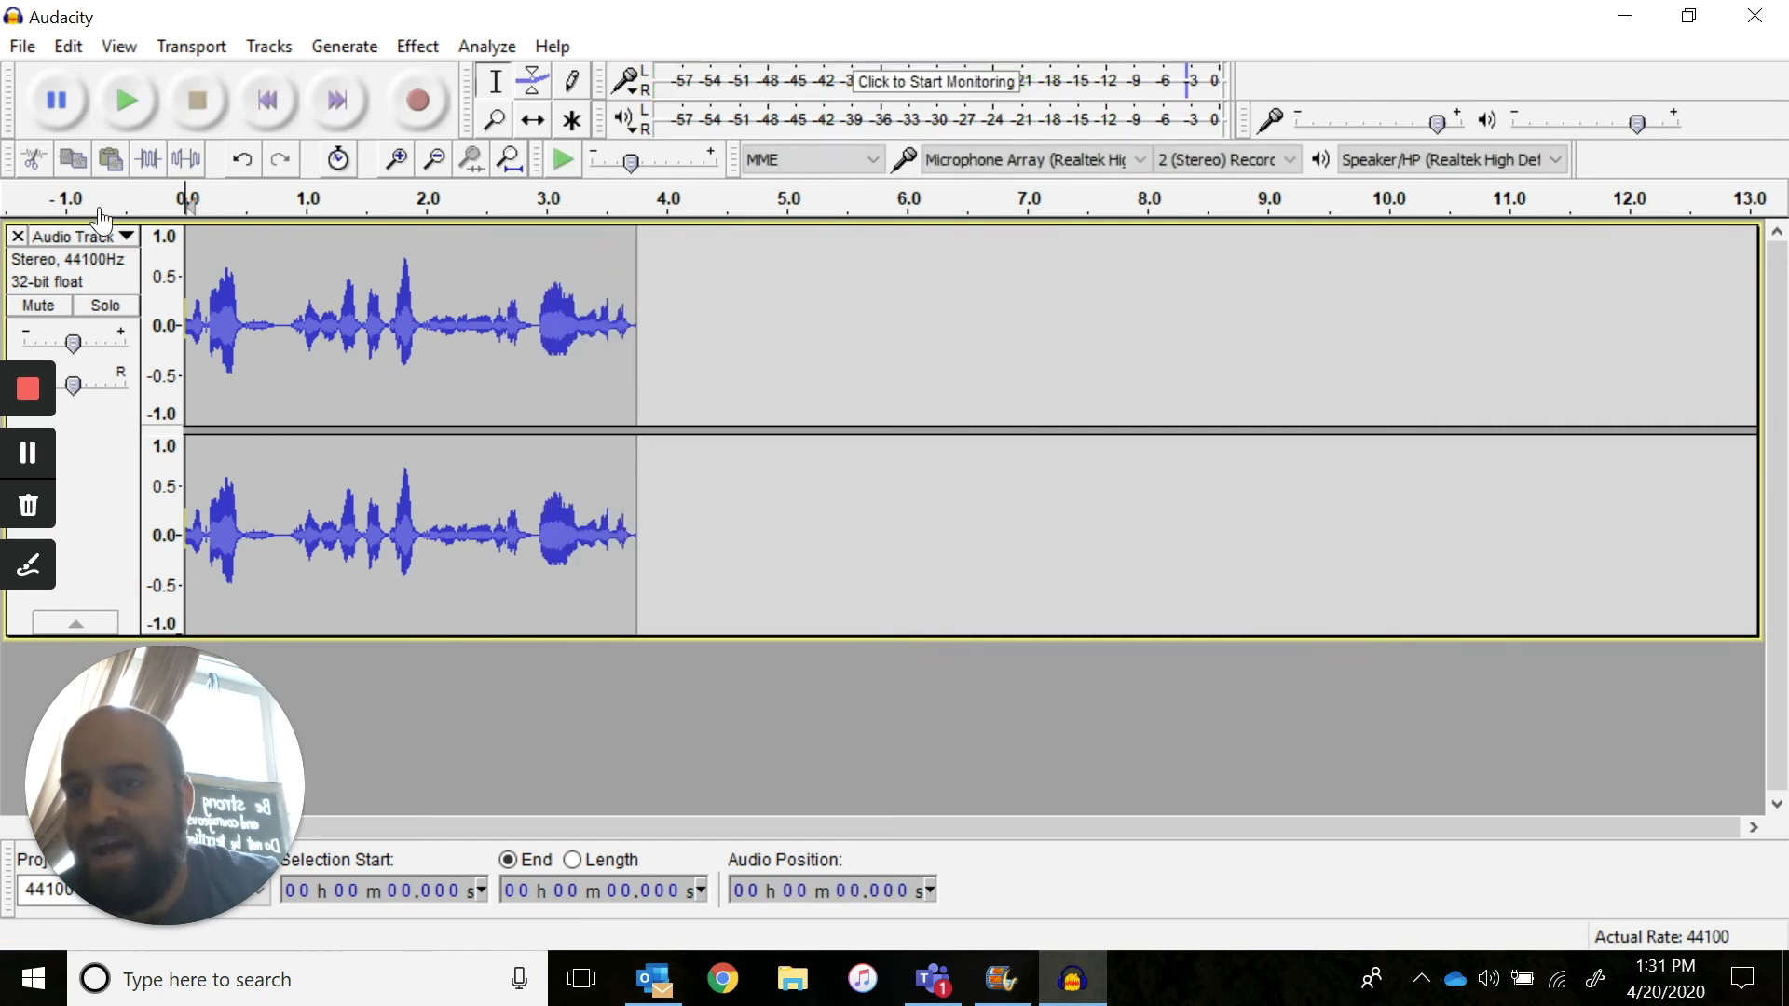
pyautogui.click(35, 307)
# Record a second microphone track about 2.5 seconds long below the muted one, and unmute the first track
pyautogui.click(417, 93)
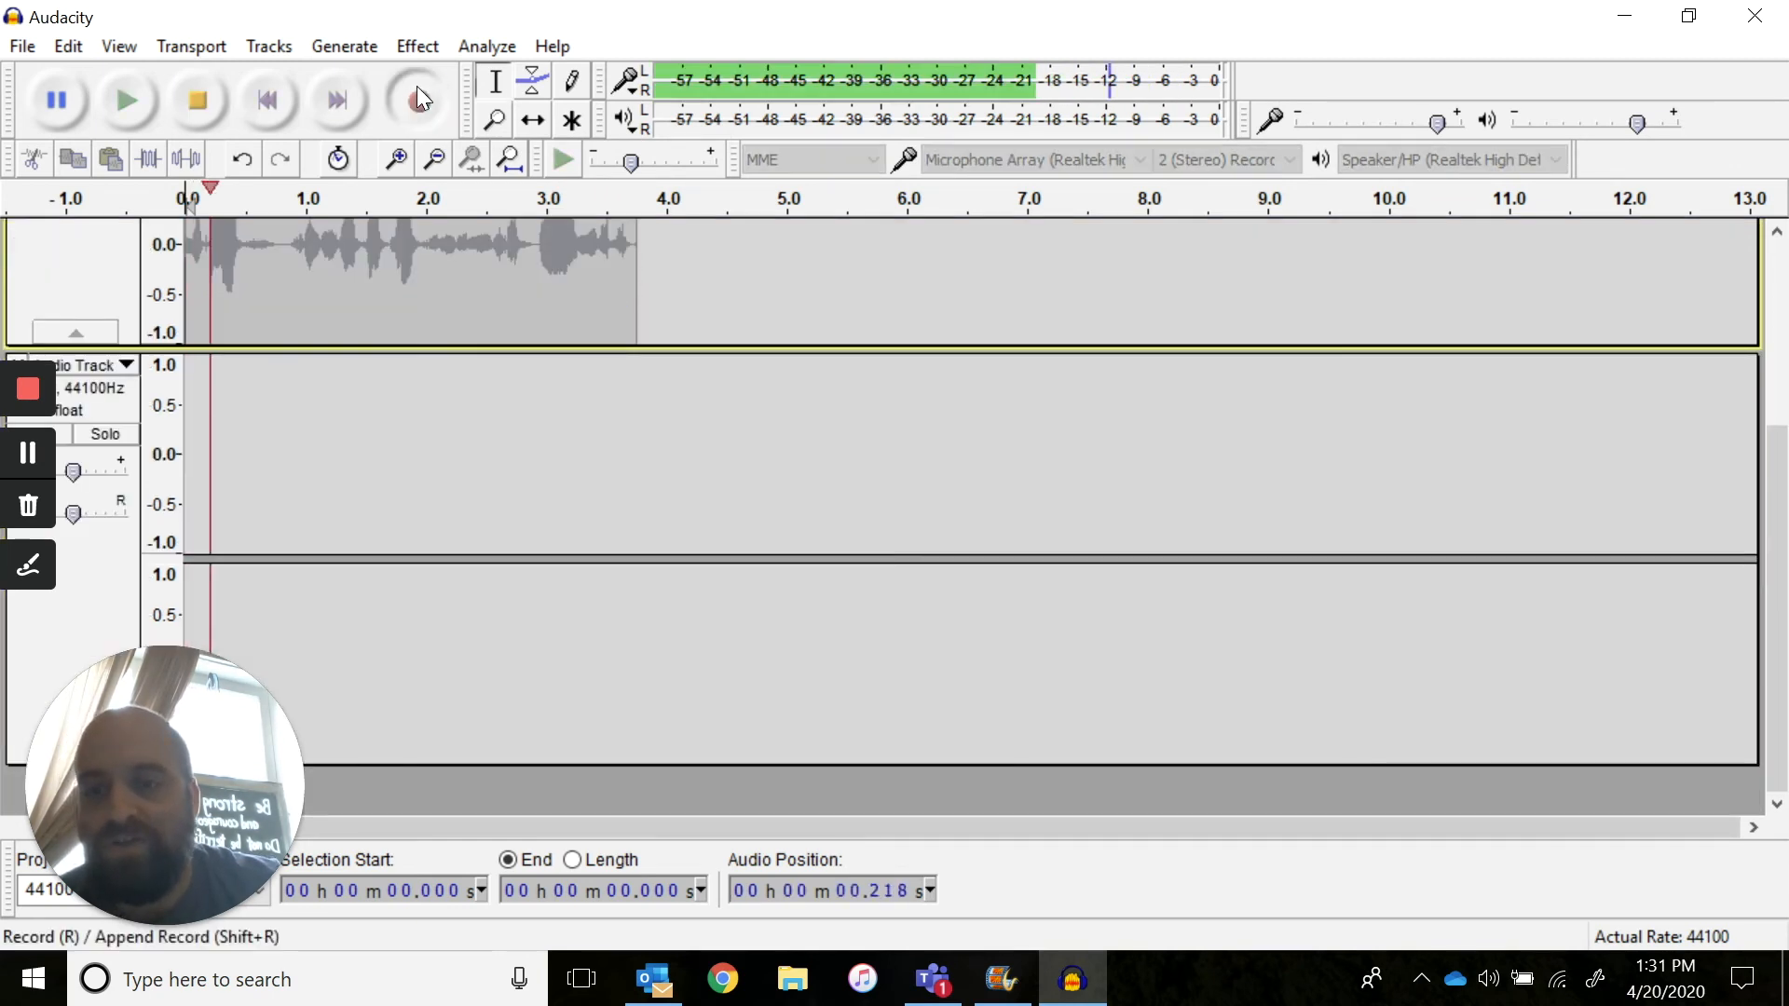
pyautogui.click(198, 105)
pyautogui.scroll(5, 770, 489)
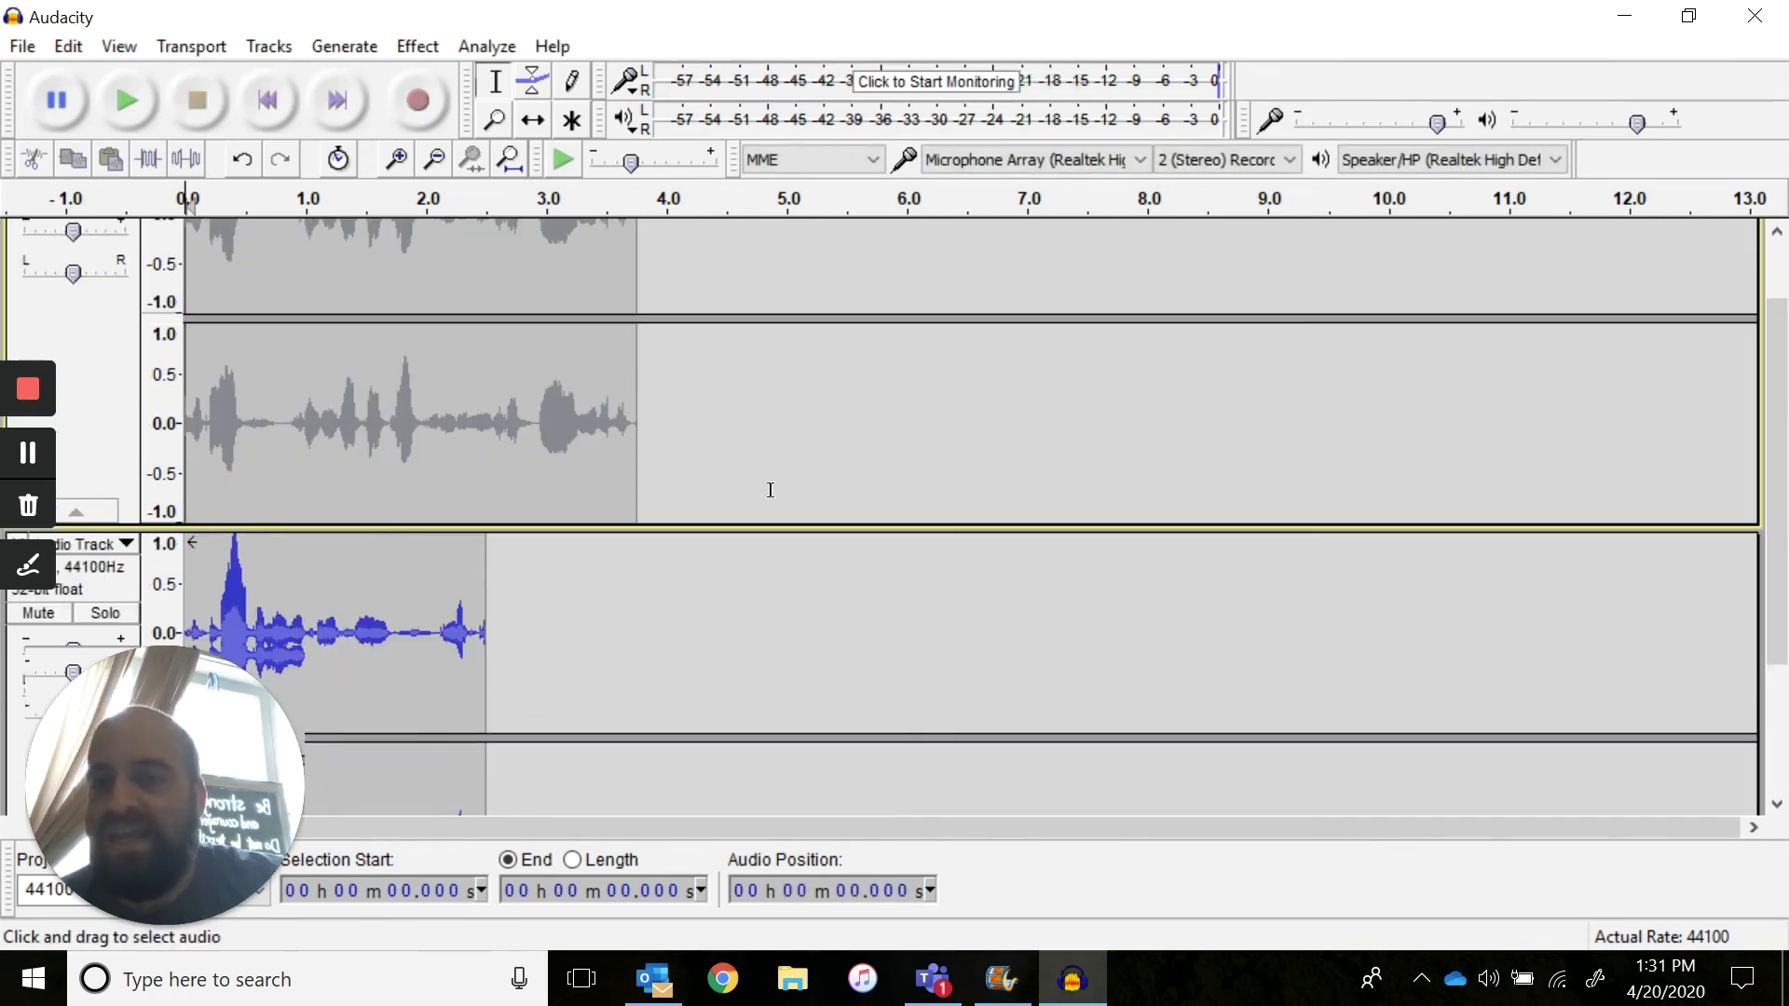
pyautogui.click(34, 304)
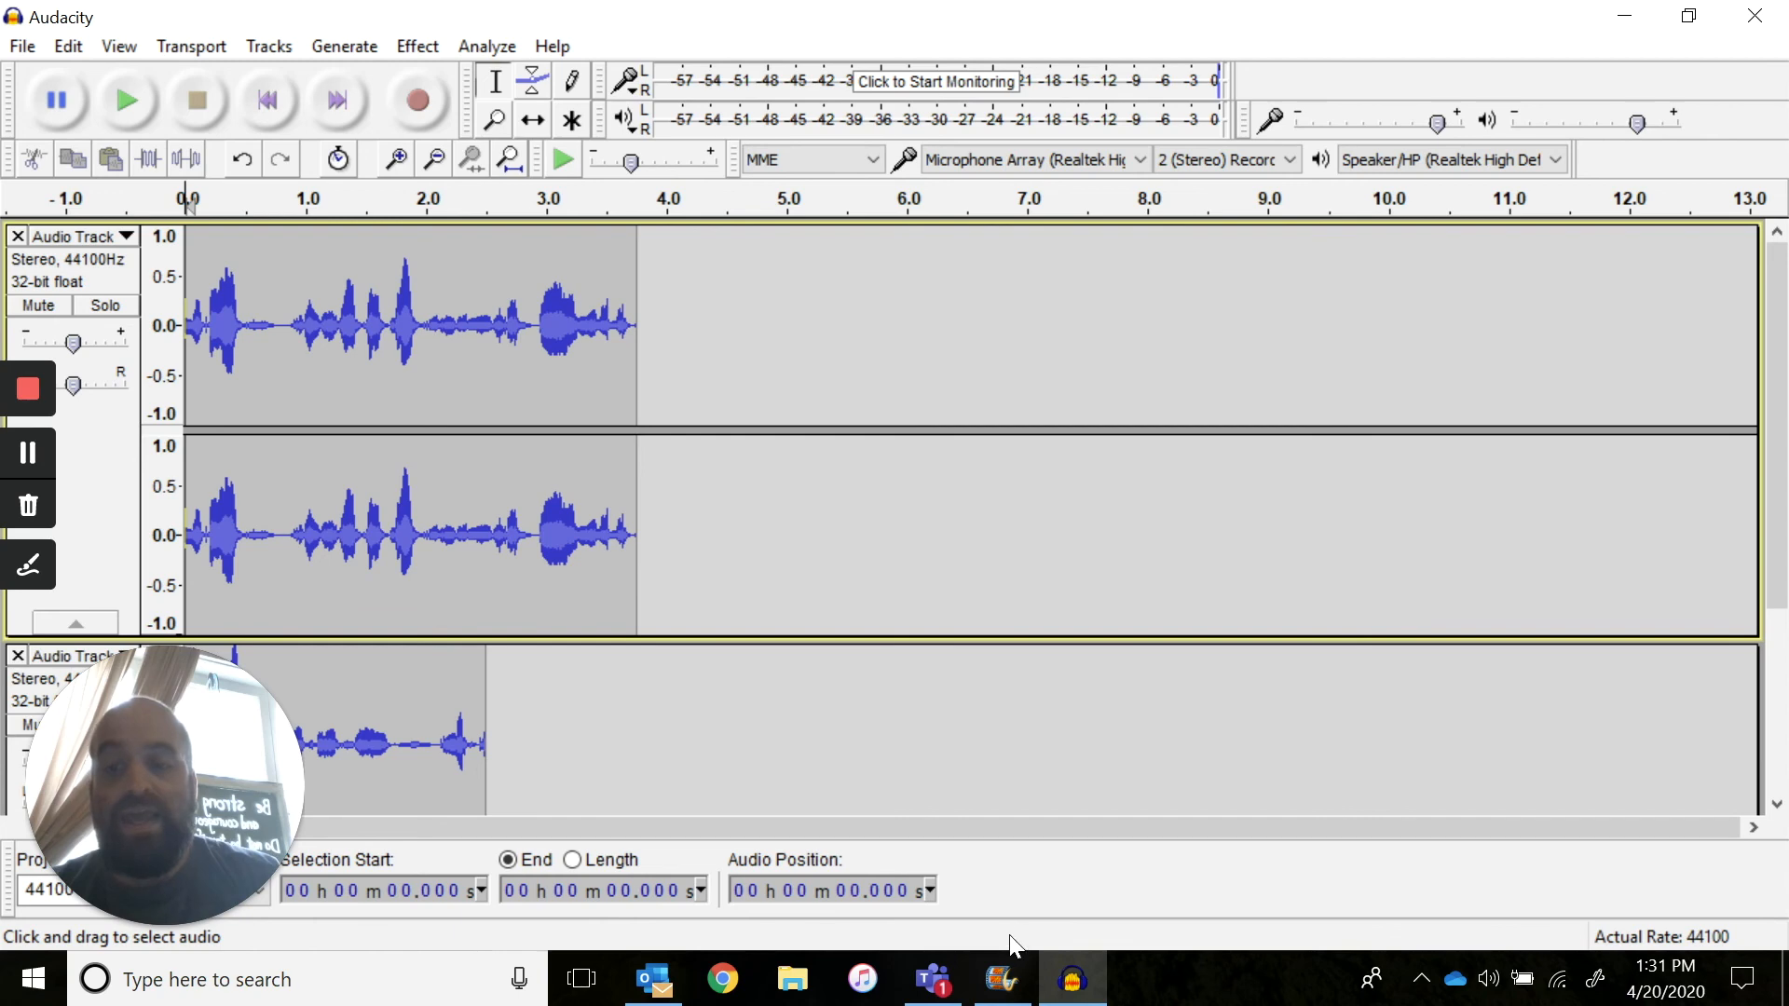
# Switch to Movie Maker, review the Audio only setting for saving the movie without choosing it, and return to Audacity
pyautogui.moveTo(1016, 978)
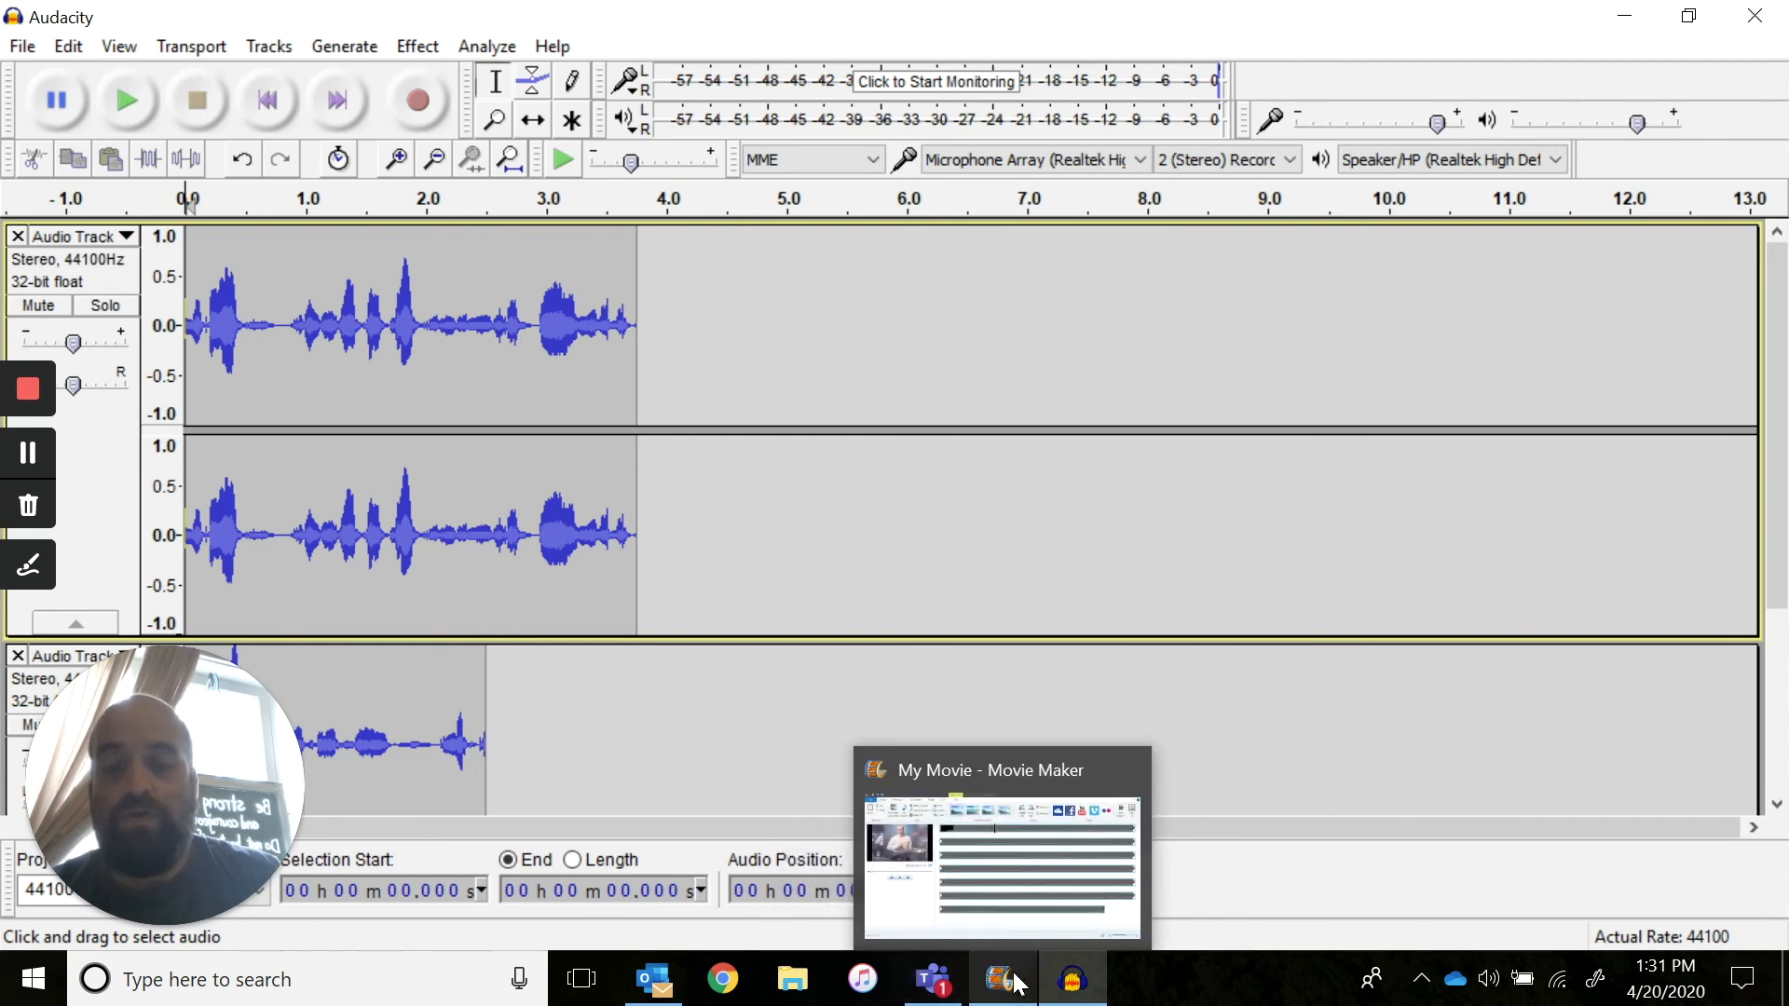
pyautogui.click(1014, 971)
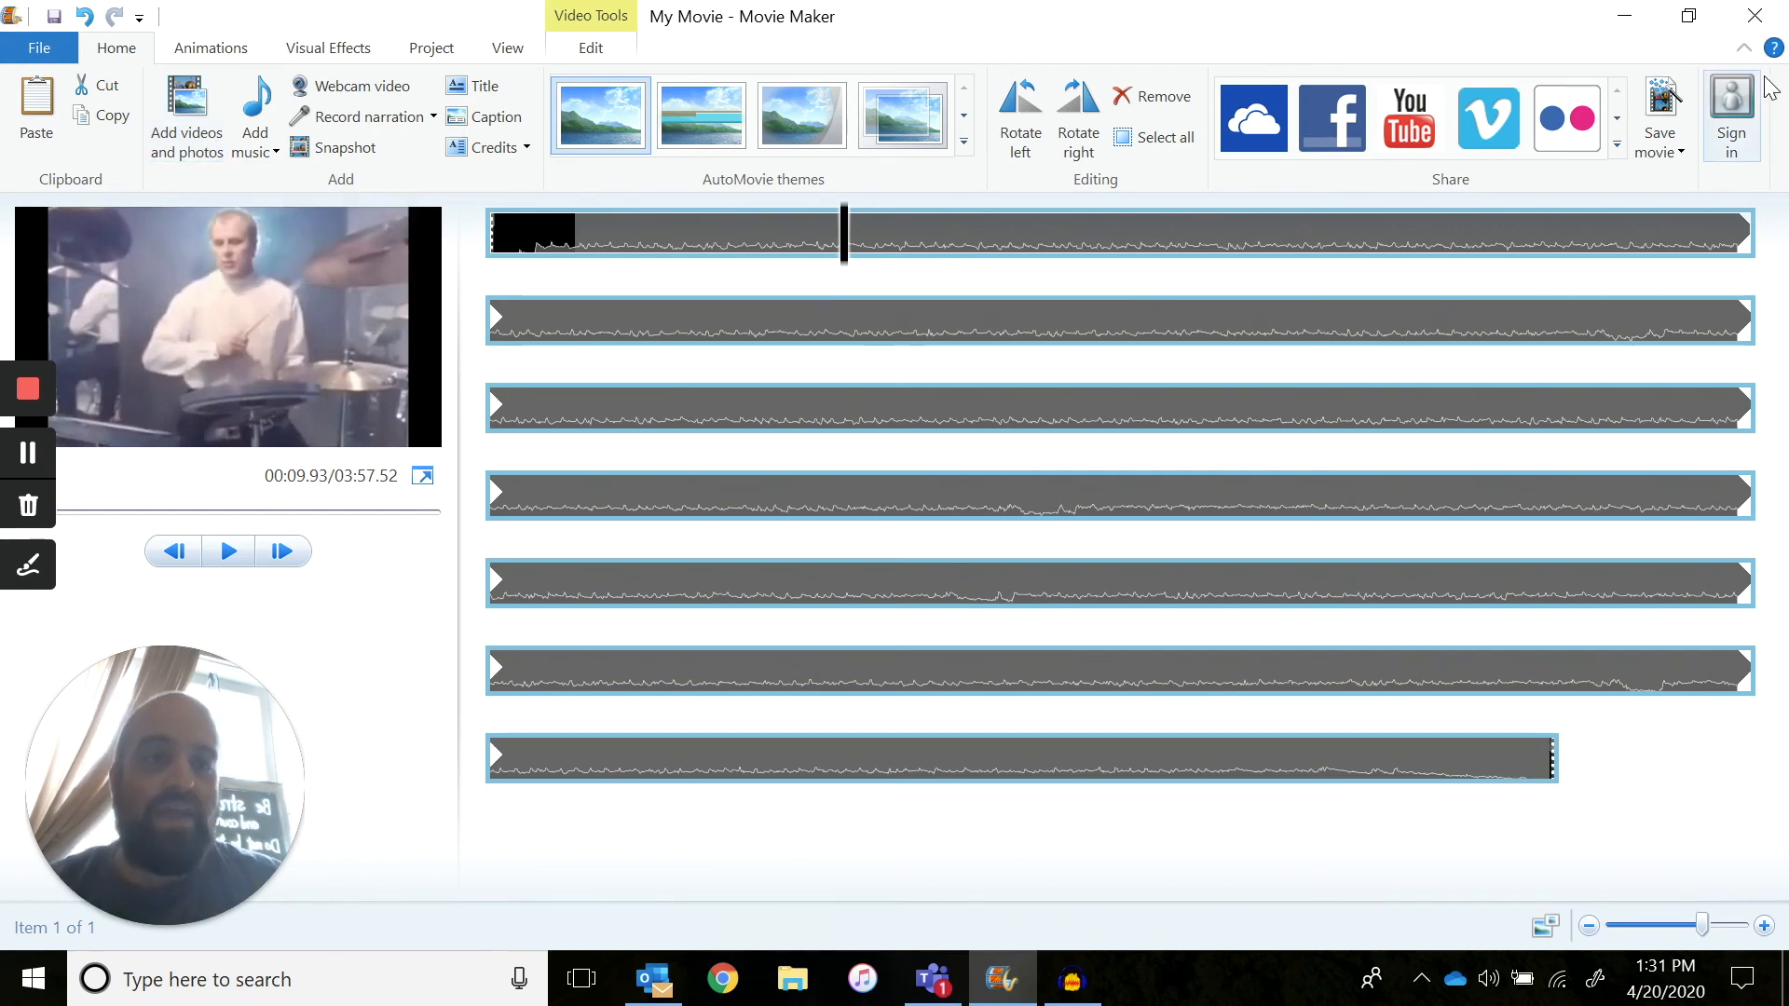
pyautogui.click(1657, 154)
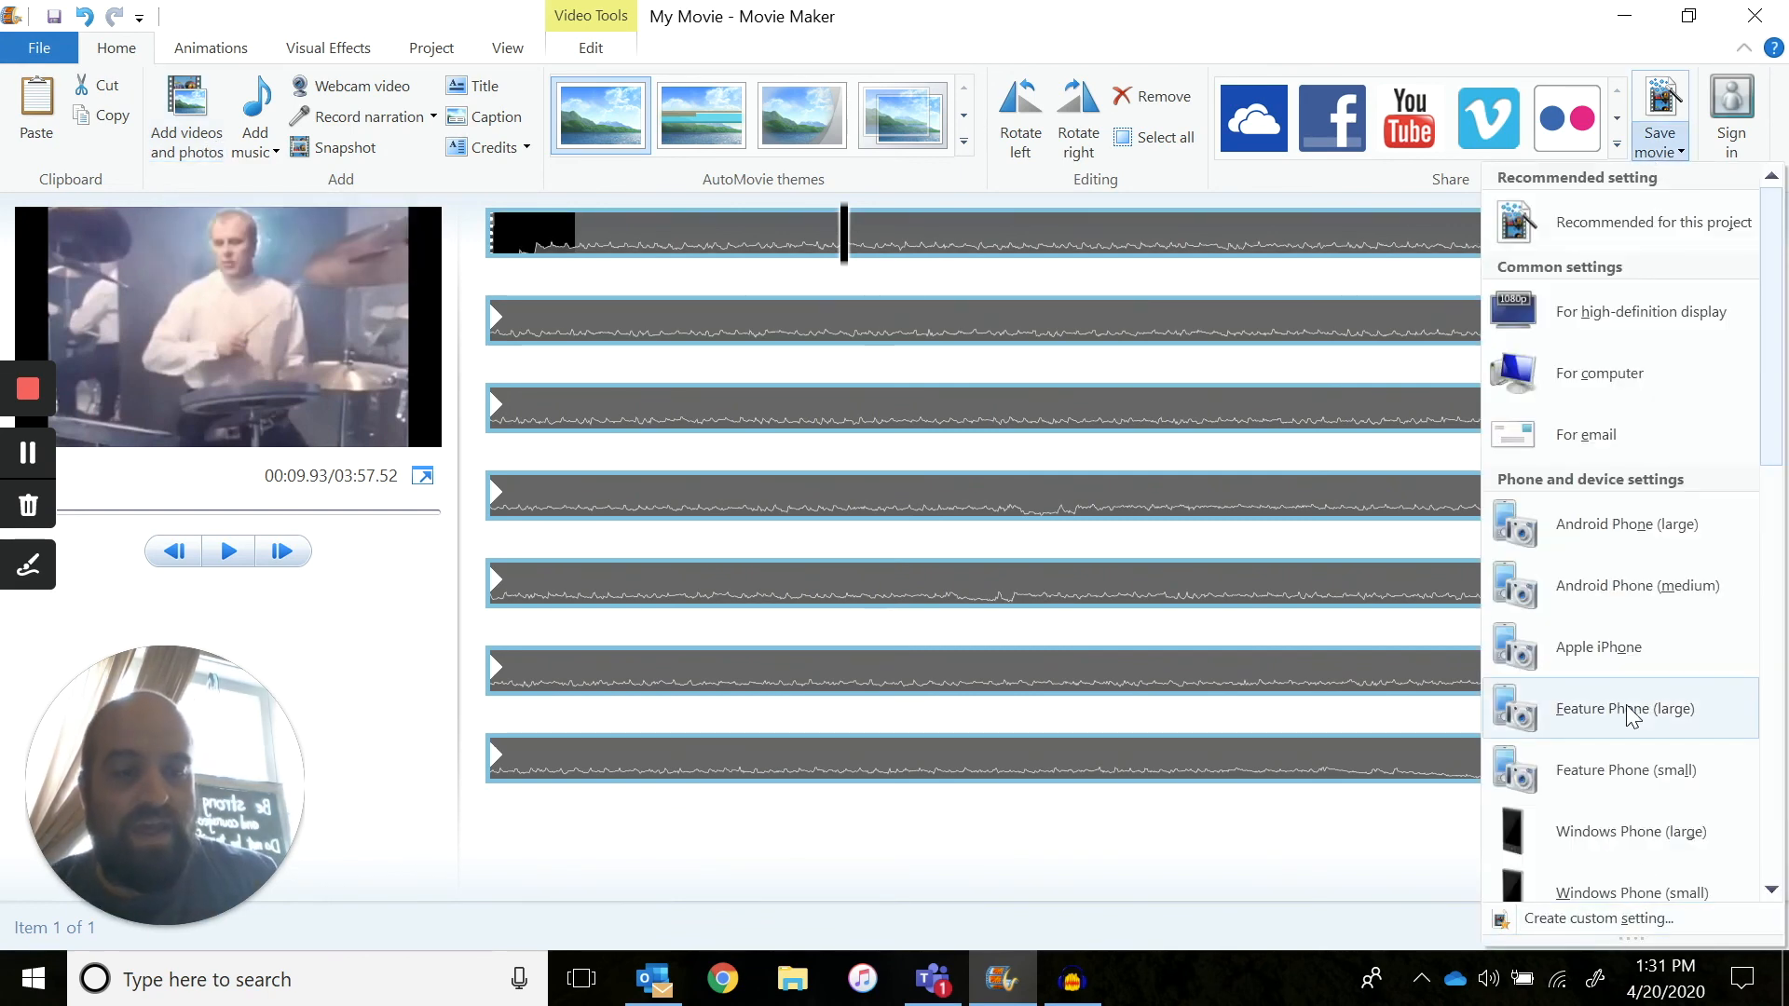
pyautogui.scroll(-5, 1630, 718)
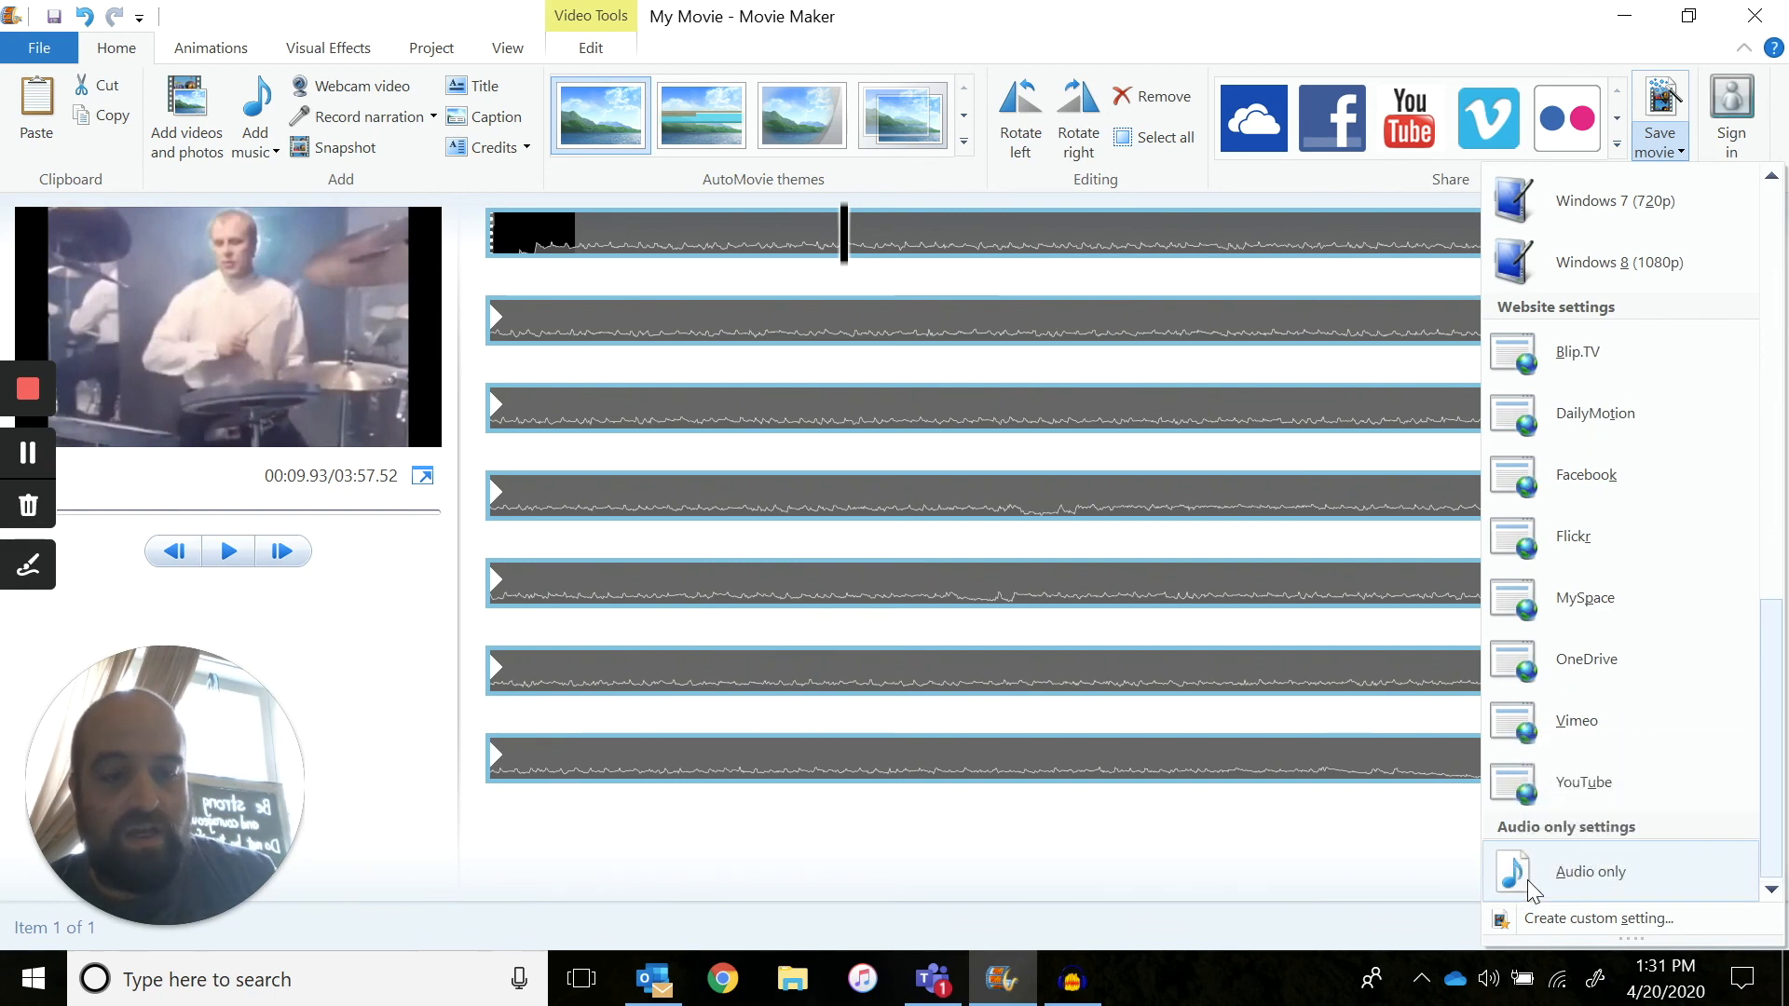
pyautogui.click(1252, 826)
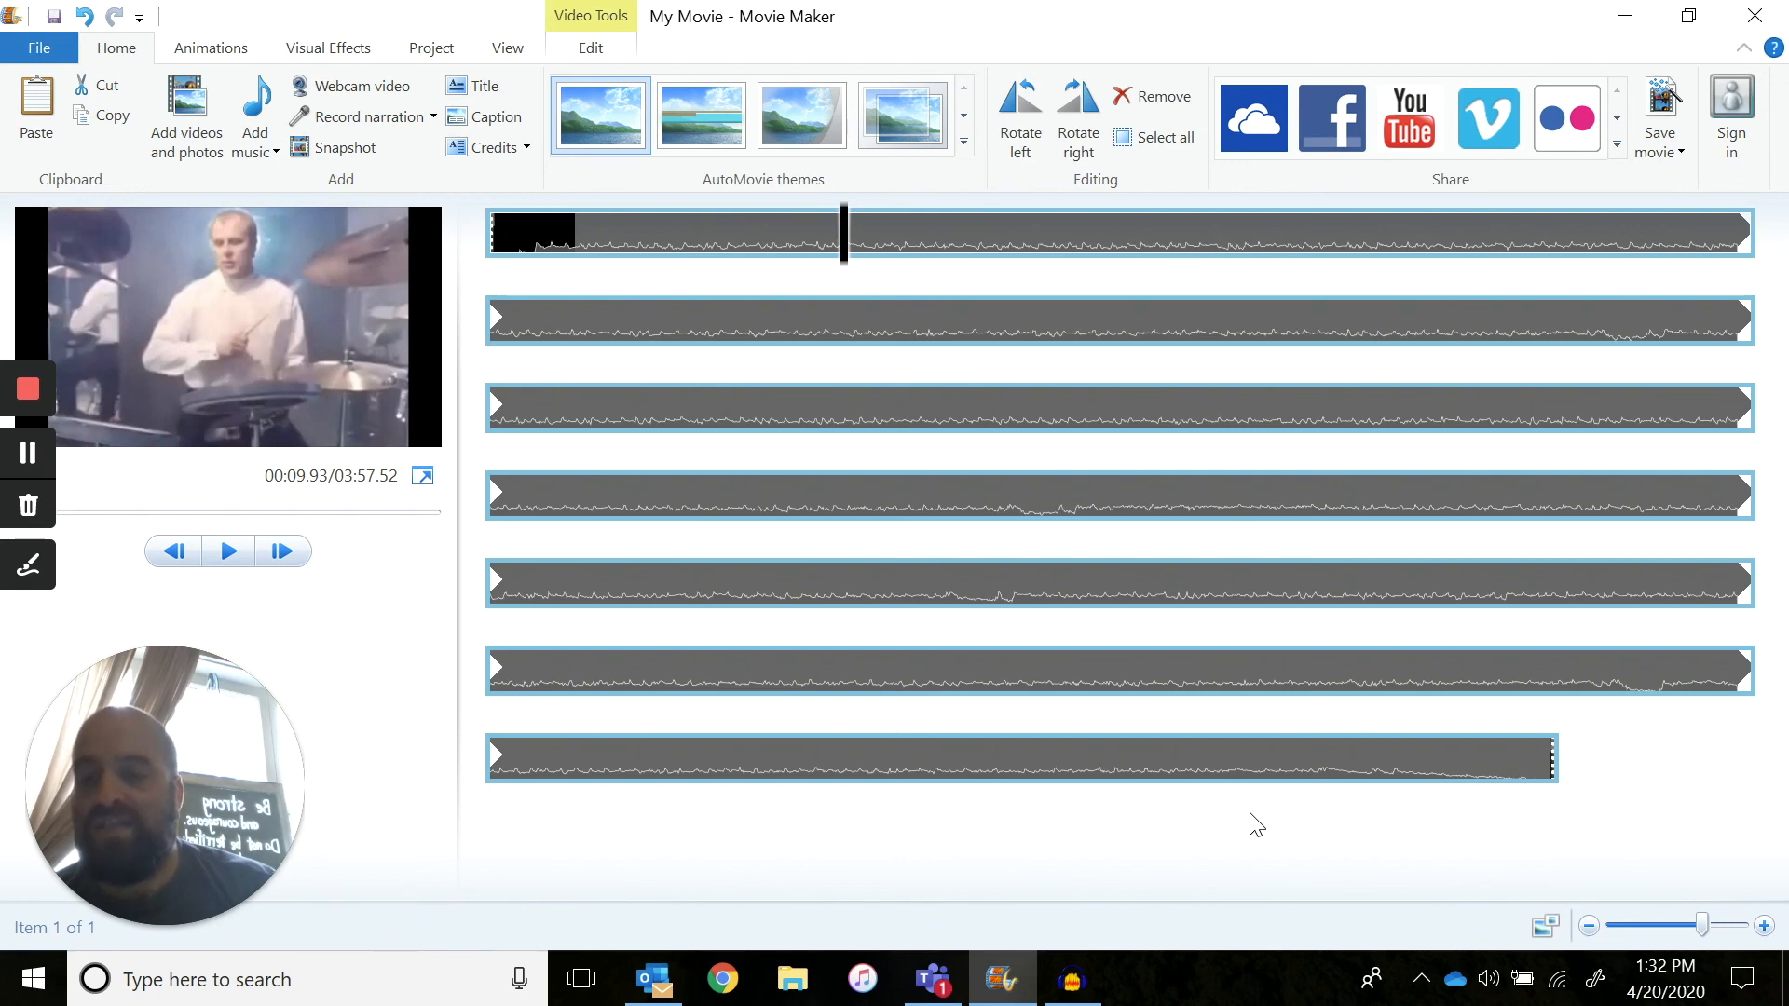
pyautogui.click(1067, 991)
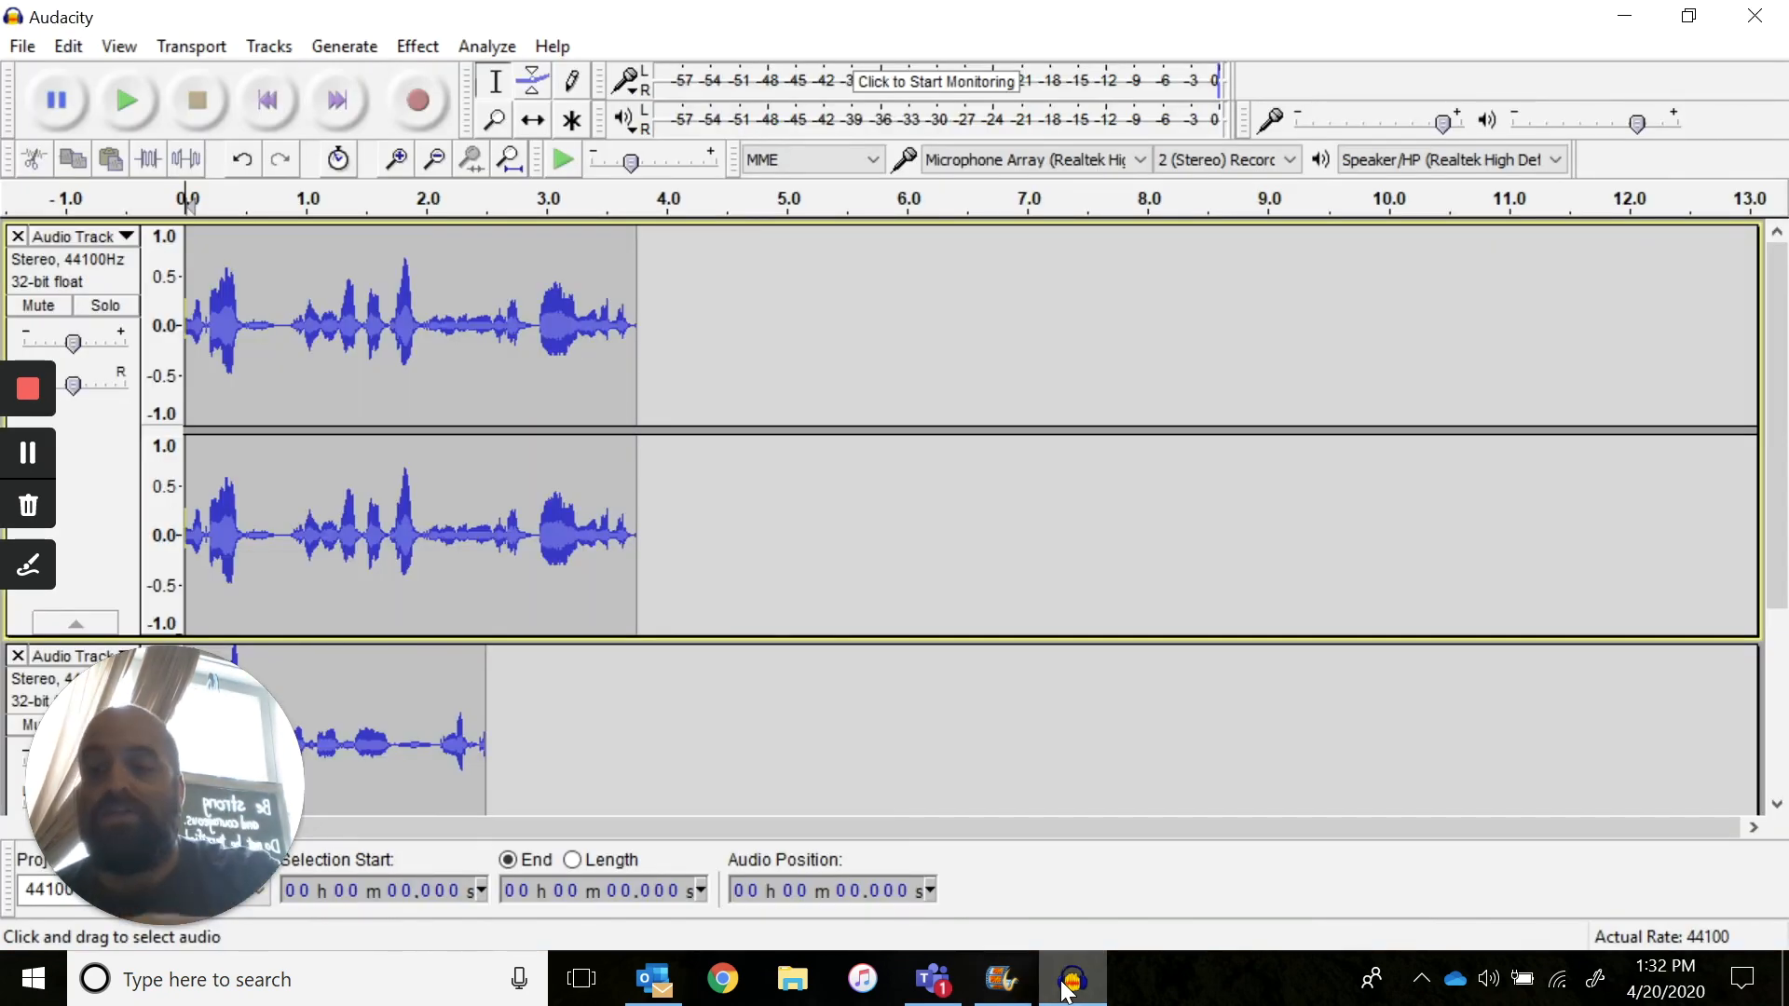